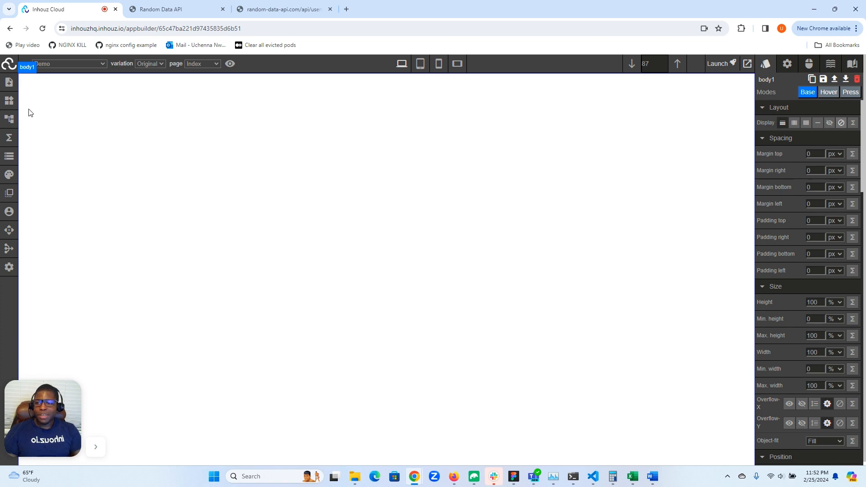
# Step: Add a Table element from the Components group to the empty page body
pyautogui.click(8, 101)
pyautogui.scroll(-5, 95, 176)
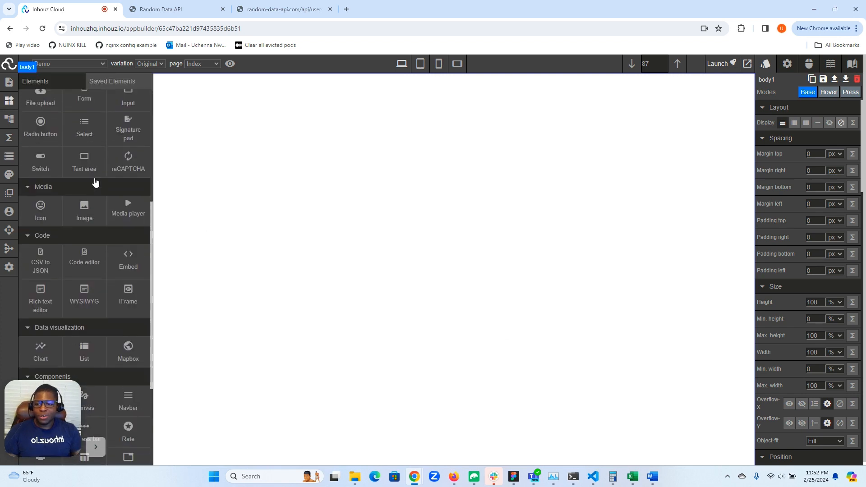
pyautogui.scroll(-3, 93, 280)
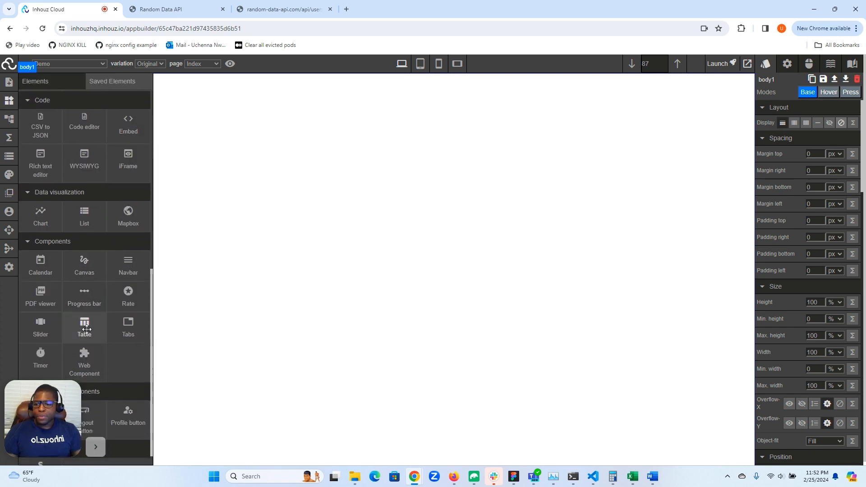
pyautogui.moveTo(83, 321); pyautogui.dragTo(251, 244)
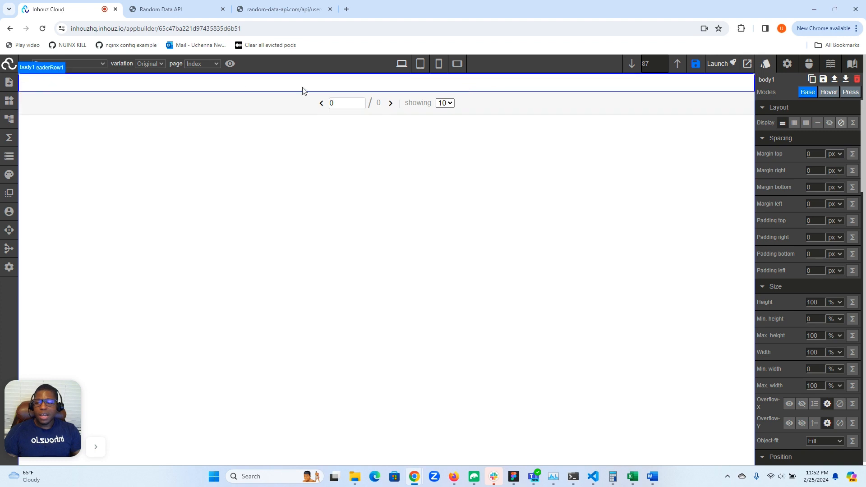
# Step: Examine the element hierarchy of table1, including the children of its data row wrapper and pagination wrapper
pyautogui.click(9, 121)
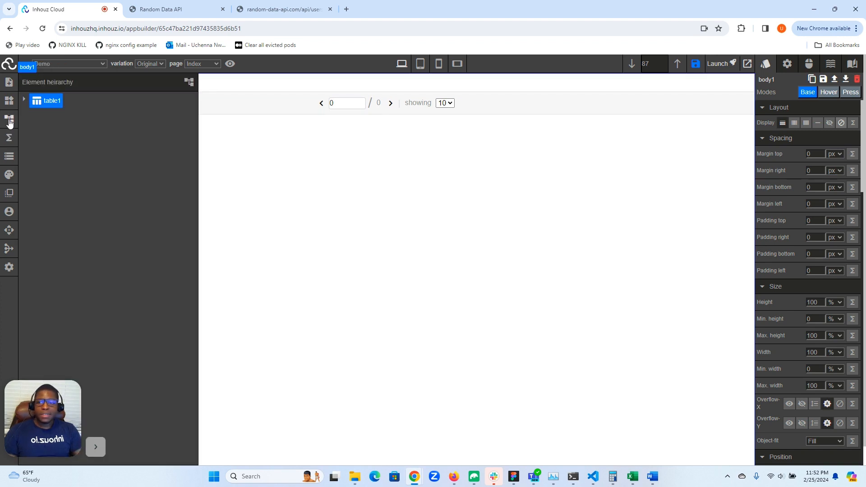
pyautogui.click(24, 101)
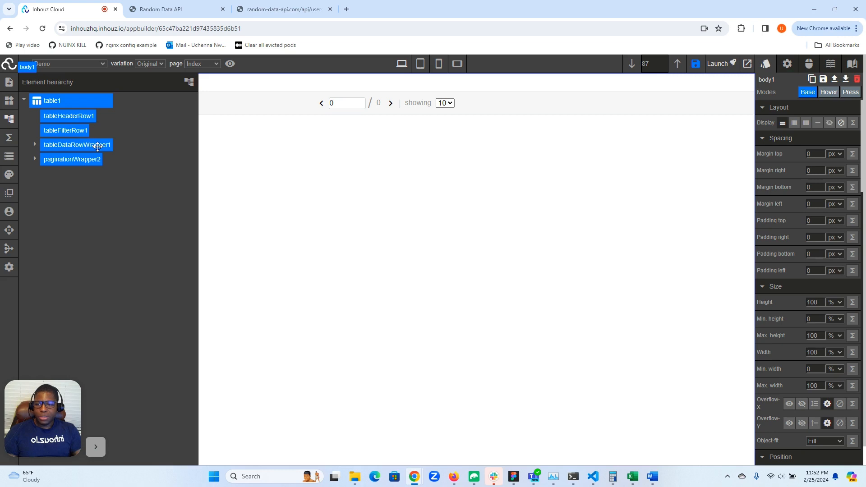
pyautogui.click(35, 145)
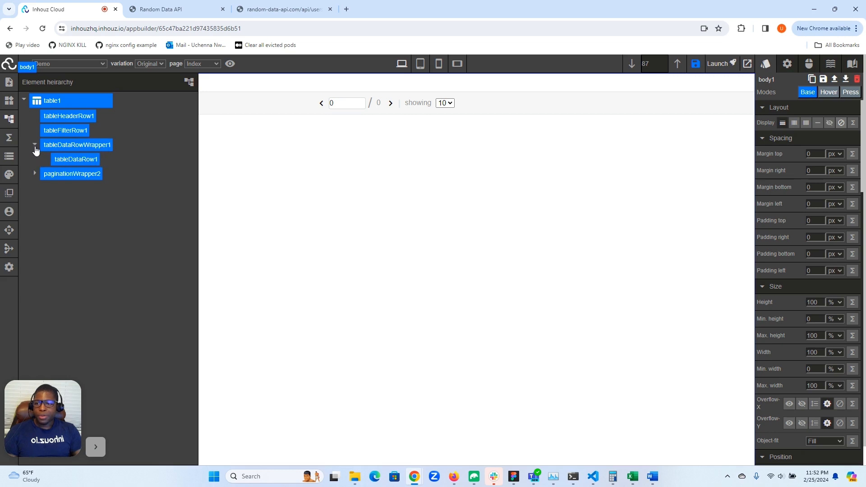
pyautogui.click(34, 174)
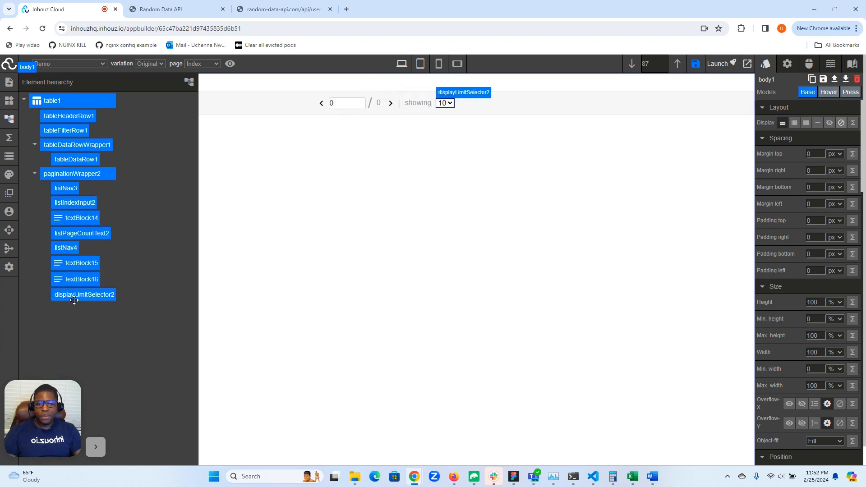
pyautogui.click(24, 101)
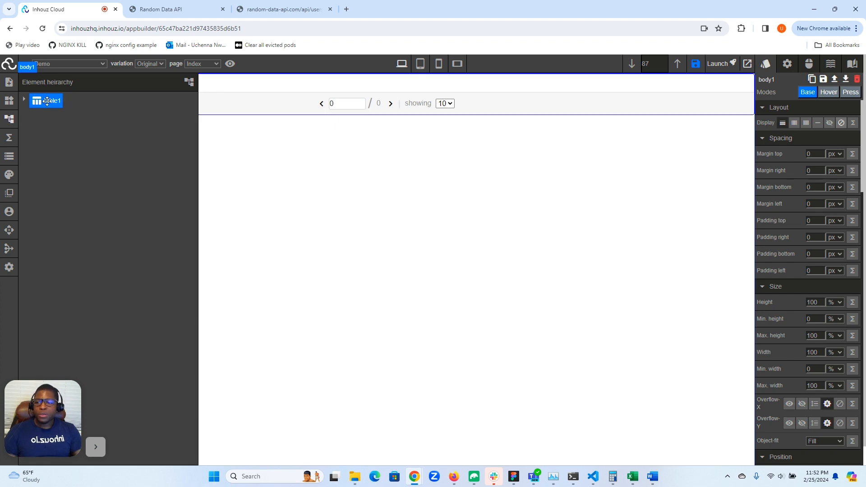
pyautogui.click(9, 119)
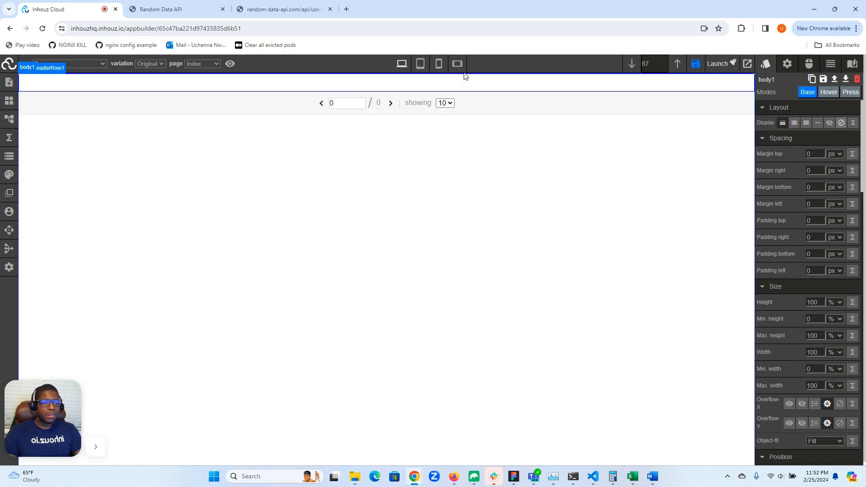
# Step: Select table1 through the element hierarchy and look over its attributes
pyautogui.click(784, 64)
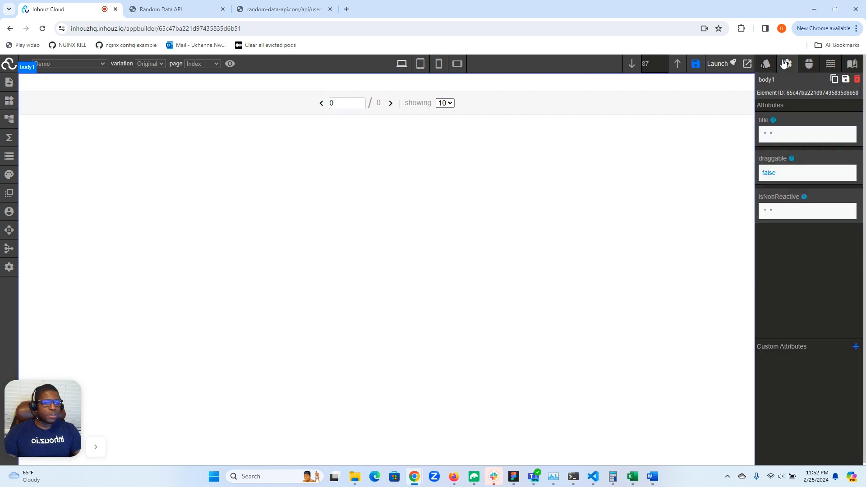
pyautogui.click(8, 138)
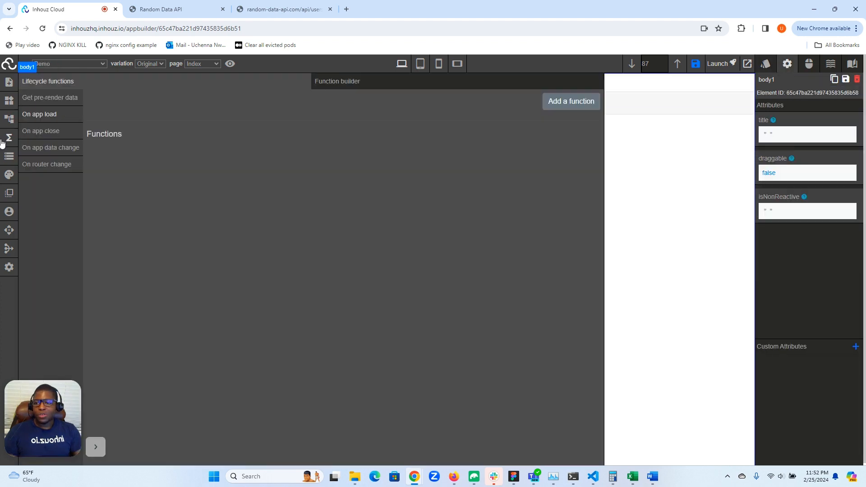
pyautogui.click(9, 120)
pyautogui.click(10, 122)
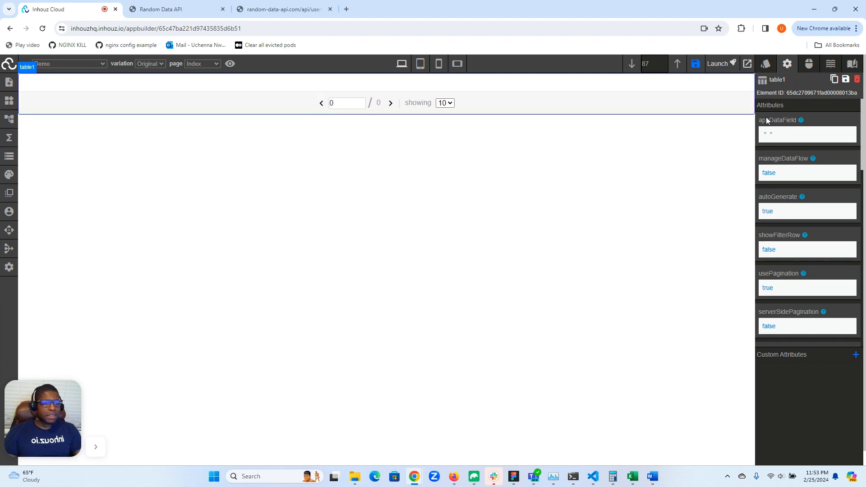
pyautogui.scroll(-2, 771, 140)
pyautogui.scroll(-4, 773, 147)
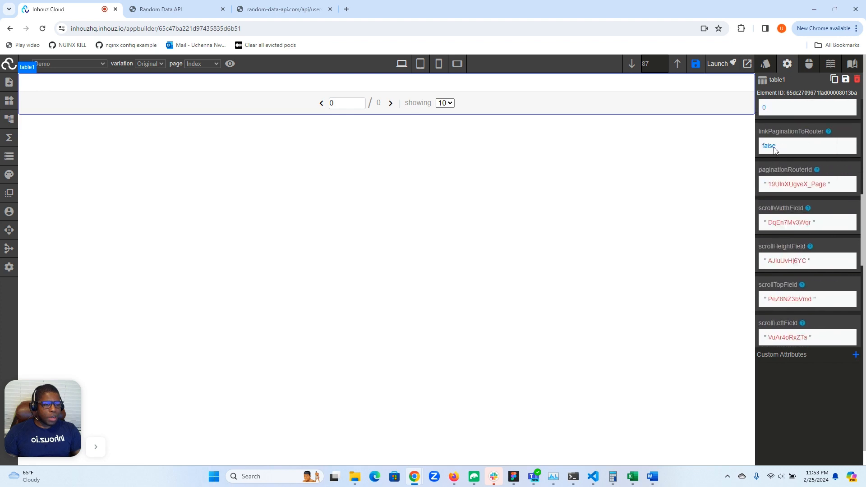
pyautogui.scroll(8, 774, 144)
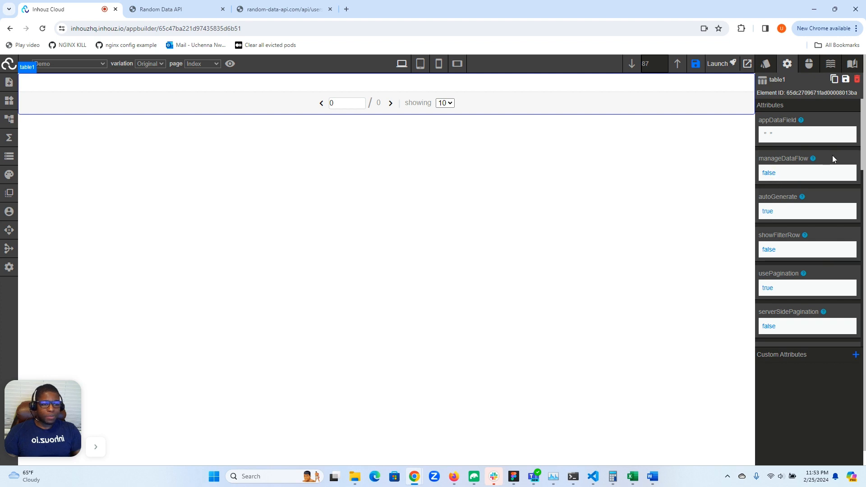
# Step: Switch the table's manageDataFlow attribute to true and back to false
pyautogui.click(772, 177)
pyautogui.click(778, 195)
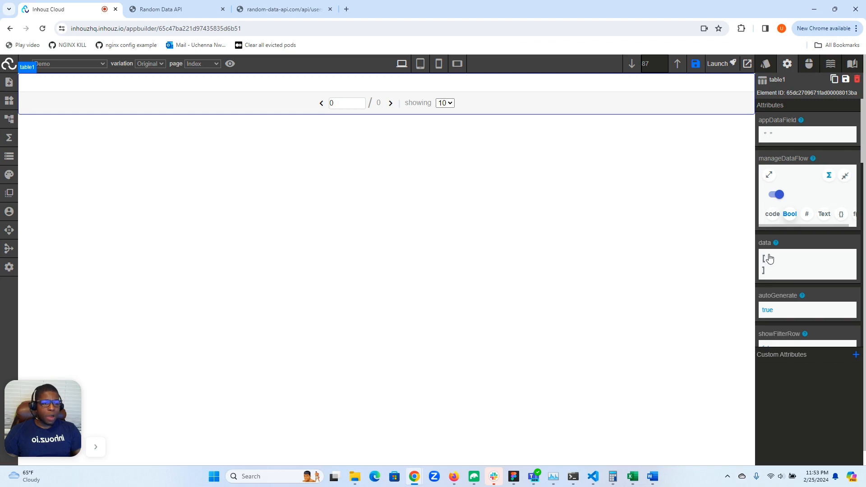
pyautogui.click(777, 194)
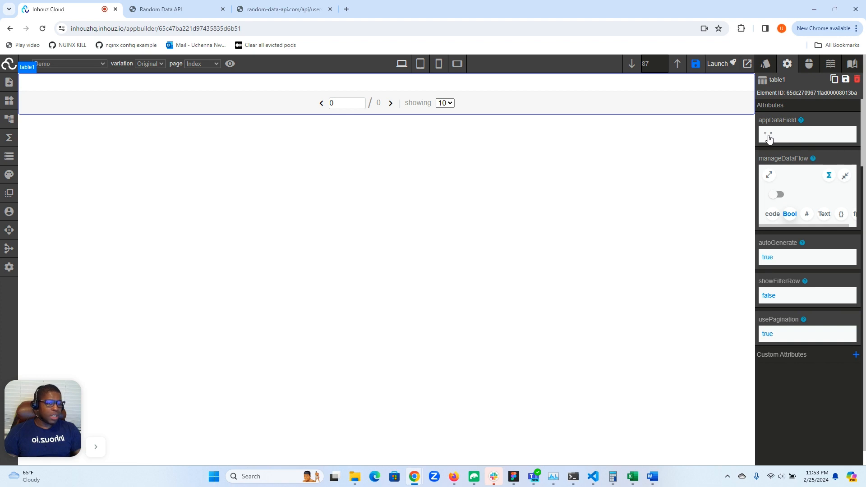
pyautogui.click(790, 158)
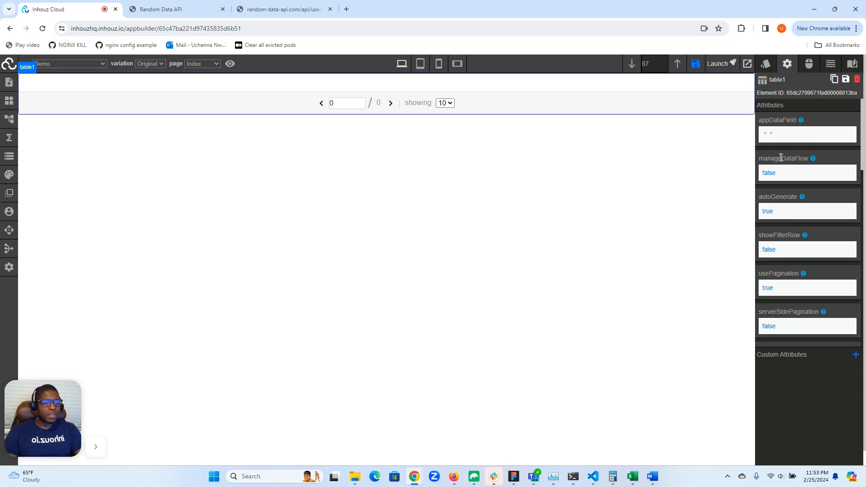
# Step: Switch the table's usePagination attribute to false and back to true
pyautogui.scroll(-2, 775, 192)
pyautogui.scroll(2, 774, 193)
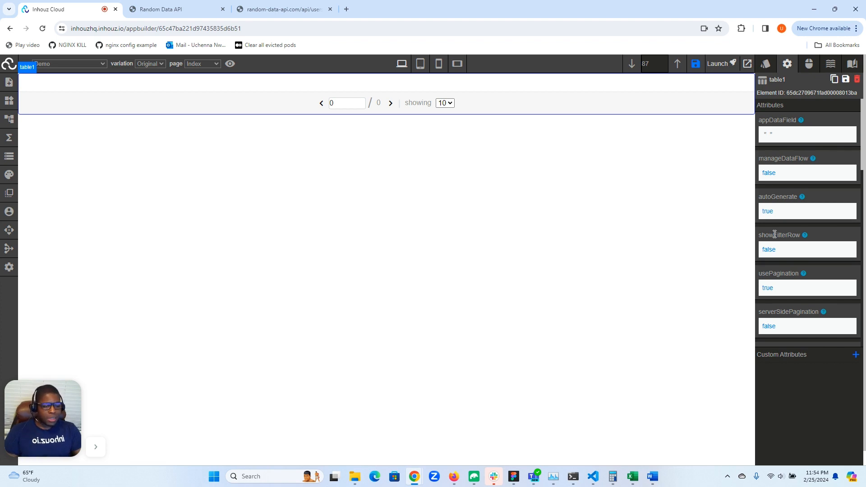
pyautogui.scroll(-1, 772, 232)
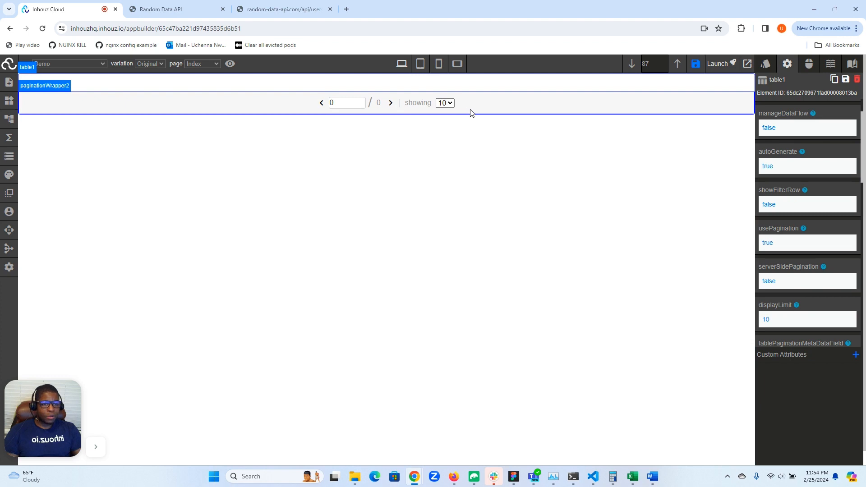
pyautogui.click(768, 244)
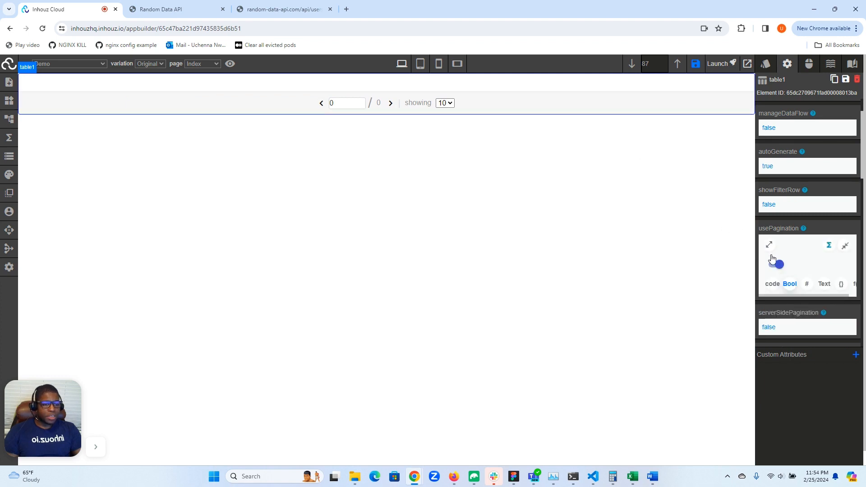
pyautogui.click(774, 264)
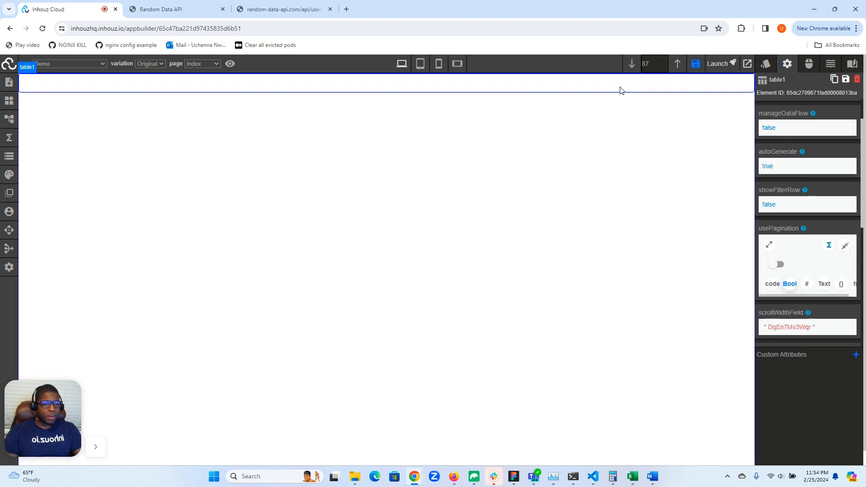
pyautogui.click(777, 265)
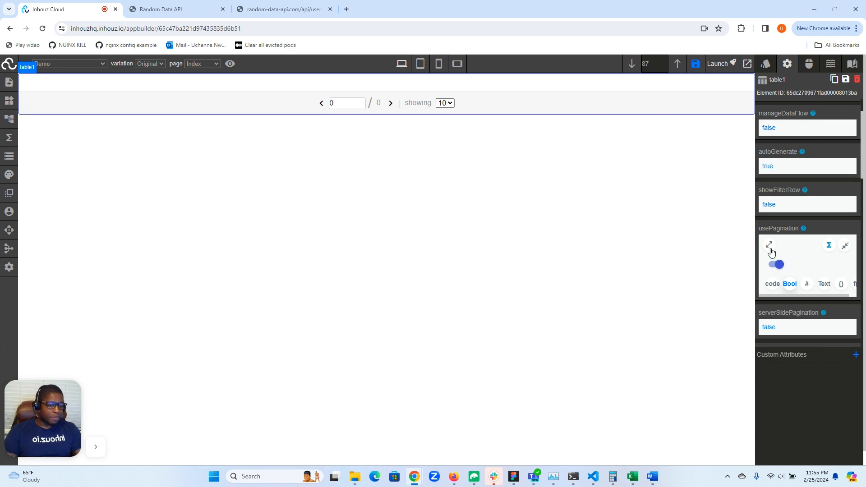
pyautogui.click(846, 246)
# Step: Examine the table's remaining attributes, from server-side pagination and display limit through the scroll fields to the display limit options
pyautogui.scroll(-2, 766, 265)
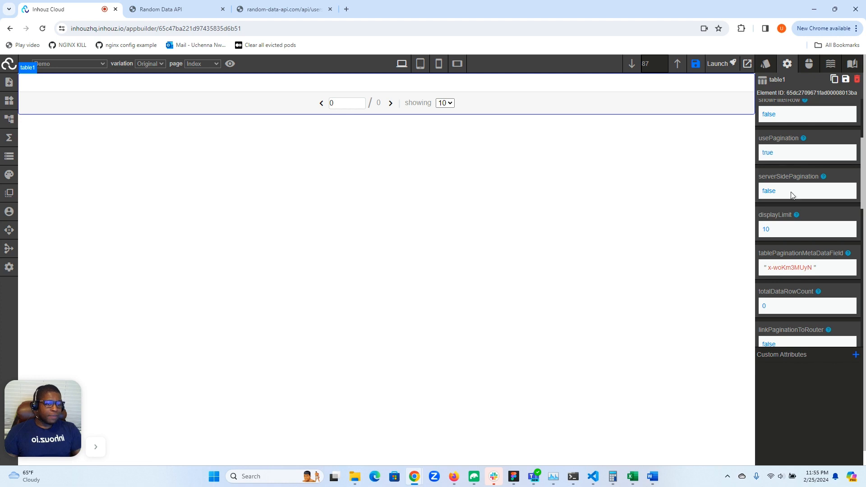
pyautogui.scroll(-3, 789, 197)
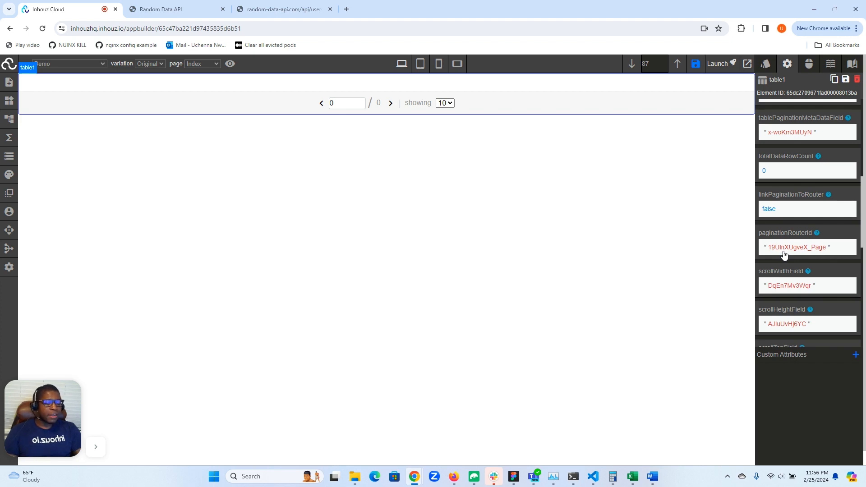
pyautogui.scroll(-3, 783, 253)
pyautogui.scroll(1, 778, 194)
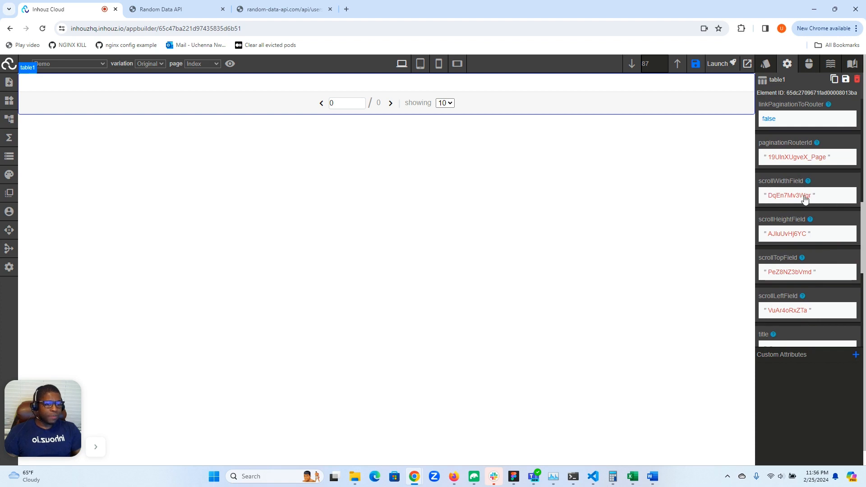
pyautogui.scroll(-1, 764, 284)
pyautogui.scroll(5, 765, 287)
pyautogui.scroll(1, 766, 287)
pyautogui.scroll(-4, 765, 287)
pyautogui.scroll(-6, 766, 289)
pyautogui.scroll(3, 765, 291)
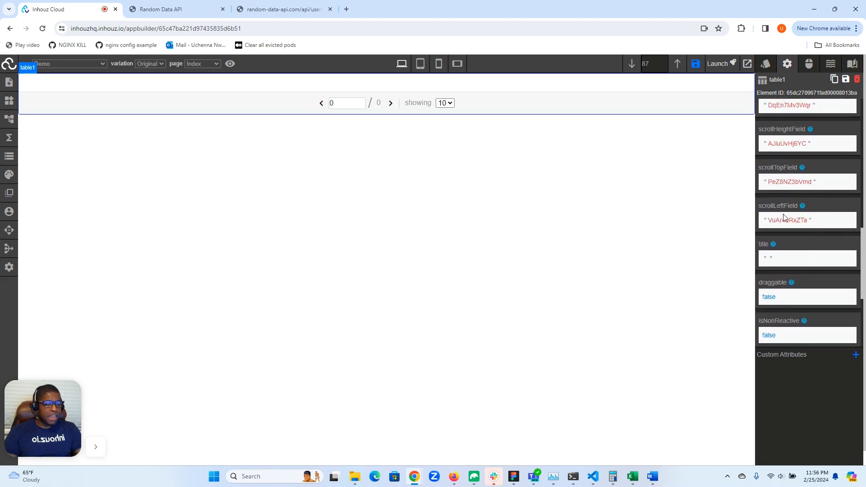
pyautogui.scroll(1, 783, 218)
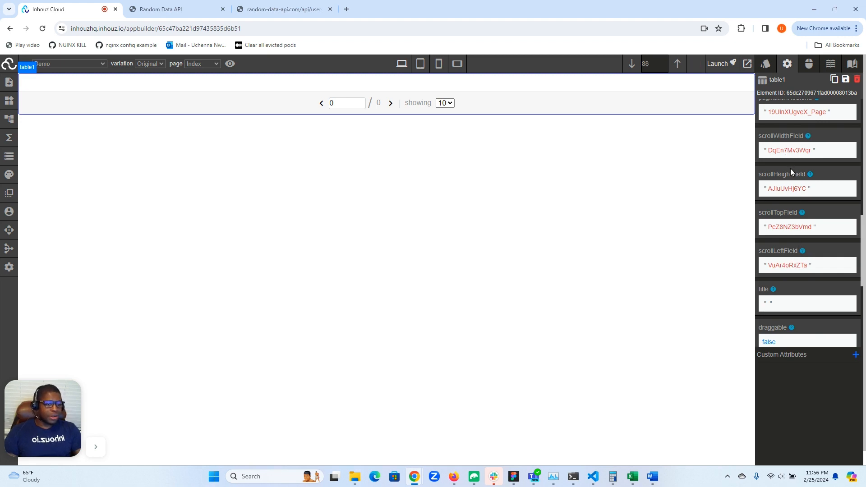
pyautogui.scroll(-3, 790, 168)
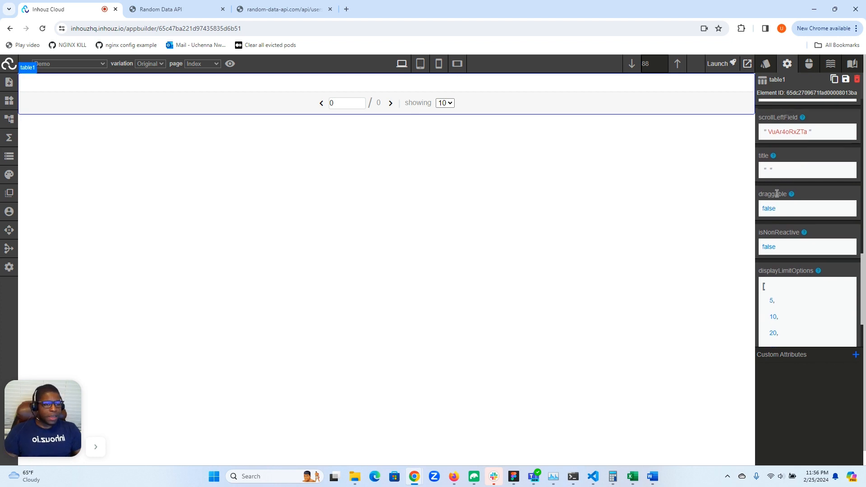
pyautogui.scroll(1, 772, 195)
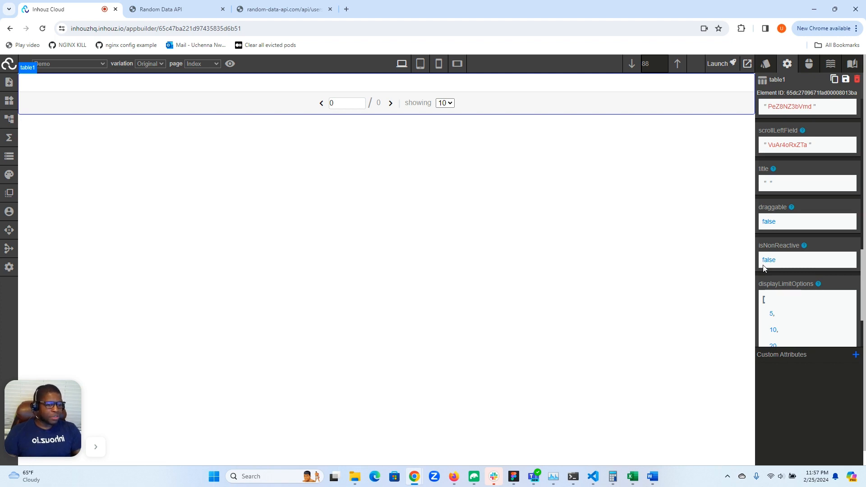
pyautogui.scroll(-2, 763, 269)
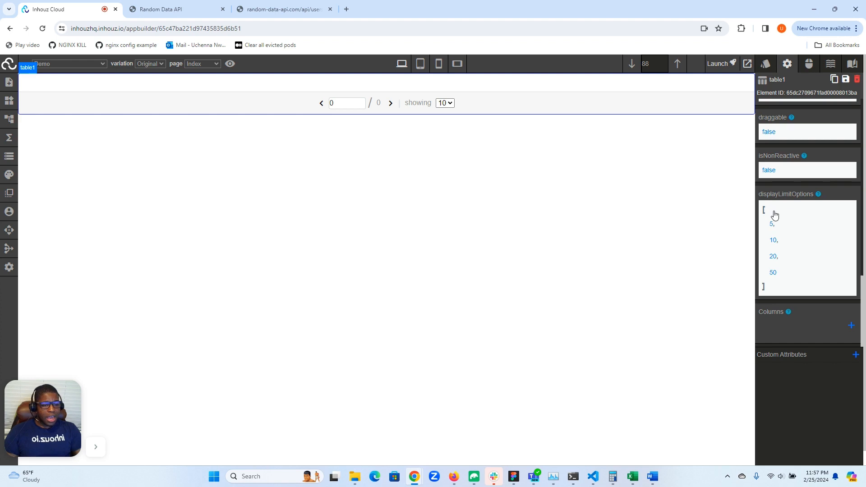
# Step: Expand the table's displayLimitOptions array to inspect its entries, collapse it, and return to the start of the attributes
pyautogui.click(774, 265)
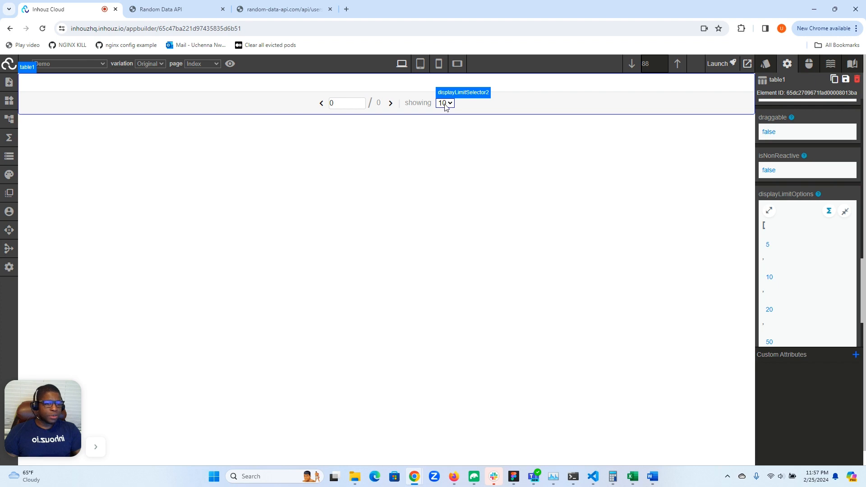
pyautogui.moveTo(765, 249)
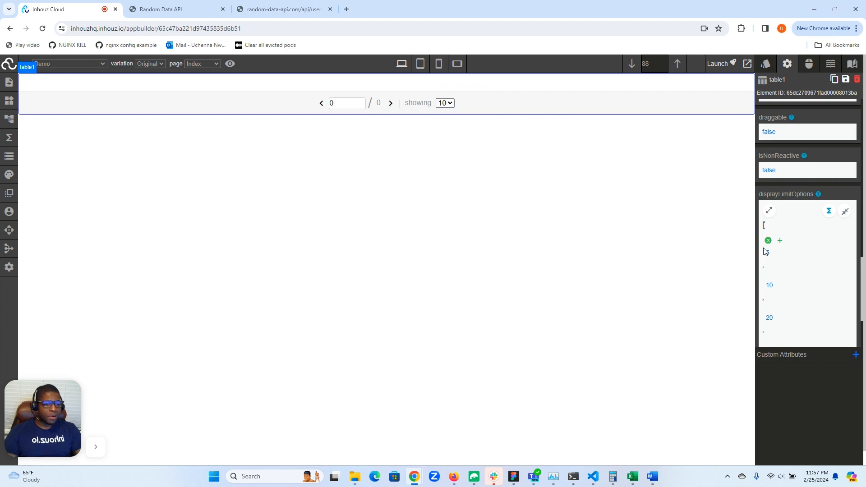
pyautogui.click(845, 212)
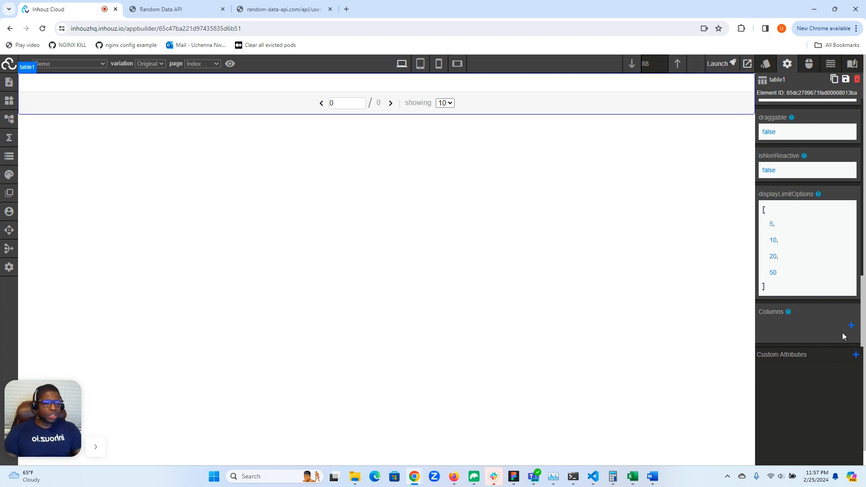
pyautogui.scroll(10, 818, 303)
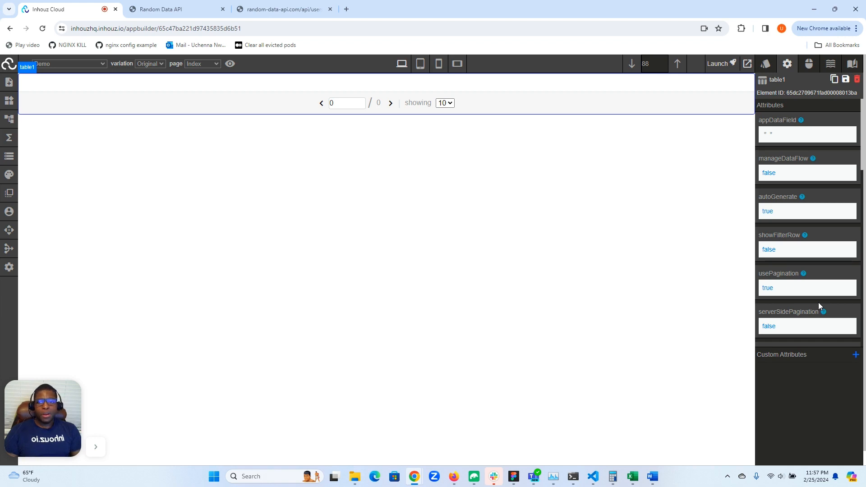
# Step: Switch to the Random Data API's random_user endpoint and request it with the size parameter set to 45
pyautogui.click(160, 9)
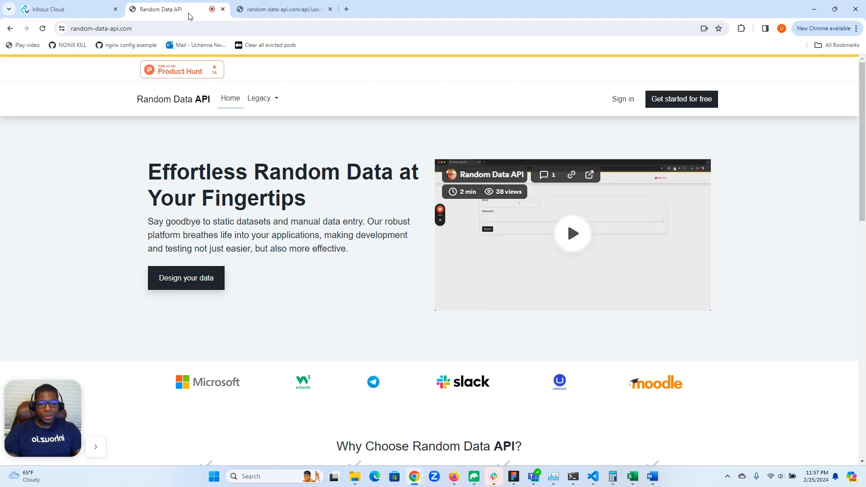
pyautogui.click(240, 14)
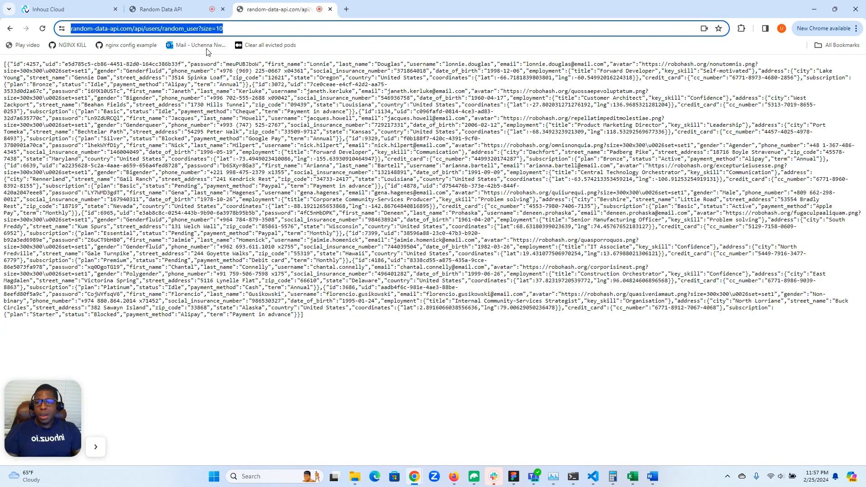
pyautogui.click(233, 29)
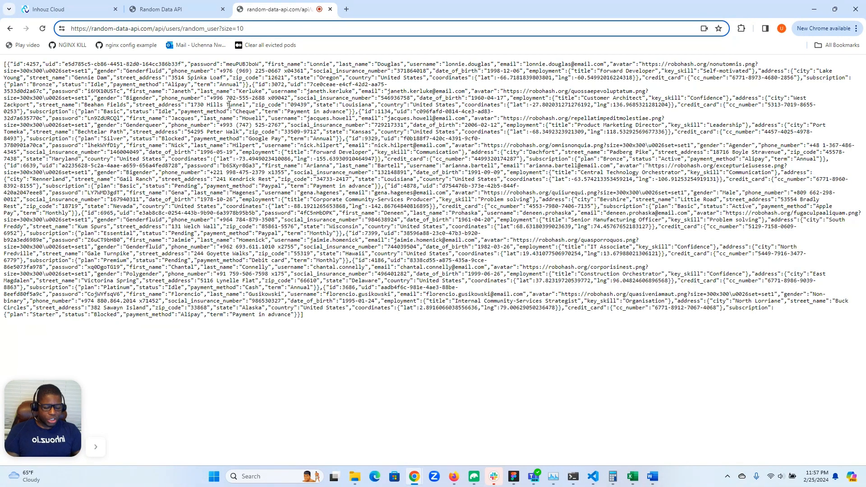
pyautogui.press('BackSpace')
pyautogui.press('BackSpace')
pyautogui.write('45')
pyautogui.press('Return')
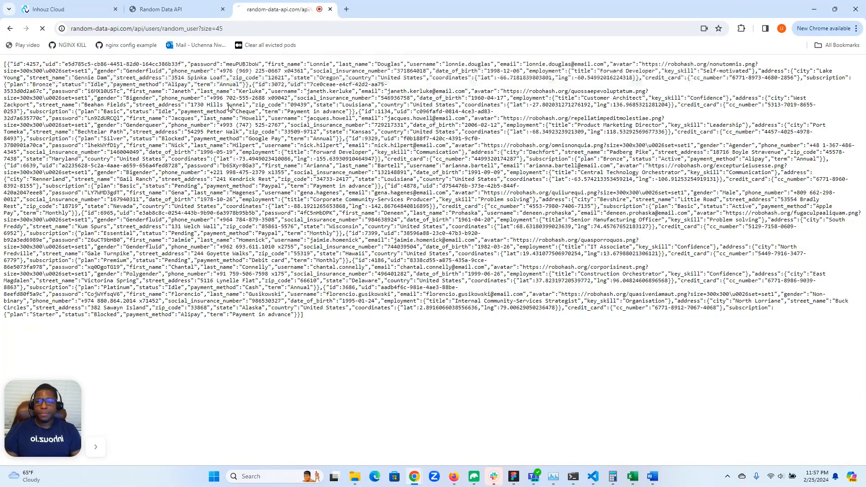
# Step: Copy the entire JSON response of the random_user request, from its last line back to its beginning
pyautogui.scroll(-10, 345, 187)
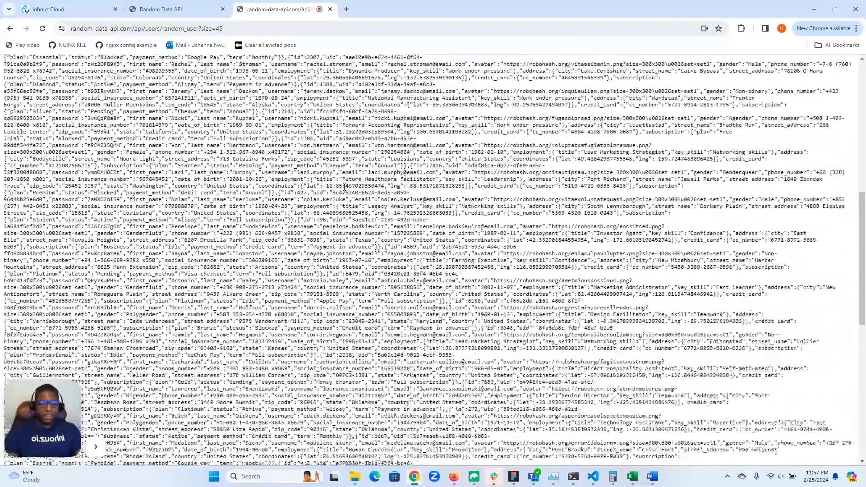
pyautogui.scroll(-10, 344, 188)
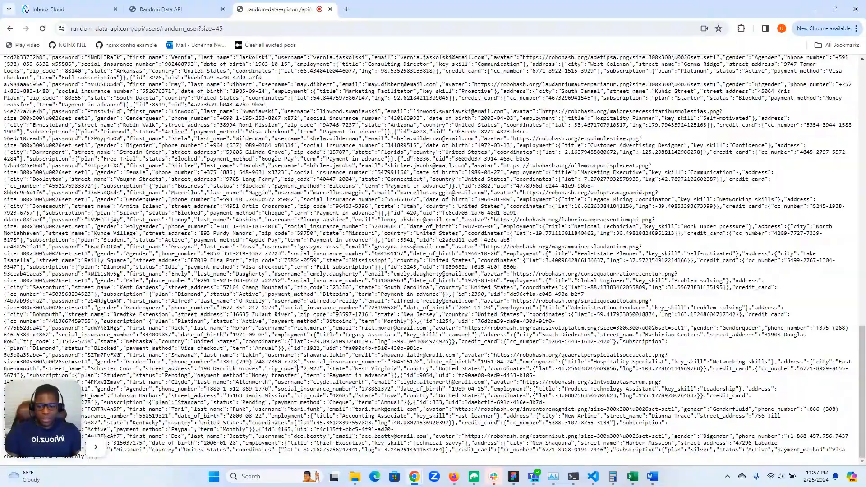
pyautogui.moveTo(116, 459); pyautogui.dragTo(4, 63)
pyautogui.rightClick(27, 67)
pyautogui.click(64, 80)
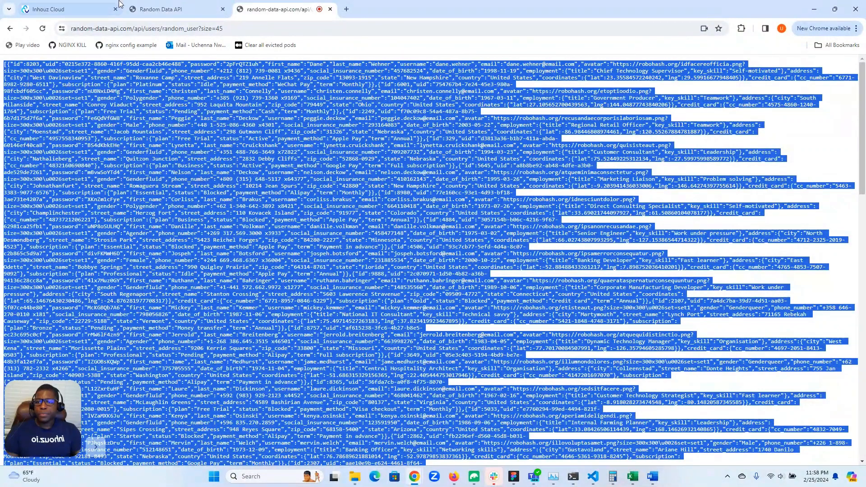
# Step: In Inhouz, add a "userList" key holding the copied JSON array to the initial app data and save the app
pyautogui.click(119, 5)
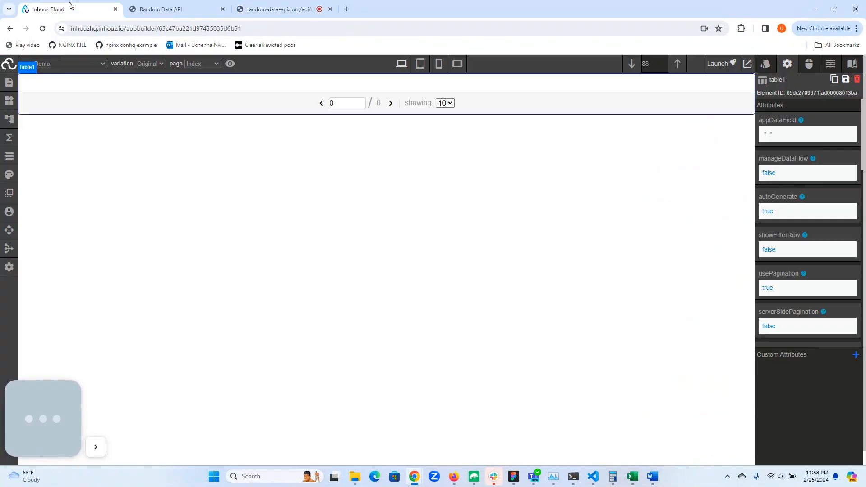
pyautogui.click(5, 160)
pyautogui.click(54, 81)
pyautogui.click(53, 114)
pyautogui.write('"userList" :')
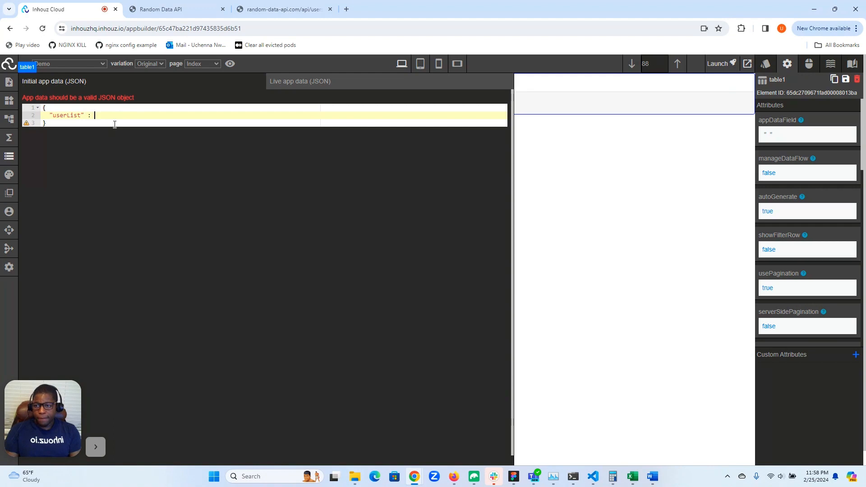
pyautogui.hotkey('ctrl', 'v')
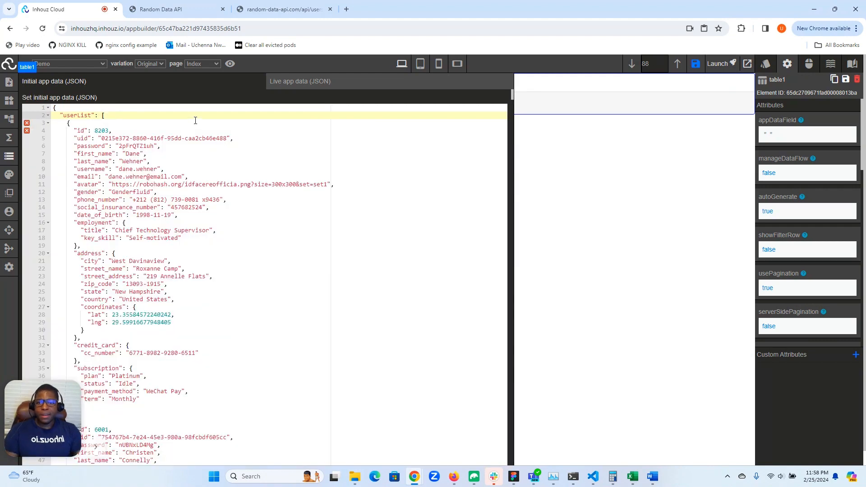
pyautogui.click(695, 67)
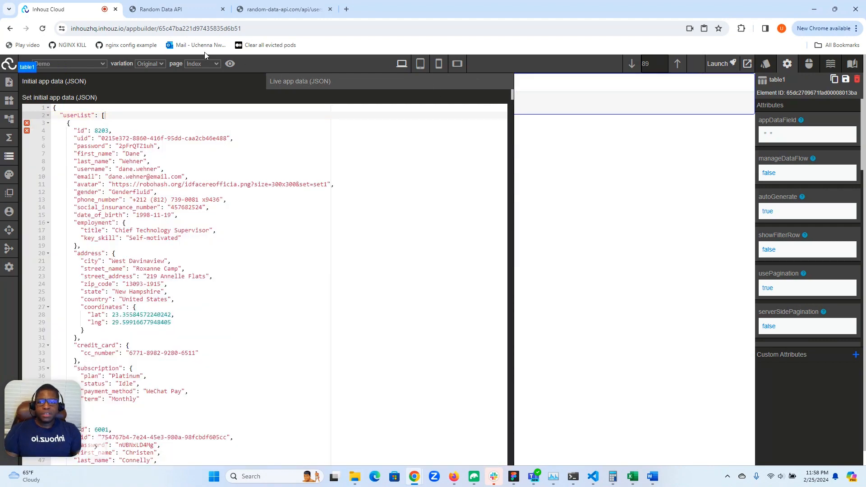
# Step: Reload the app builder and compare the live app data with the initial app data, closing the data view when done
pyautogui.click(42, 29)
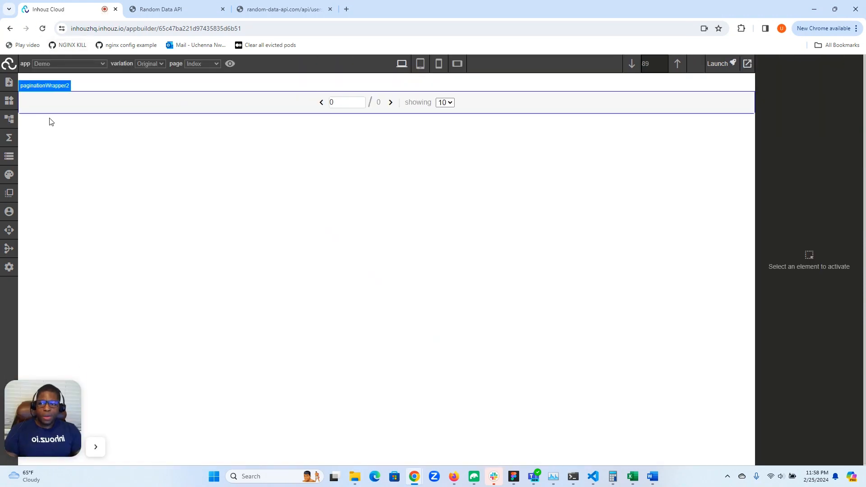
pyautogui.click(9, 156)
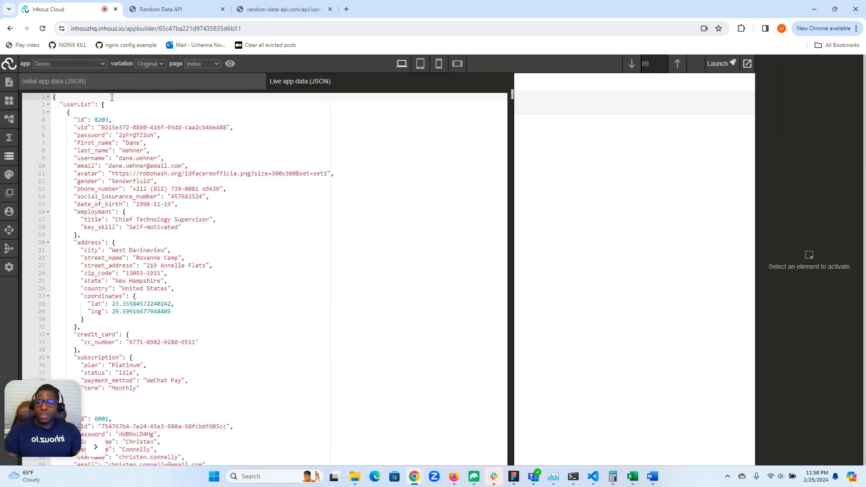
pyautogui.click(88, 84)
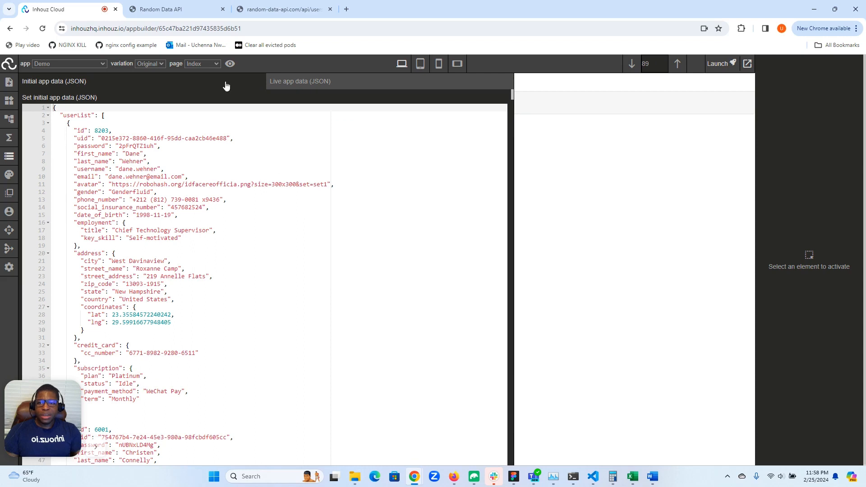
pyautogui.click(303, 86)
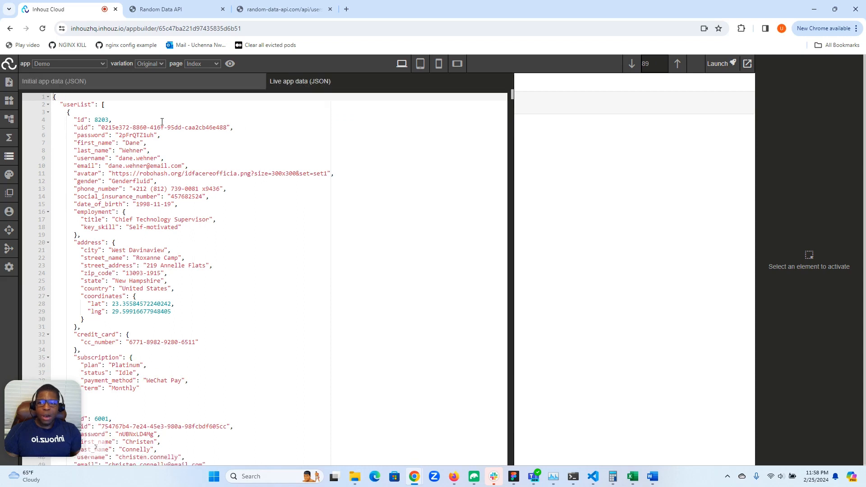
pyautogui.click(8, 157)
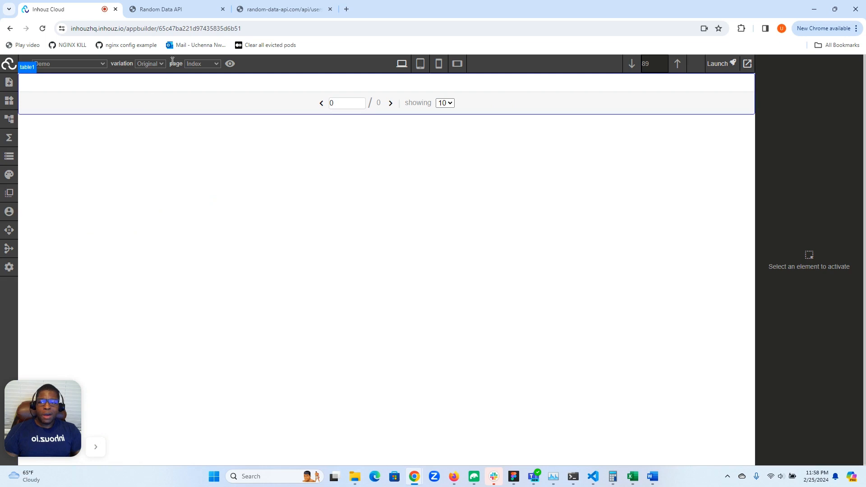
# Step: Select the table1 element and set its appDataField attribute to "userList"
pyautogui.click(9, 120)
pyautogui.click(50, 99)
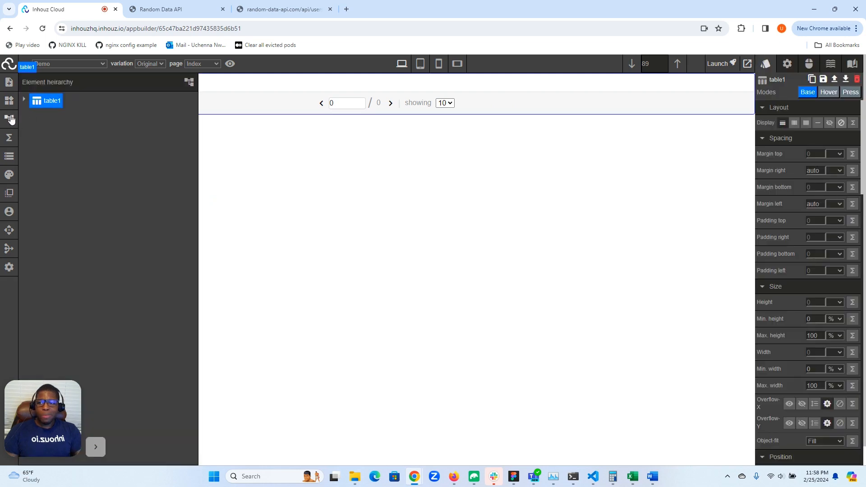
pyautogui.click(9, 119)
pyautogui.click(785, 64)
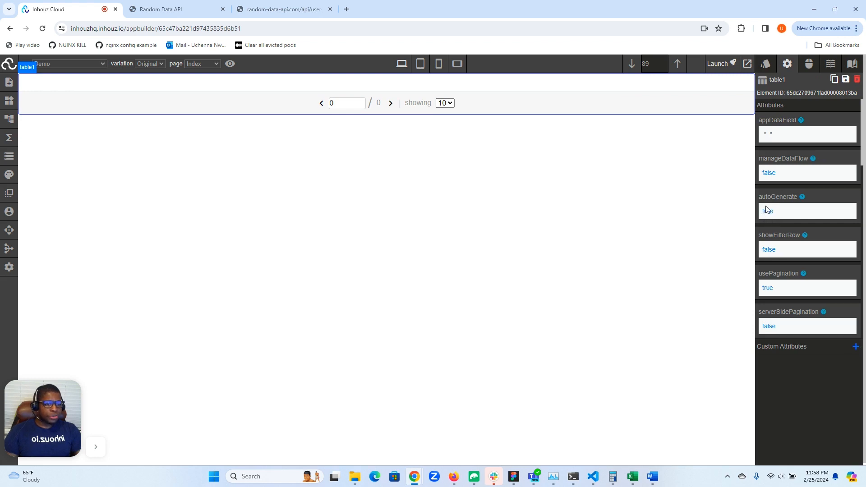
pyautogui.click(769, 138)
pyautogui.click(775, 156)
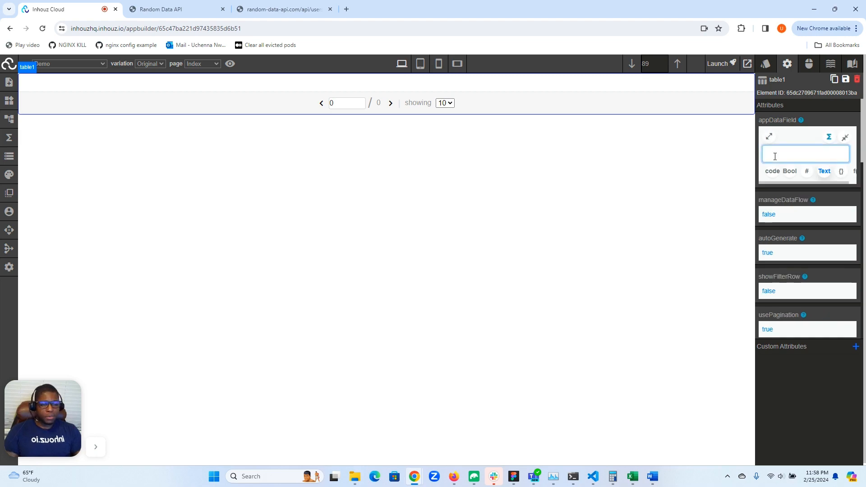
pyautogui.write('userList')
pyautogui.click(844, 138)
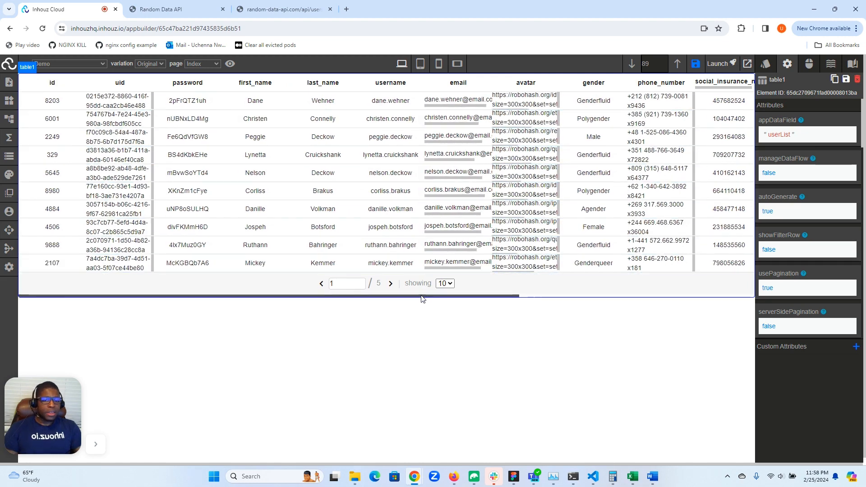
# Step: Examine the generated table's columns across to credit_card and inspect the attributes of the employment column's cell text
pyautogui.moveTo(422, 296)
pyautogui.mouseDown()
pyautogui.moveTo(669, 299)
pyautogui.moveTo(423, 300)
pyautogui.mouseUp()
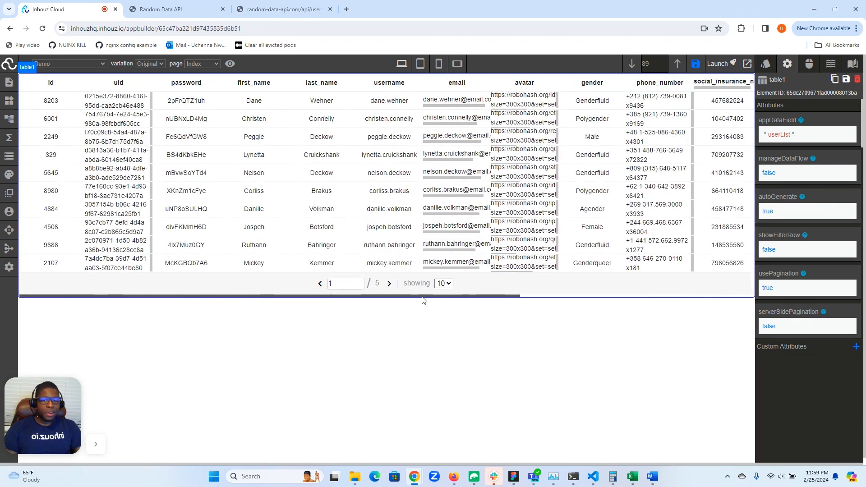
pyautogui.moveTo(454, 299); pyautogui.dragTo(611, 302)
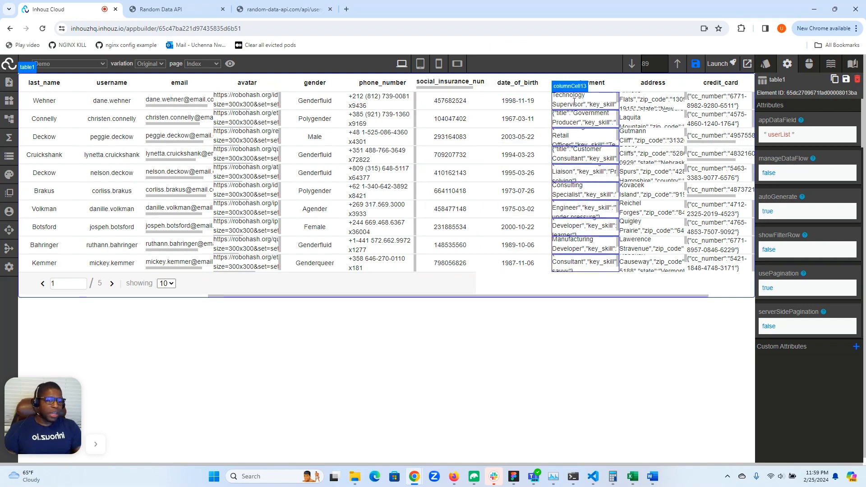
pyautogui.click(574, 102)
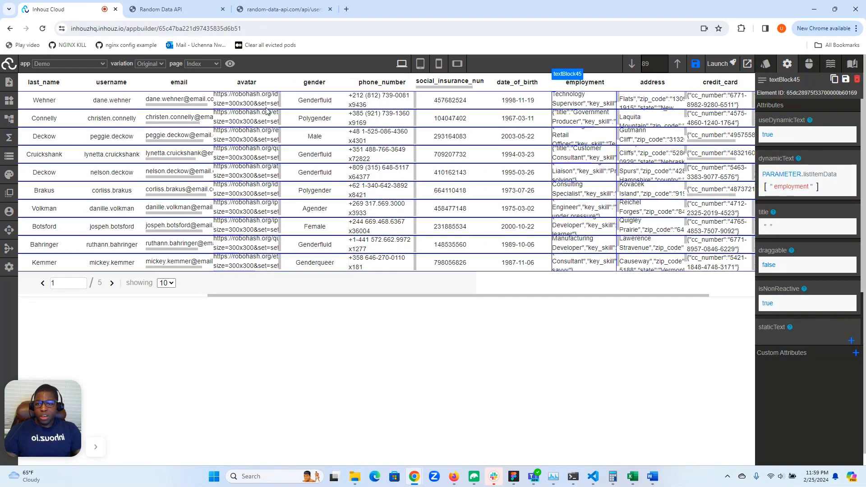
# Step: Examine table1's element hierarchy by expanding its header row and the first column header, then close the hierarchy
pyautogui.click(9, 119)
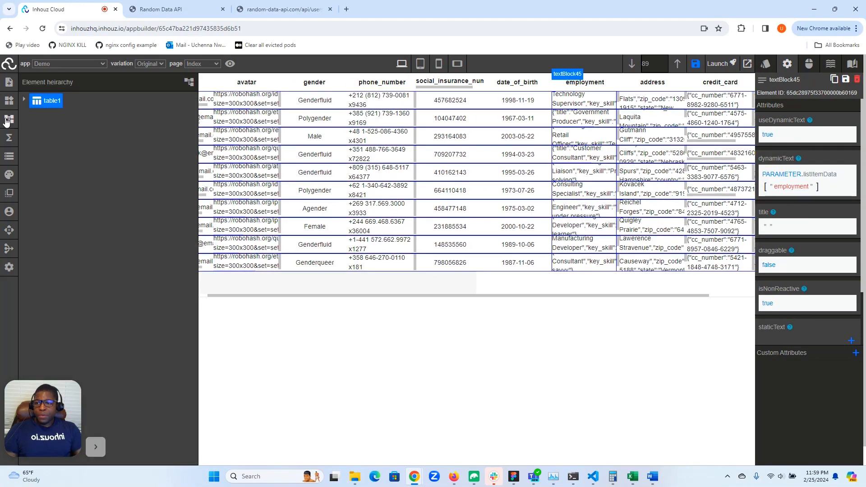
pyautogui.click(24, 100)
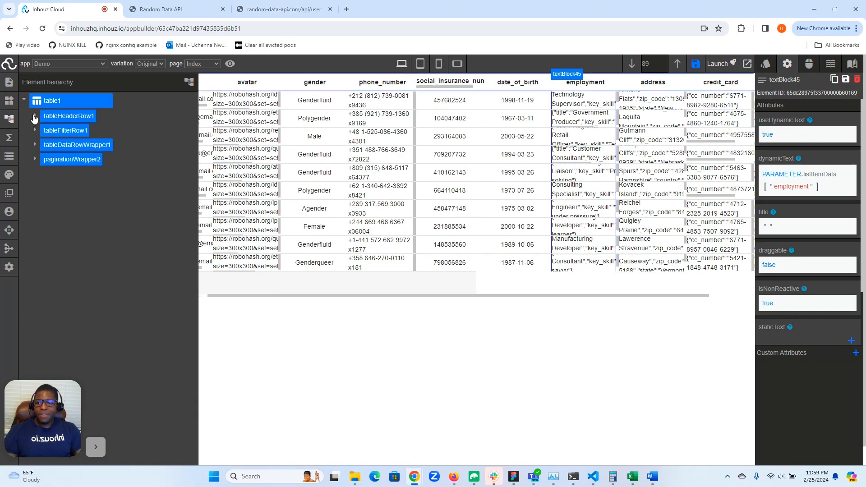
pyautogui.click(34, 116)
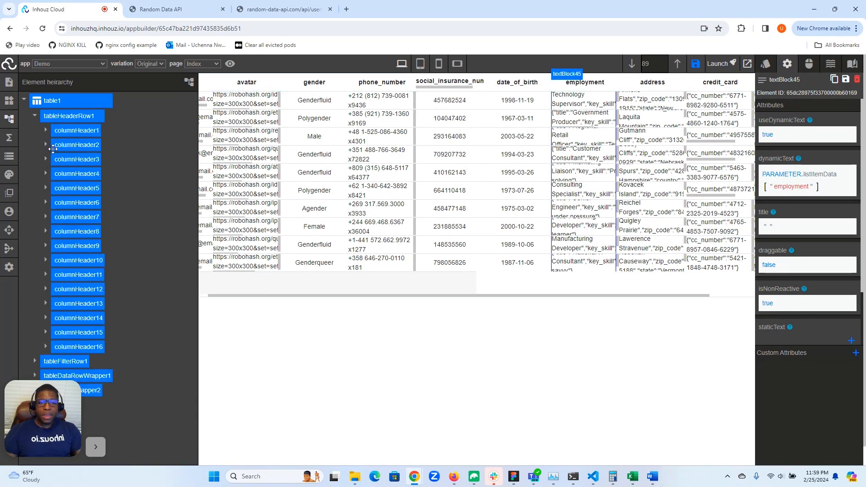
pyautogui.click(45, 130)
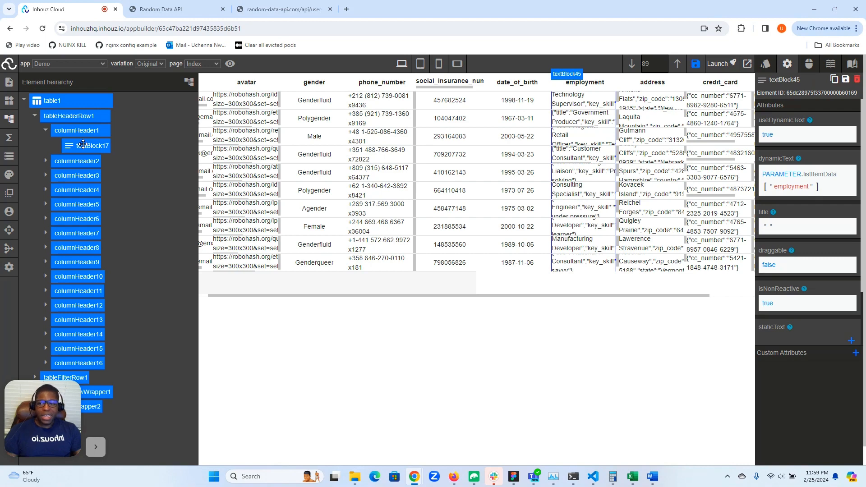
pyautogui.click(46, 130)
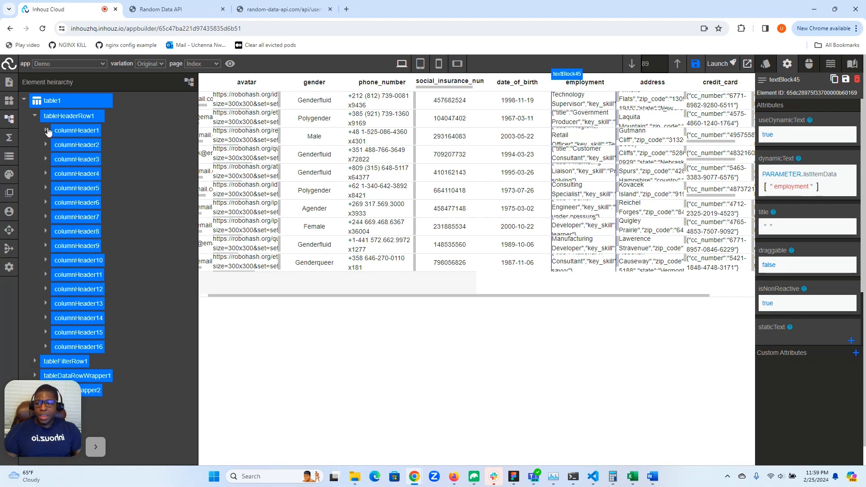
pyautogui.click(9, 119)
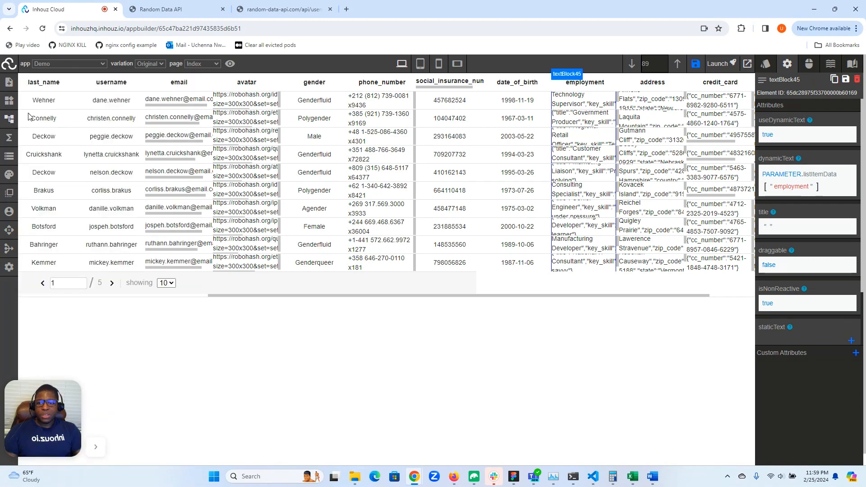
# Step: Inspect the style and size settings of the last_name column header and of the gender column's cells
pyautogui.click(69, 86)
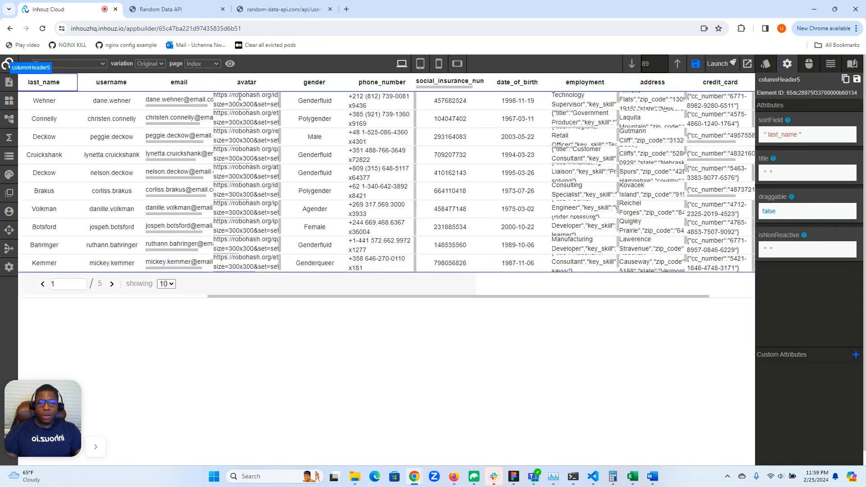
pyautogui.click(765, 64)
pyautogui.scroll(-6, 790, 188)
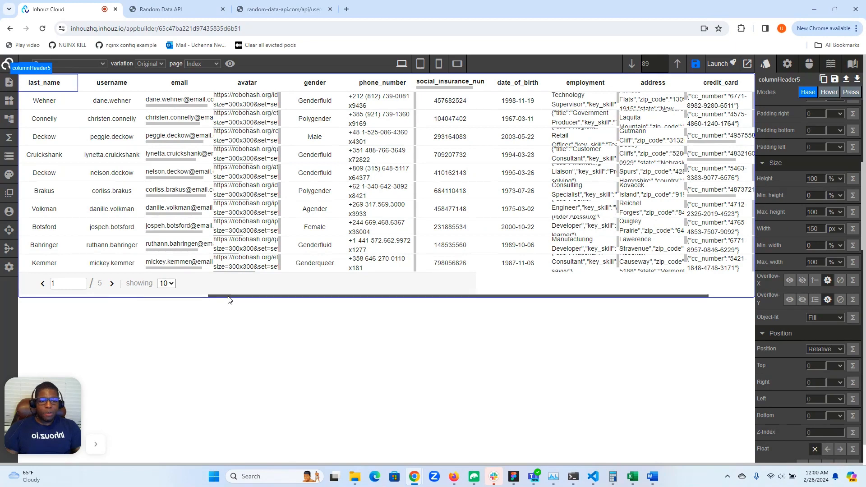
pyautogui.moveTo(229, 300); pyautogui.dragTo(48, 301)
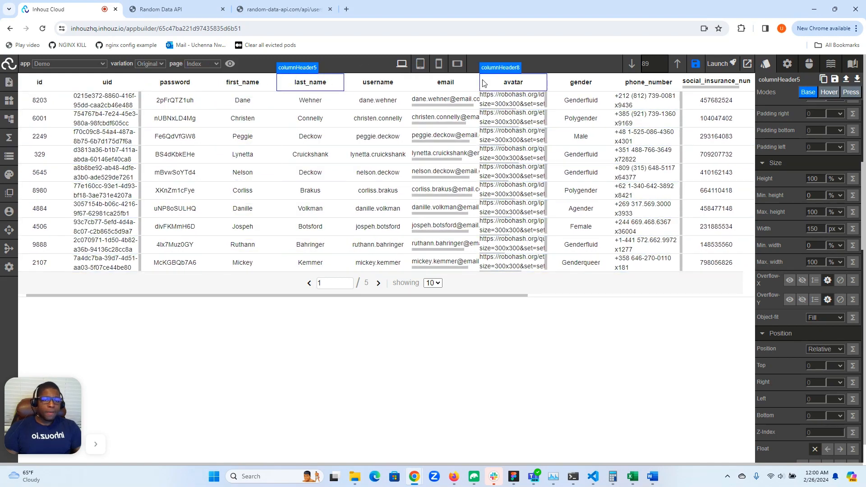
pyautogui.click(553, 105)
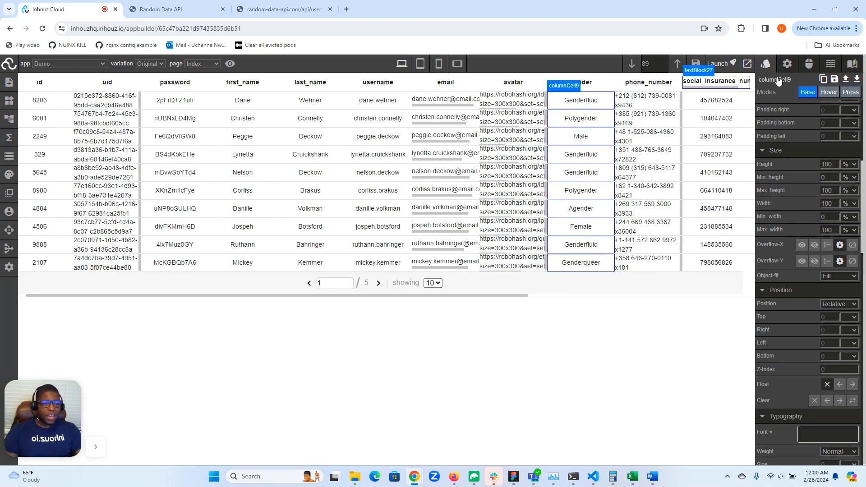
# Step: Select the whole table1 element in the element hierarchy to show its style settings
pyautogui.click(9, 121)
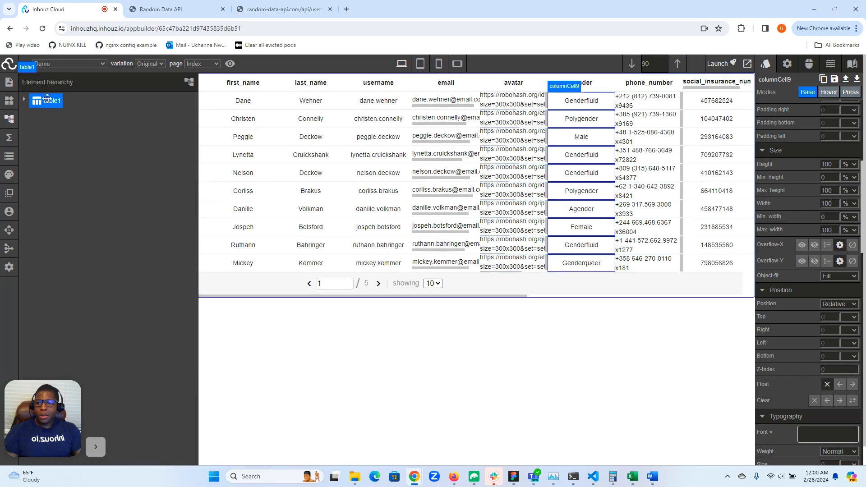
pyautogui.click(41, 101)
pyautogui.click(8, 120)
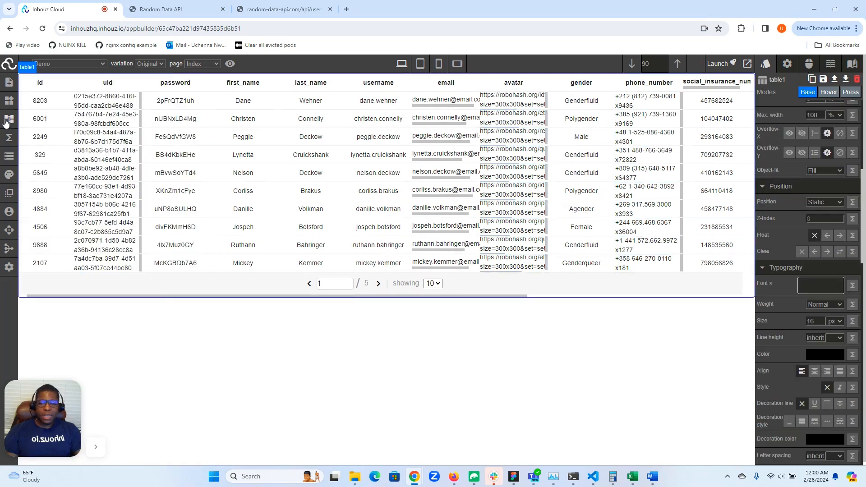
# Step: Turn on the showFilterRow attribute of table1
pyautogui.click(787, 63)
pyautogui.scroll(-1, 785, 197)
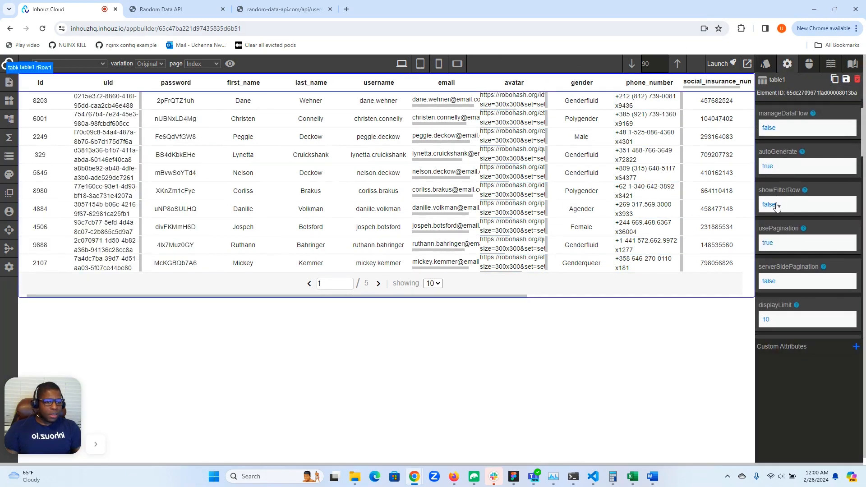
pyautogui.click(770, 208)
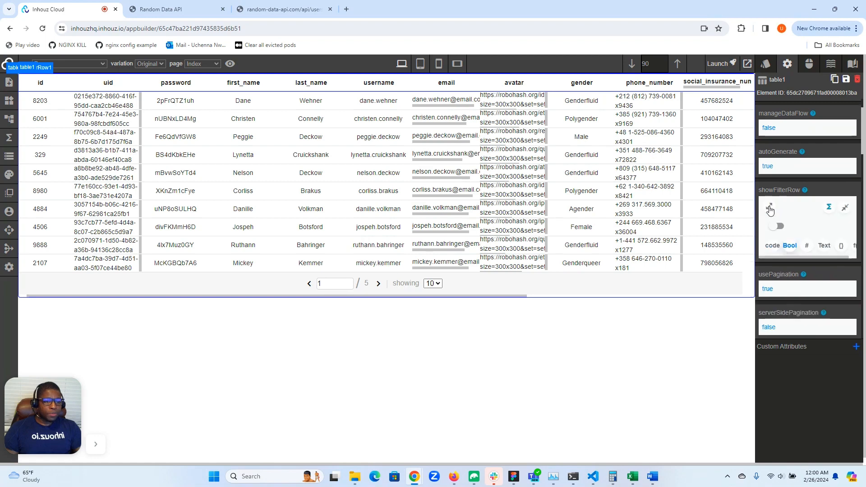
pyautogui.click(779, 227)
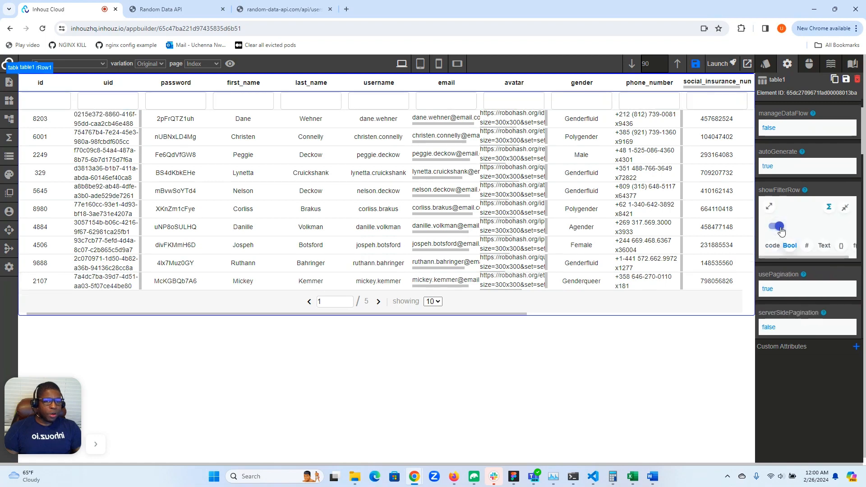
# Step: Inspect the filter inputs above table1's columns from password through email
pyautogui.click(177, 97)
pyautogui.click(244, 100)
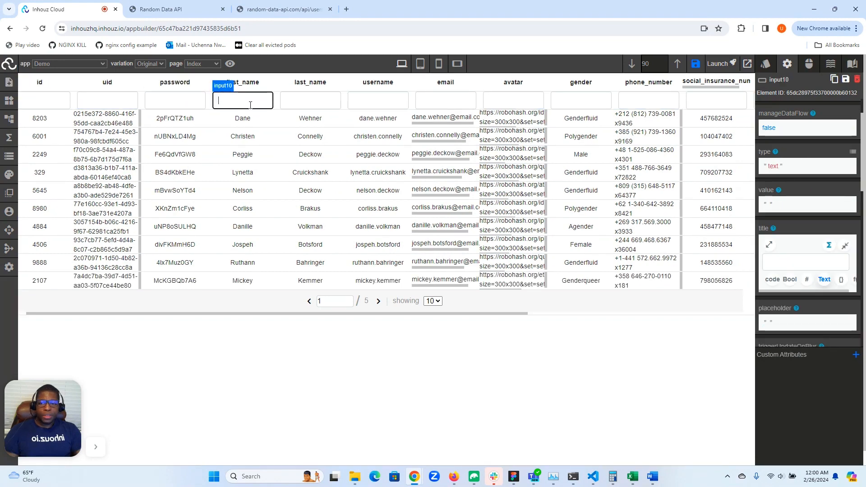
pyautogui.click(303, 101)
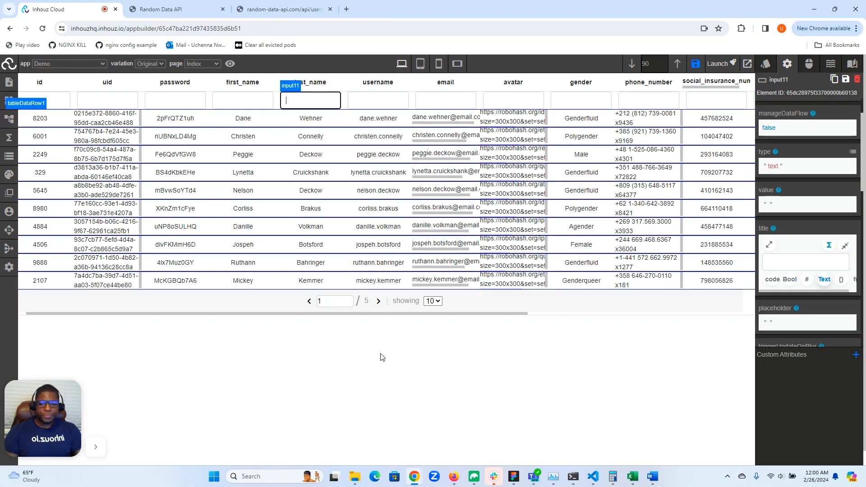
pyautogui.moveTo(387, 316); pyautogui.dragTo(411, 312)
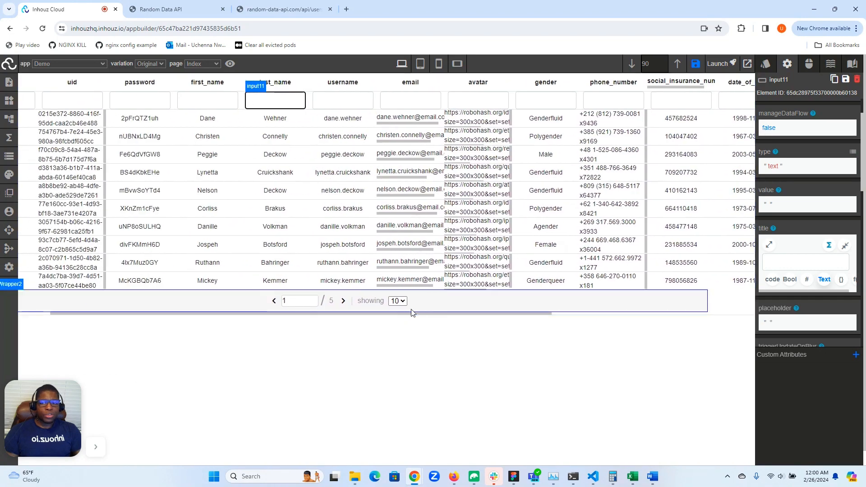
pyautogui.click(337, 100)
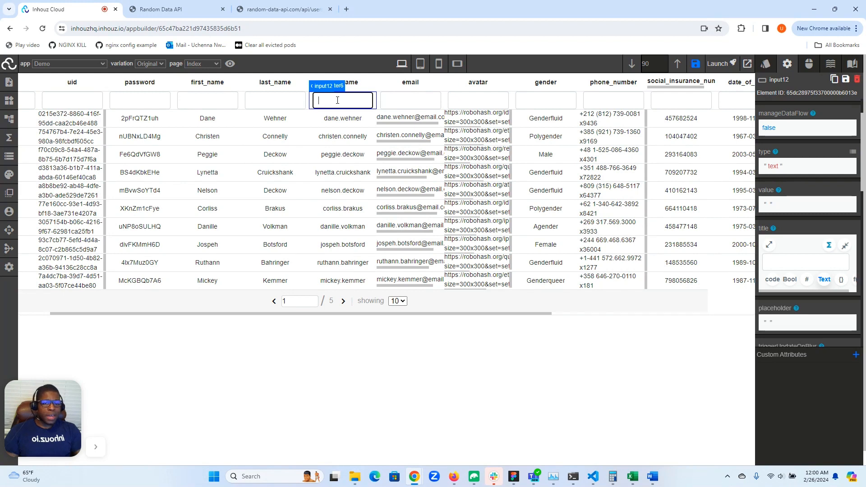
pyautogui.click(405, 103)
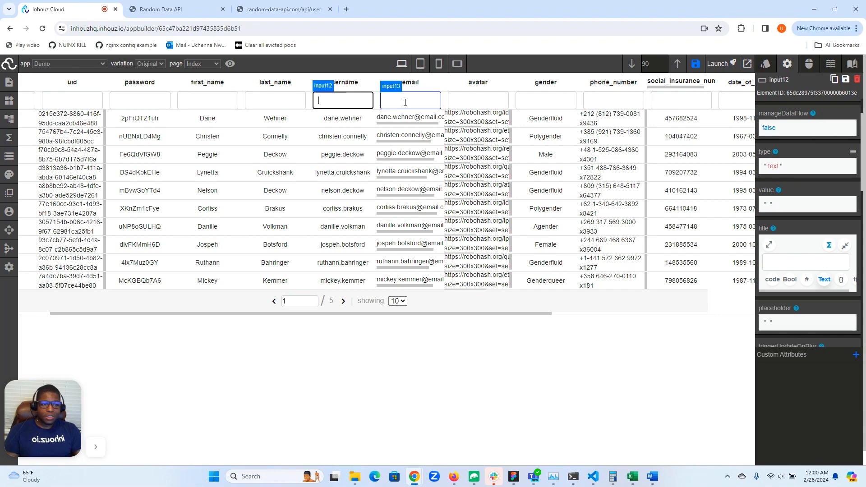
# Step: Select table1 in the element hierarchy, turn off its showFilterRow attribute, and close the hierarchy
pyautogui.click(9, 119)
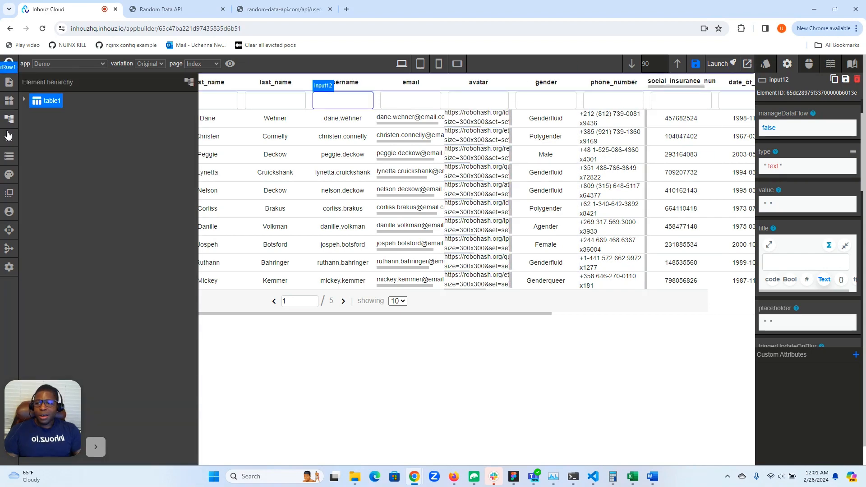
pyautogui.click(38, 96)
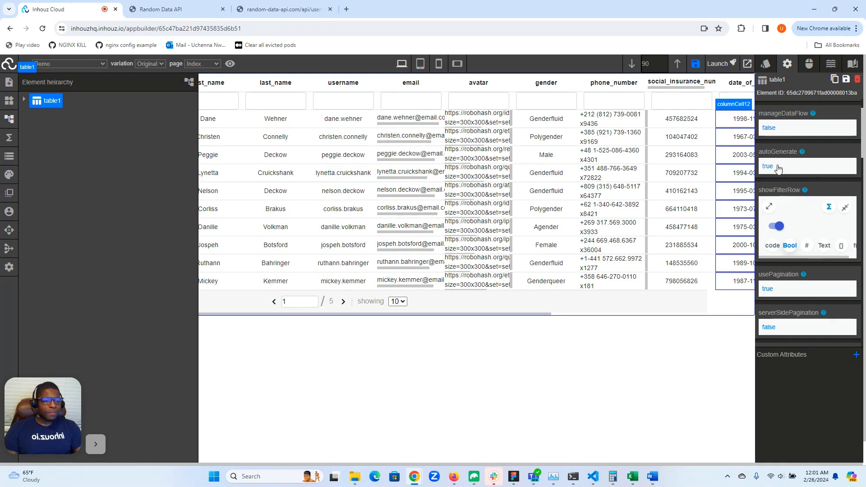
pyautogui.click(775, 227)
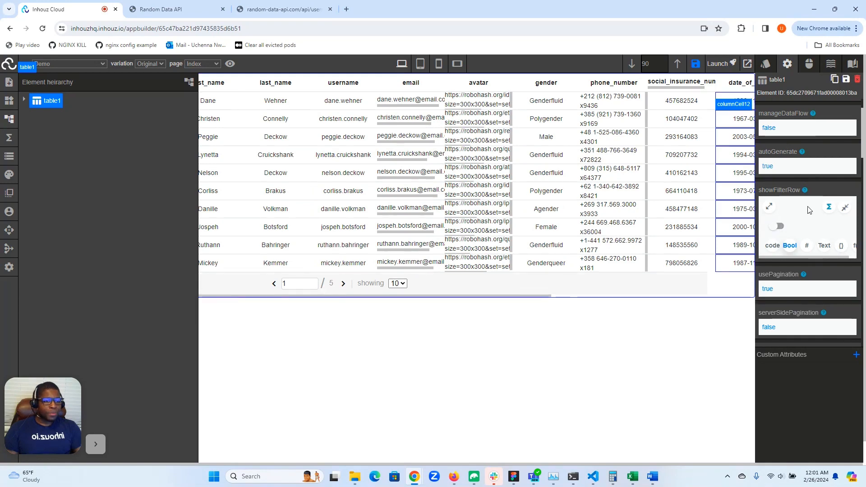
pyautogui.click(846, 209)
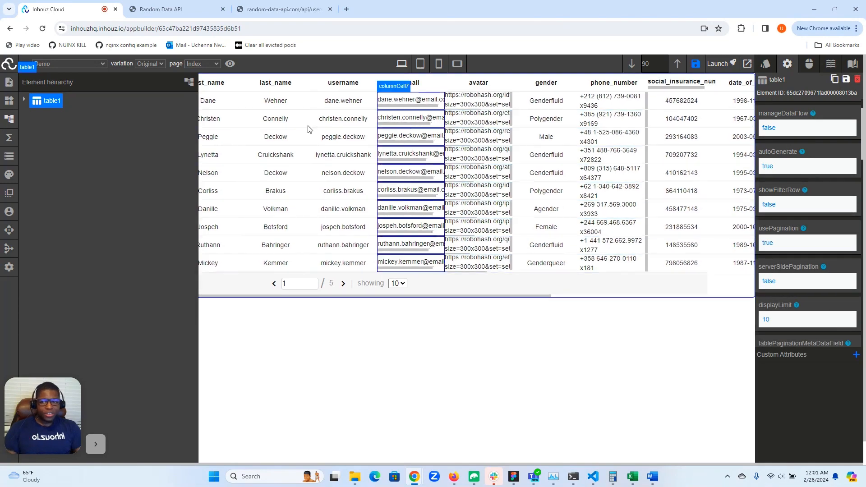
pyautogui.click(9, 102)
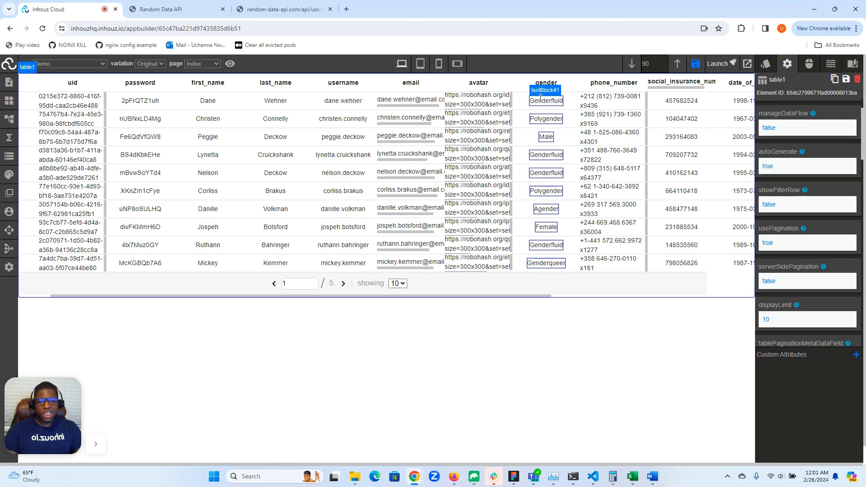
pyautogui.click(9, 119)
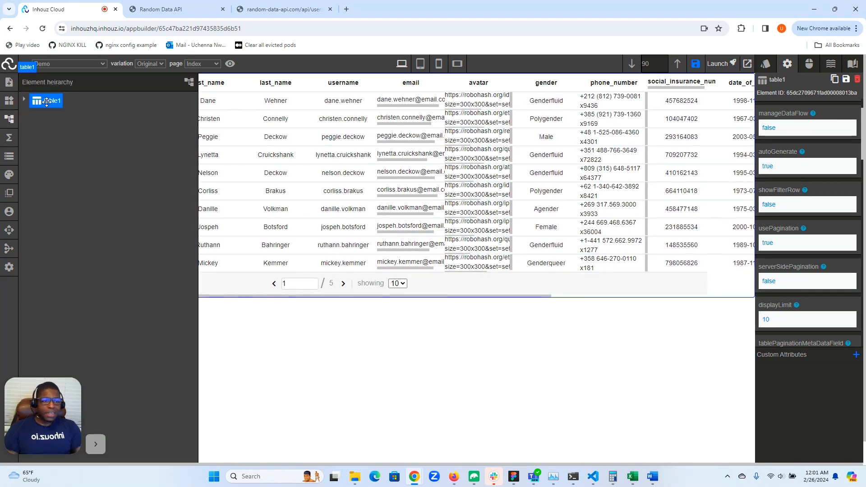
pyautogui.click(9, 118)
# Step: Delete the subscription, credit_card, address, employment and date_of_birth columns from table1's Columns list
pyautogui.scroll(-10, 809, 160)
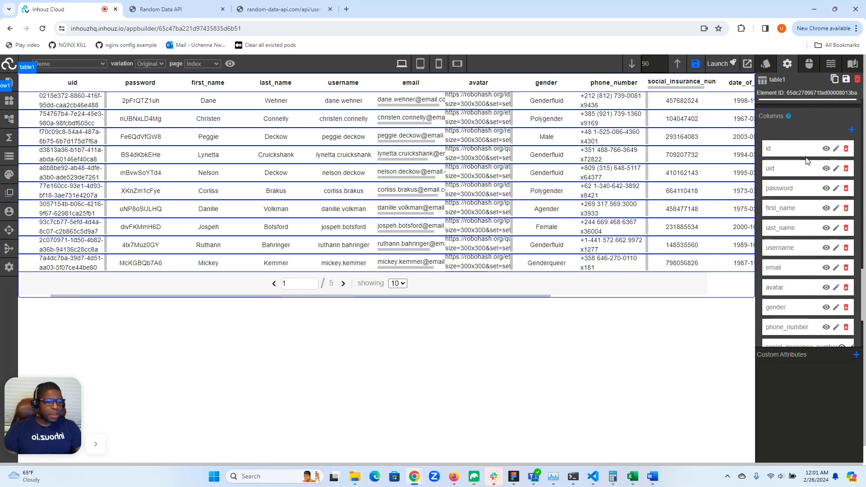
pyautogui.scroll(-1, 818, 143)
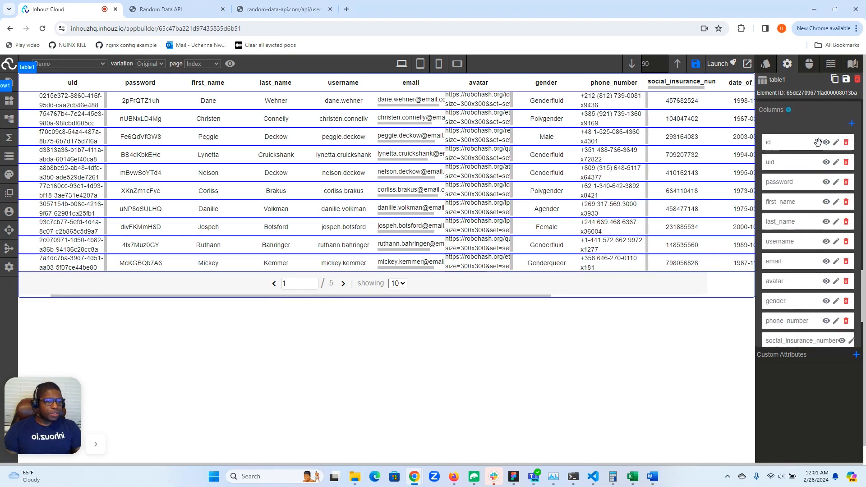
pyautogui.scroll(-5, 816, 157)
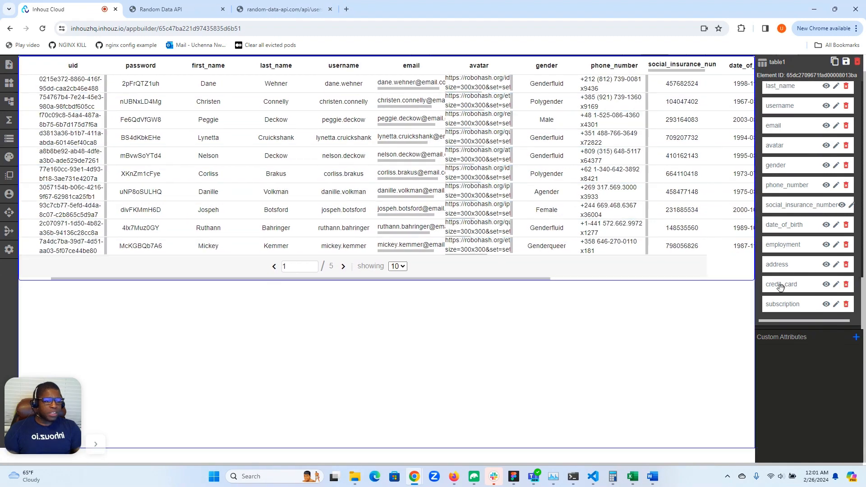
pyautogui.click(846, 305)
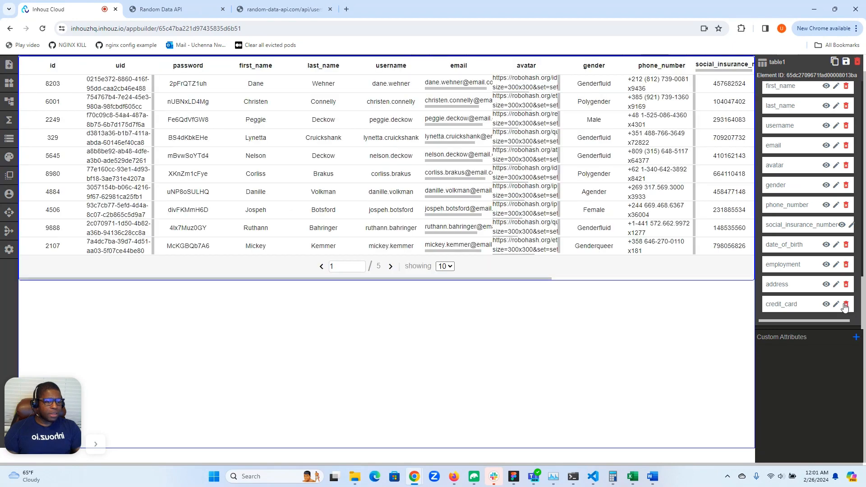
pyautogui.scroll(5, 800, 293)
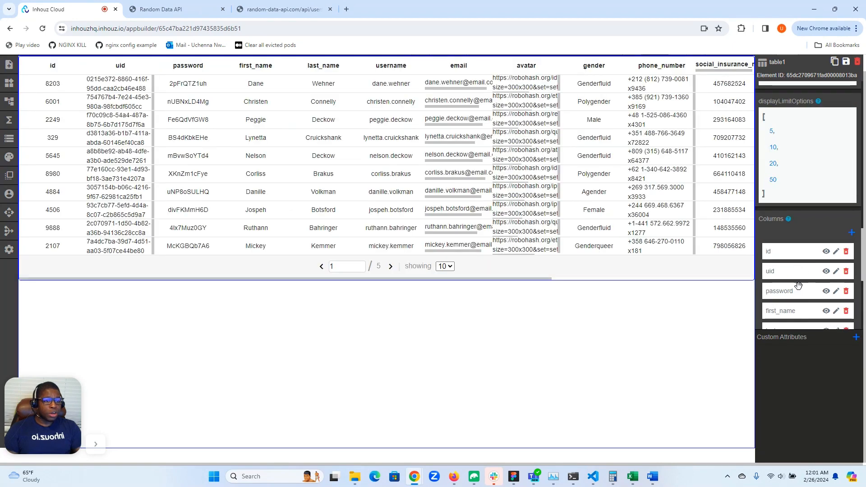
pyautogui.scroll(-5, 798, 285)
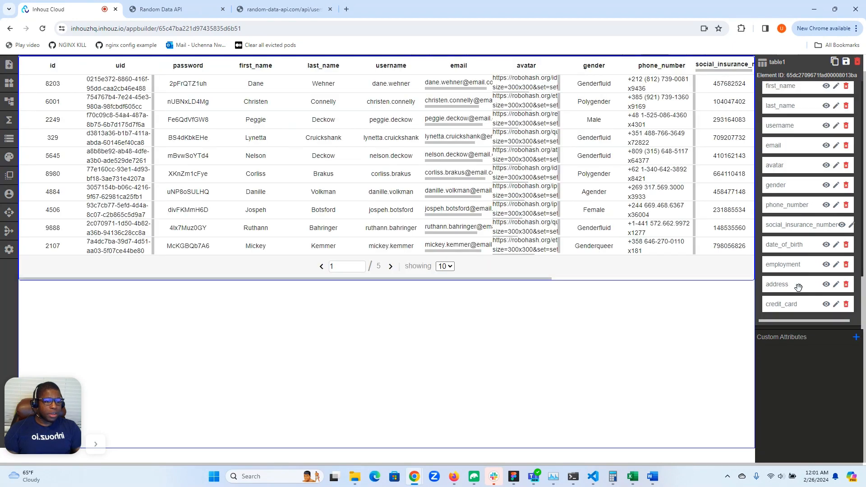
pyautogui.click(846, 305)
pyautogui.click(847, 304)
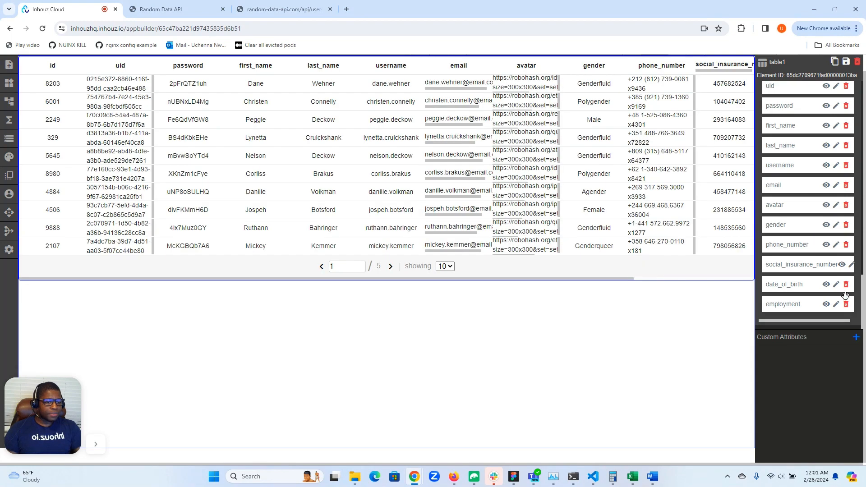
pyautogui.click(846, 304)
pyautogui.click(847, 304)
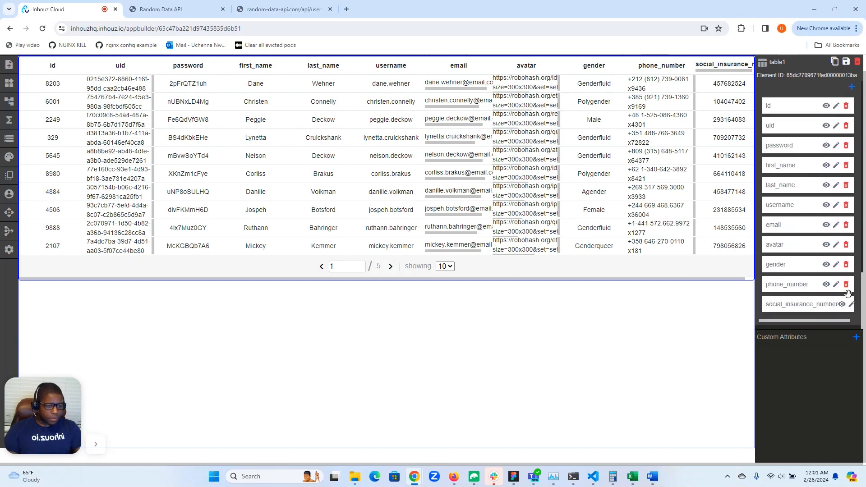
# Step: Rename the social_insurance_number column to social, and delete that column from table1
pyautogui.click(849, 305)
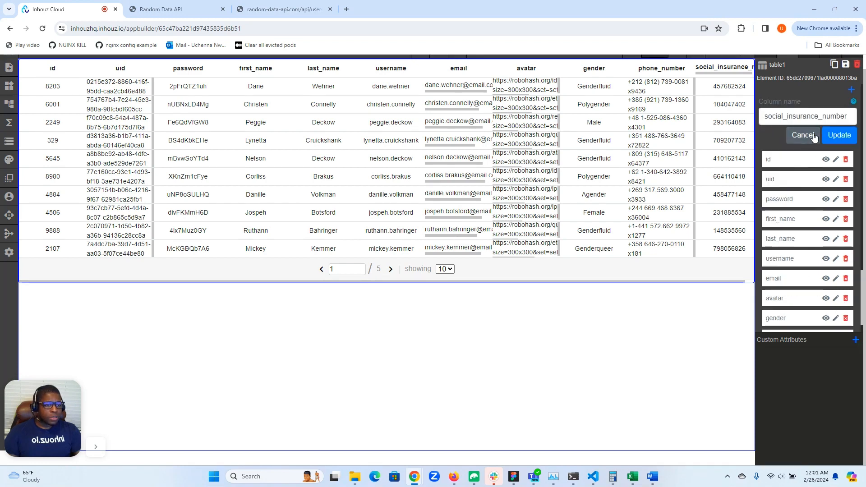
pyautogui.doubleClick(836, 117)
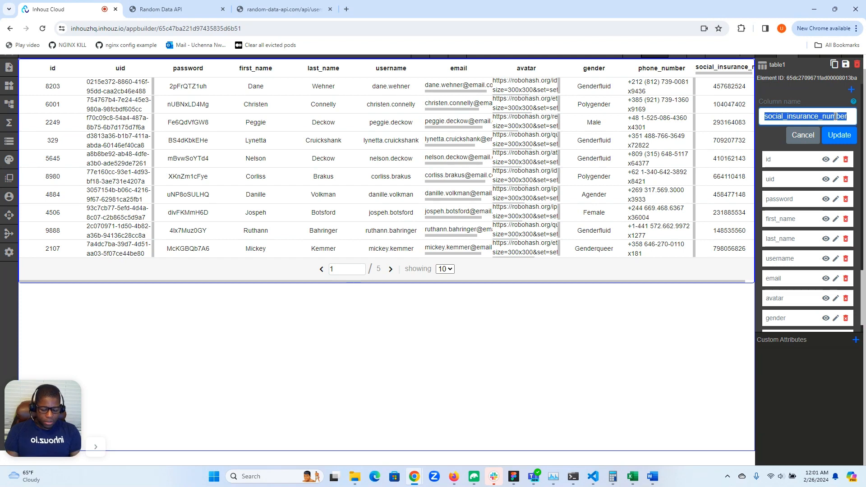
pyautogui.write('socc')
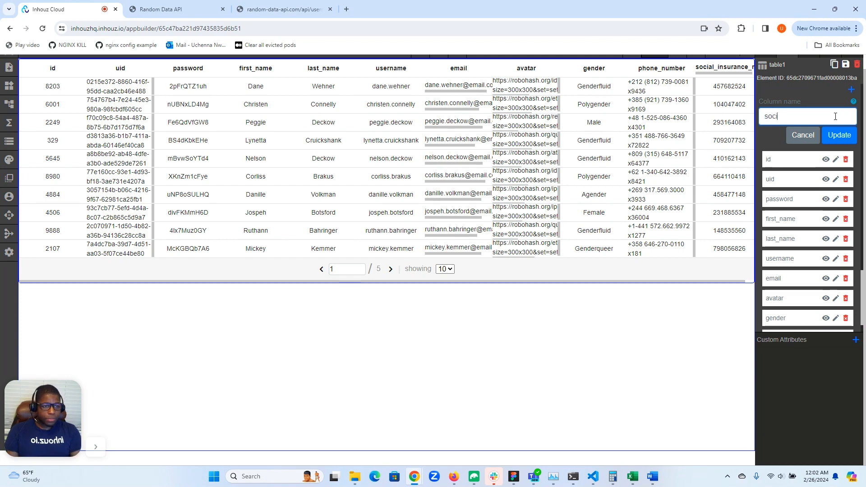
pyautogui.click(837, 136)
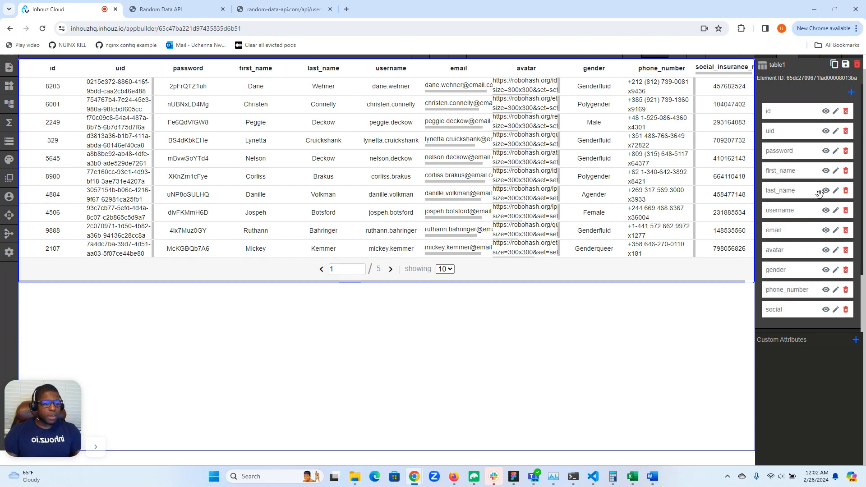
pyautogui.click(845, 310)
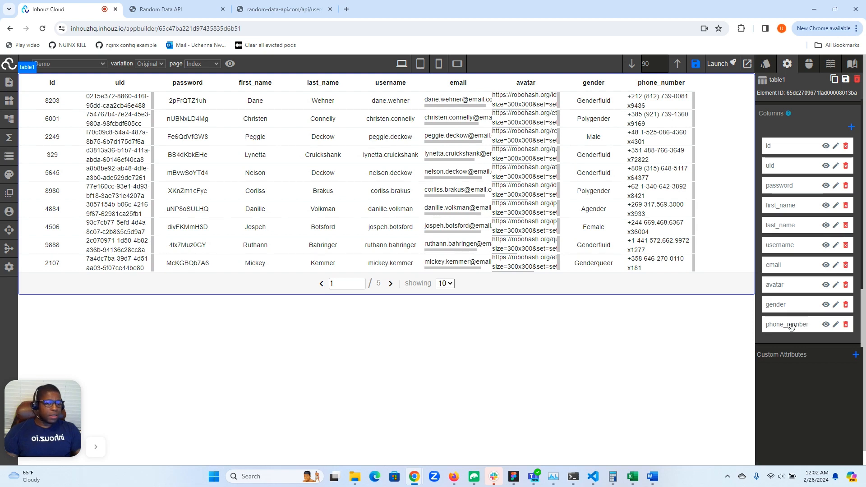
# Step: Hide the phone_number column of table1 by setting its display value to false
pyautogui.click(826, 324)
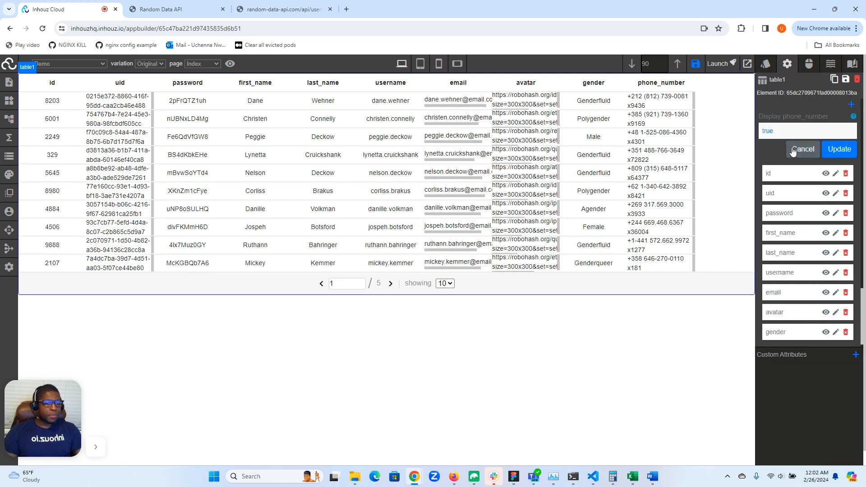
pyautogui.click(771, 131)
pyautogui.click(773, 153)
pyautogui.click(837, 196)
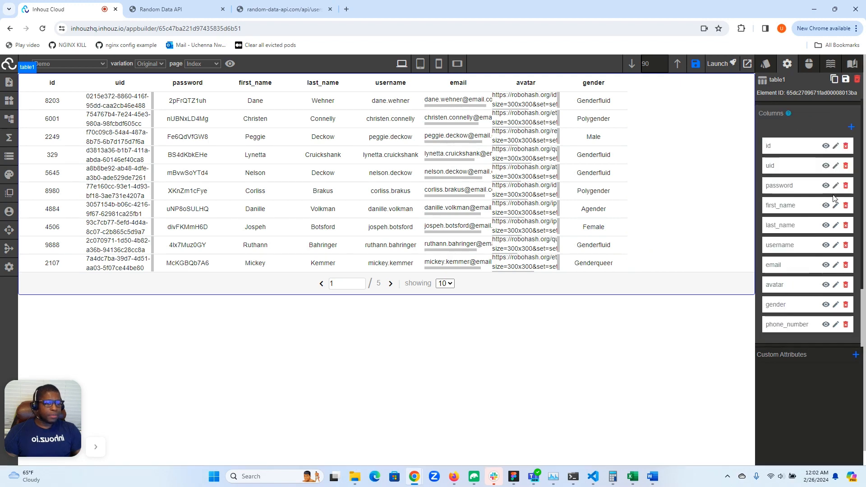
# Step: Write the phone_number column's display condition as the code expression PARAMETER.App_Data.userList.length > 100 ? true : false
pyautogui.click(825, 325)
pyautogui.click(796, 132)
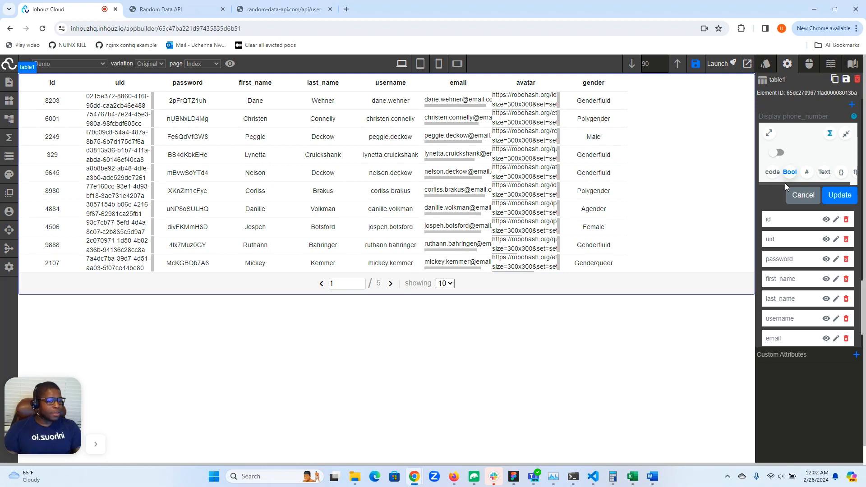
pyautogui.click(774, 174)
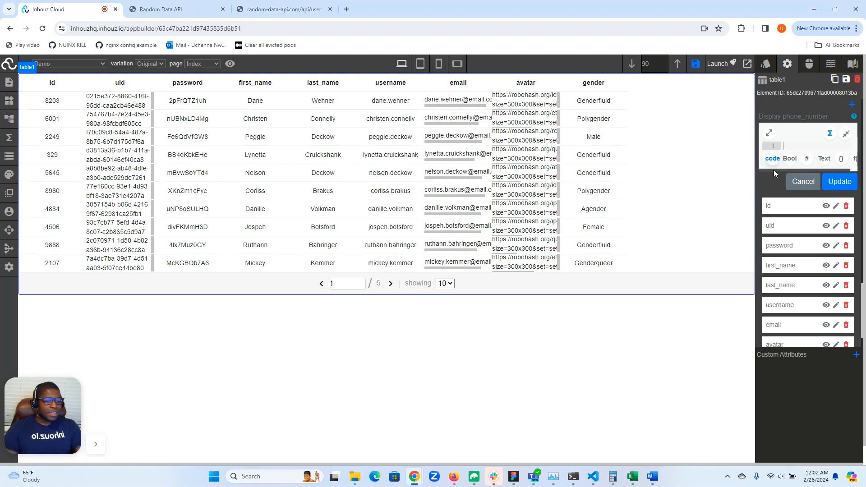
pyautogui.click(770, 134)
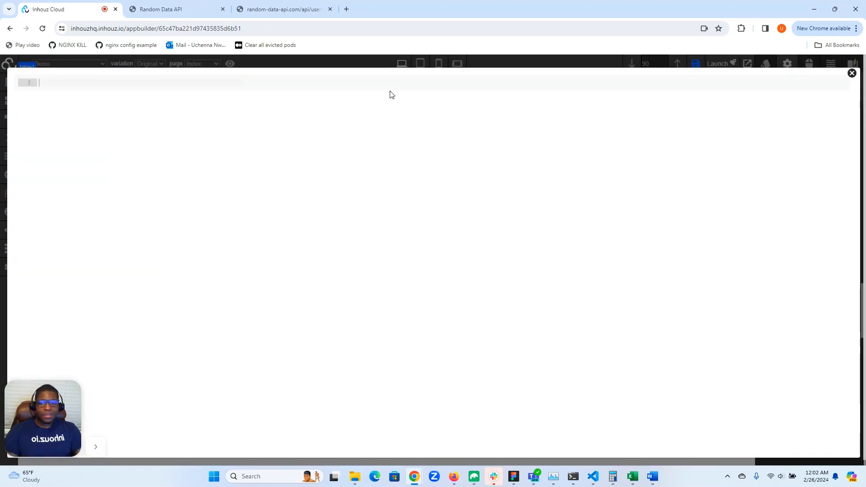
pyautogui.click(329, 99)
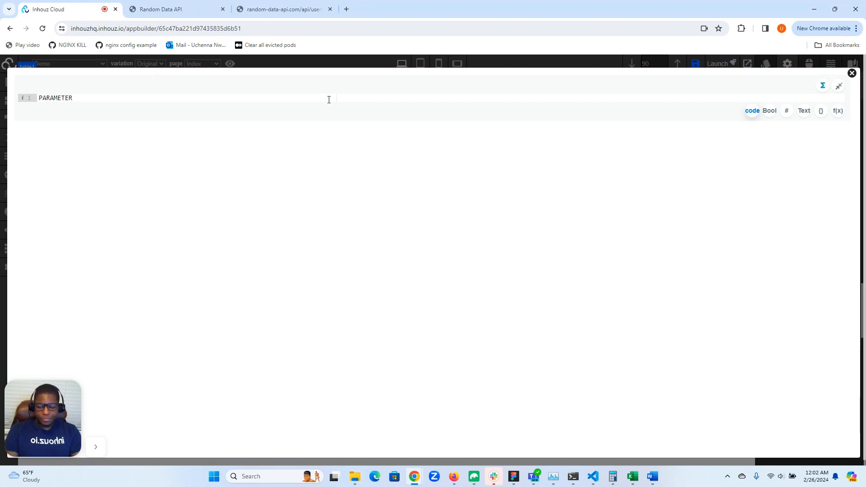
pyautogui.write('pp_Data.')
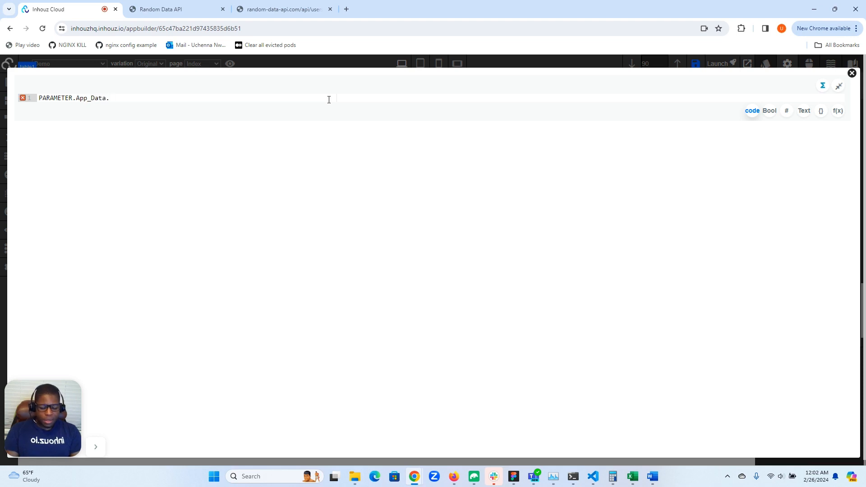
pyautogui.press('BackSpace')
pyautogui.press('BackSpace')
pyautogui.write('userList.length >')
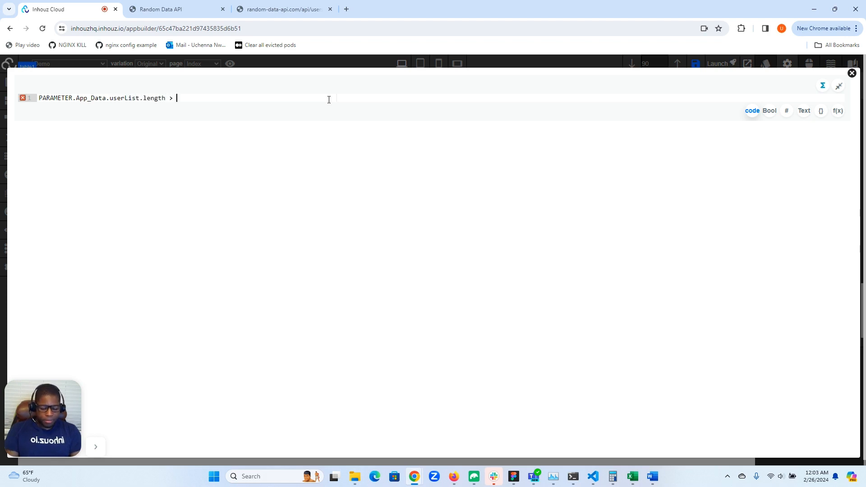
pyautogui.write('00 ? true : false')
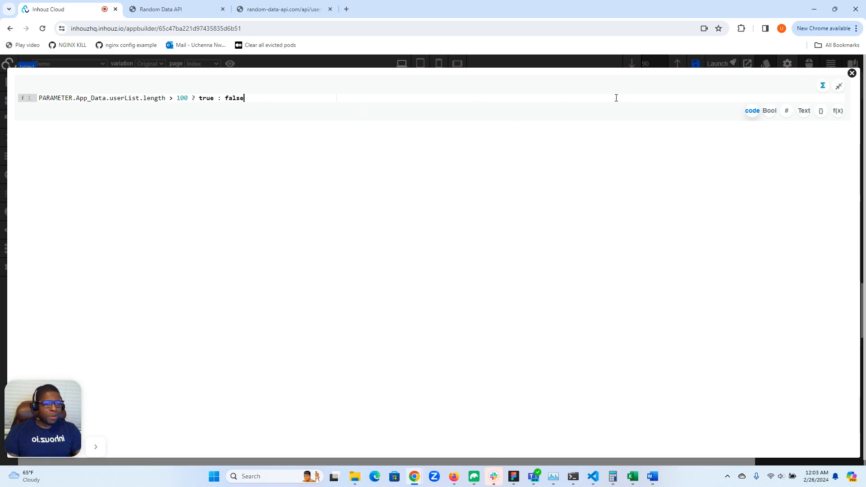
# Step: Return the phone_number column's display value to Boolean false and apply the update
pyautogui.click(769, 111)
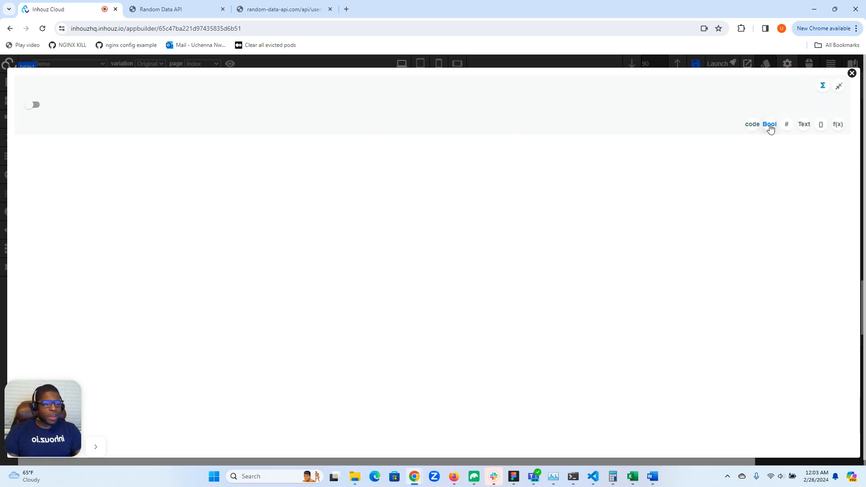
pyautogui.click(852, 73)
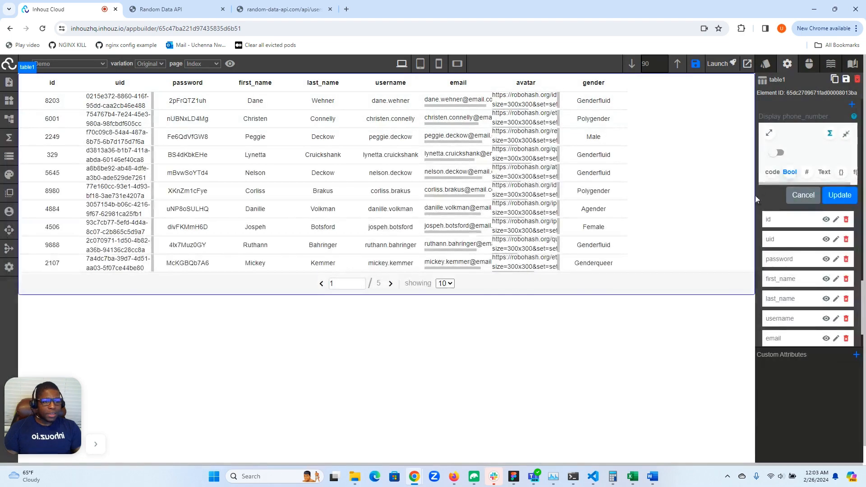
pyautogui.click(840, 195)
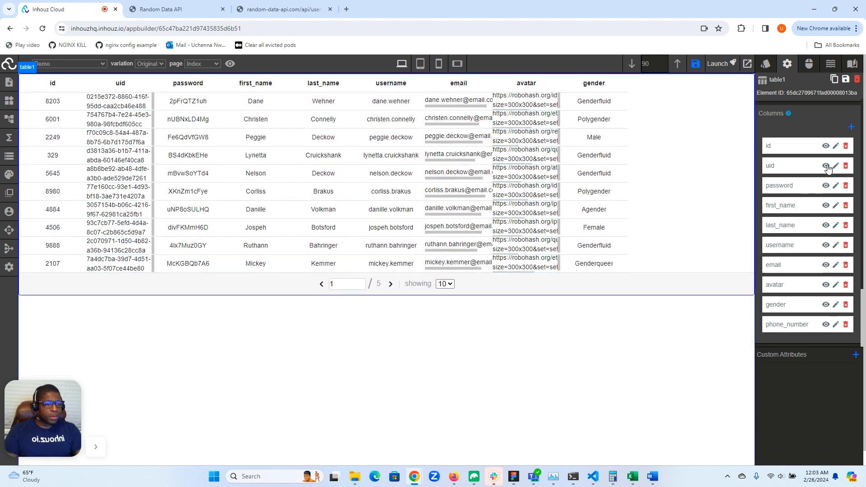
# Step: Hide the uid column of table1 by setting its display value to false
pyautogui.click(826, 165)
pyautogui.click(767, 134)
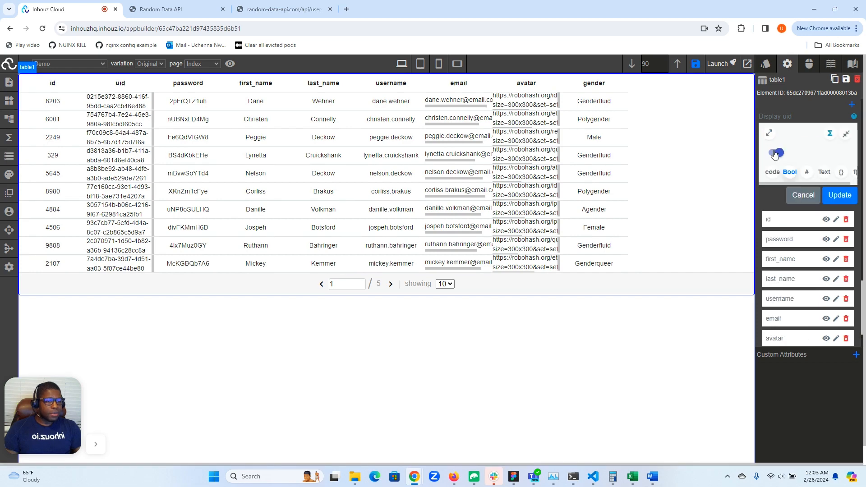
pyautogui.click(835, 195)
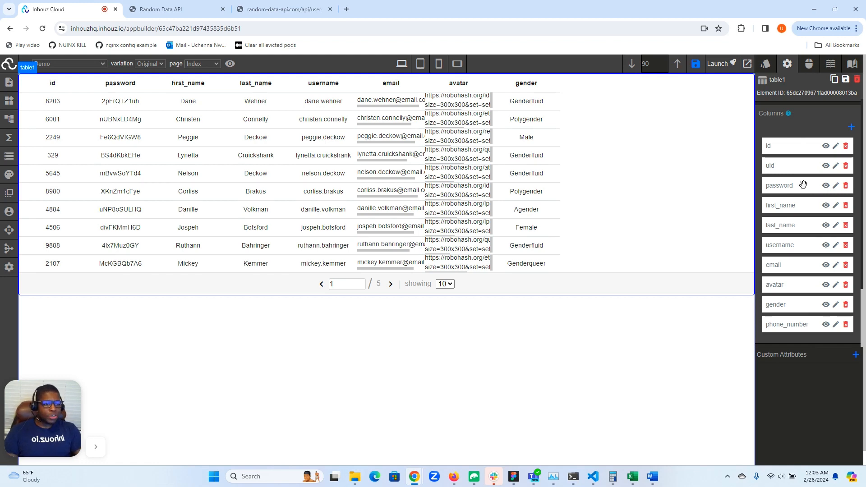
# Step: Move the id column below password in table1's Columns list, and return it to the first place
pyautogui.moveTo(796, 150); pyautogui.dragTo(799, 188)
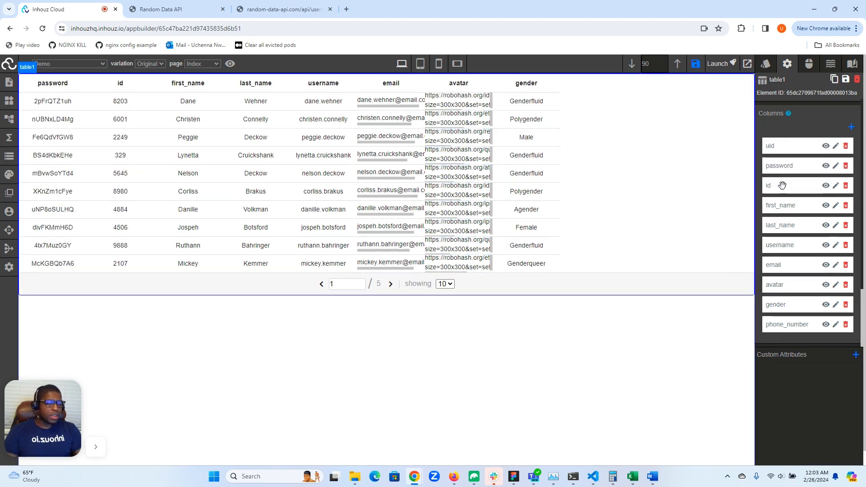
pyautogui.moveTo(781, 187); pyautogui.dragTo(776, 148)
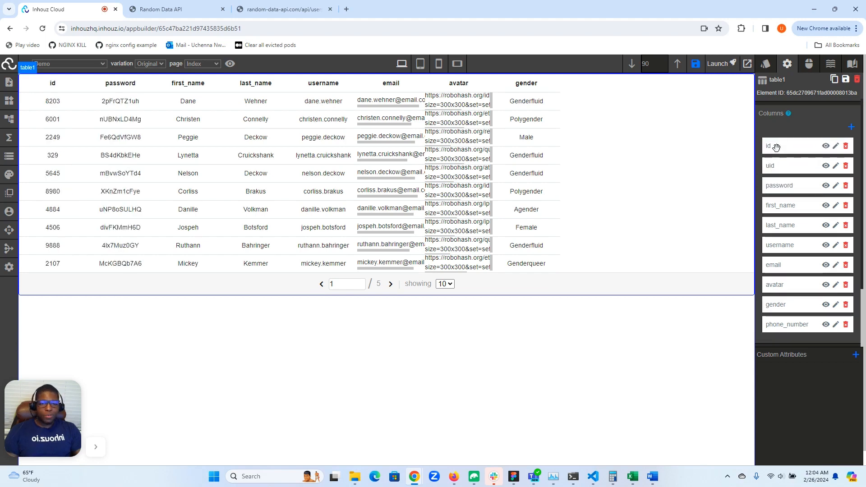
# Step: Rename the id column to ID in table1's Columns list
pyautogui.click(836, 146)
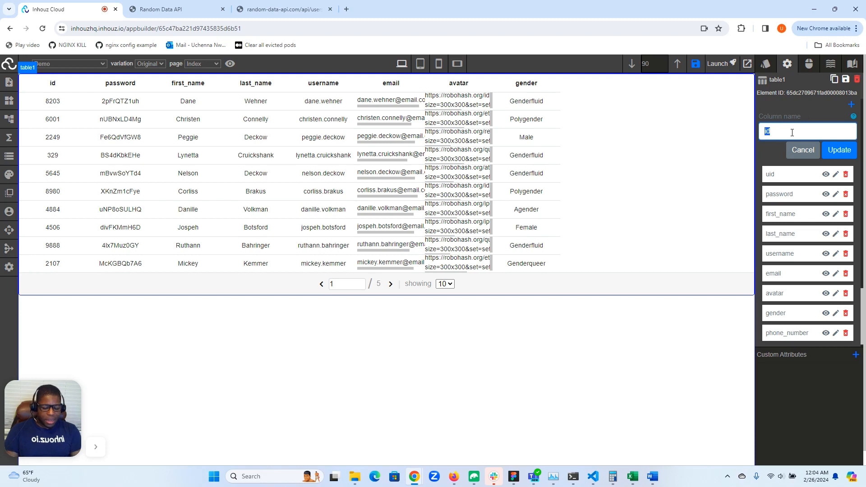
pyautogui.click(824, 149)
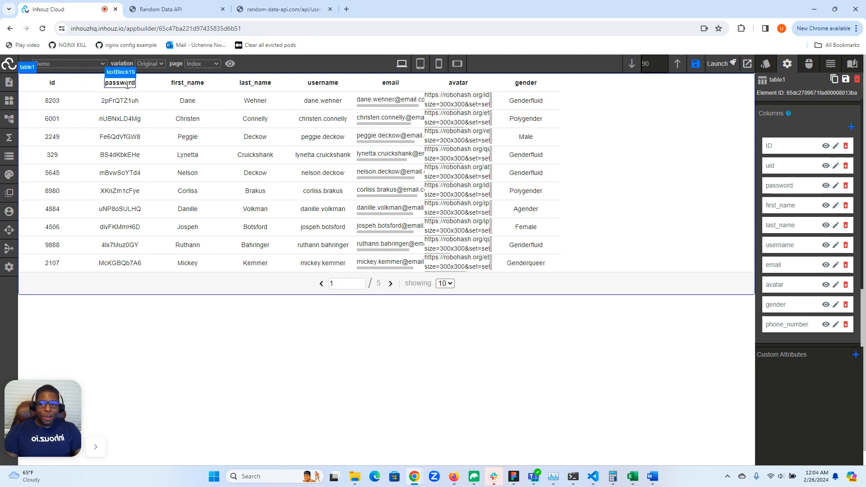
# Step: Set the default staticText of the first column's header text block to User ID
pyautogui.click(52, 83)
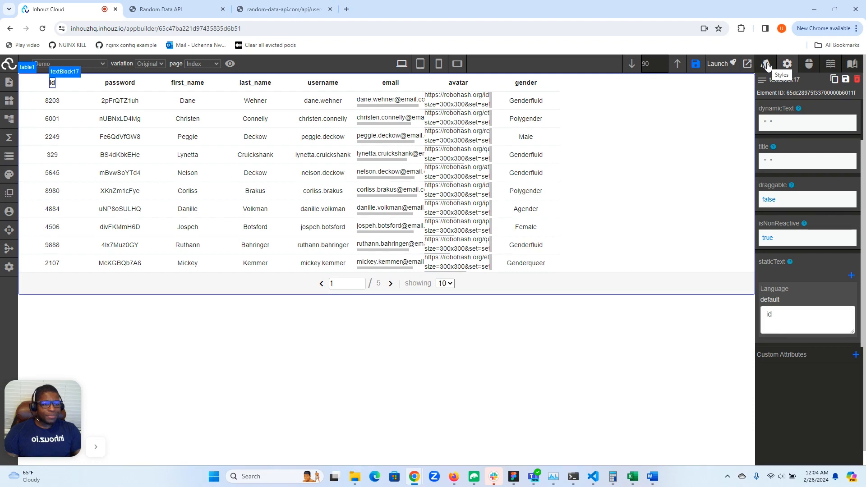
pyautogui.doubleClick(778, 313)
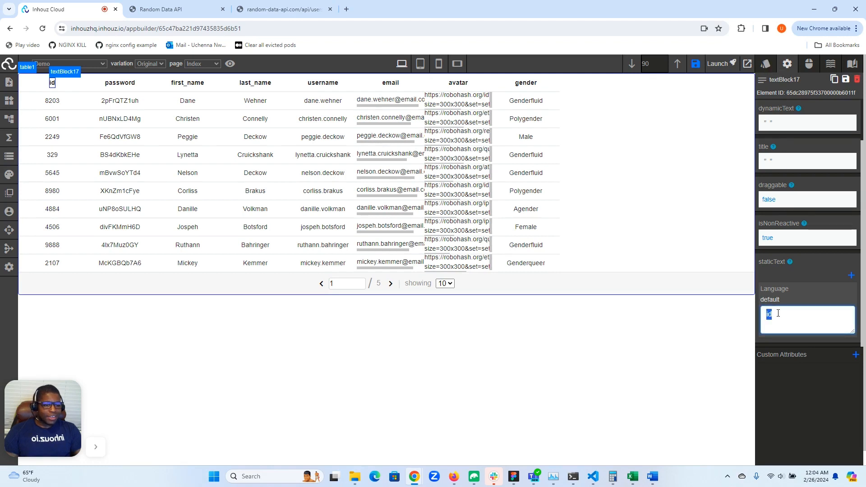
pyautogui.write('user')
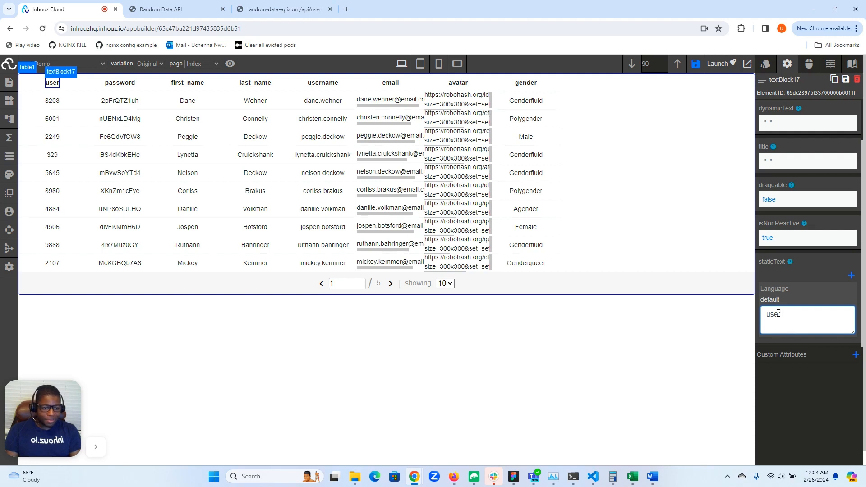
pyautogui.press('BackSpace')
pyautogui.press('BackSpace')
pyautogui.press('BackSpace')
pyautogui.press('BackSpace')
pyautogui.press('BackSpace')
pyautogui.write('USE')
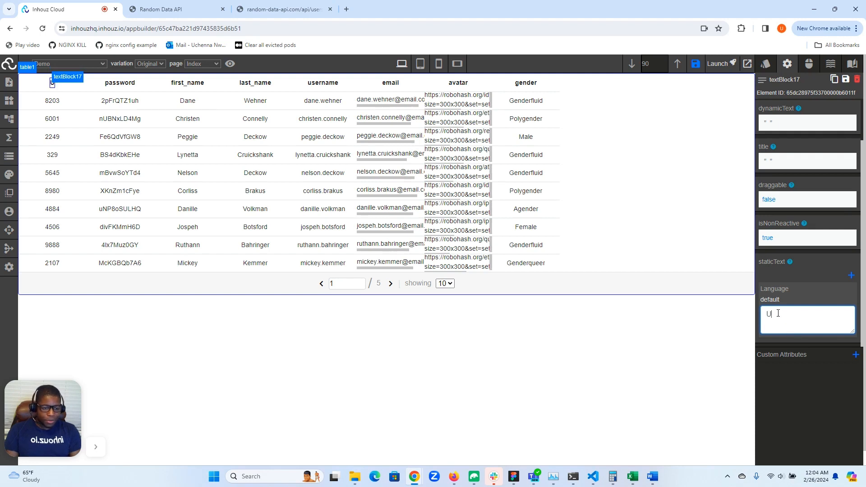
pyautogui.press('BackSpace')
pyautogui.press('BackSpace')
pyautogui.write('s')
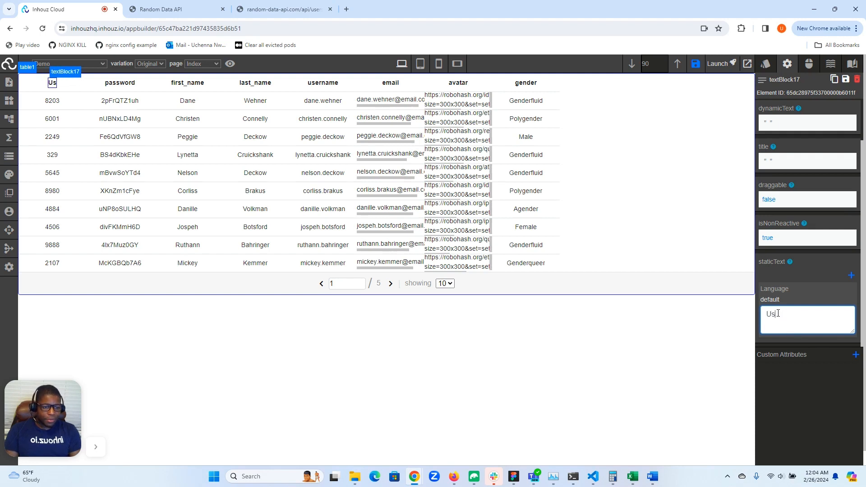
pyautogui.write('er ID')
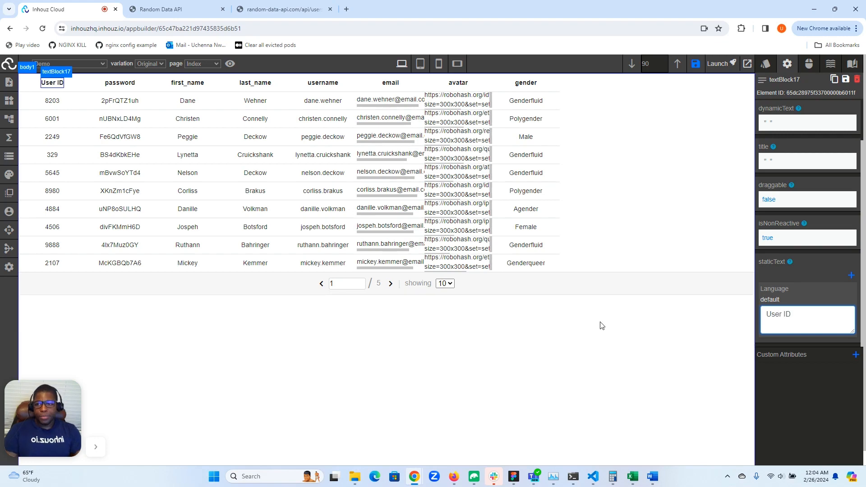
# Step: Edit the password column's header directly in the table so that it reads Password
pyautogui.click(120, 82)
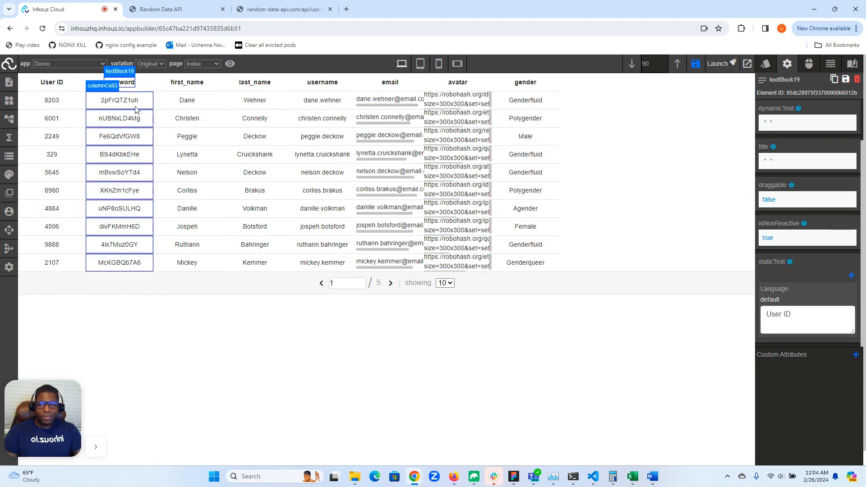
pyautogui.click(116, 84)
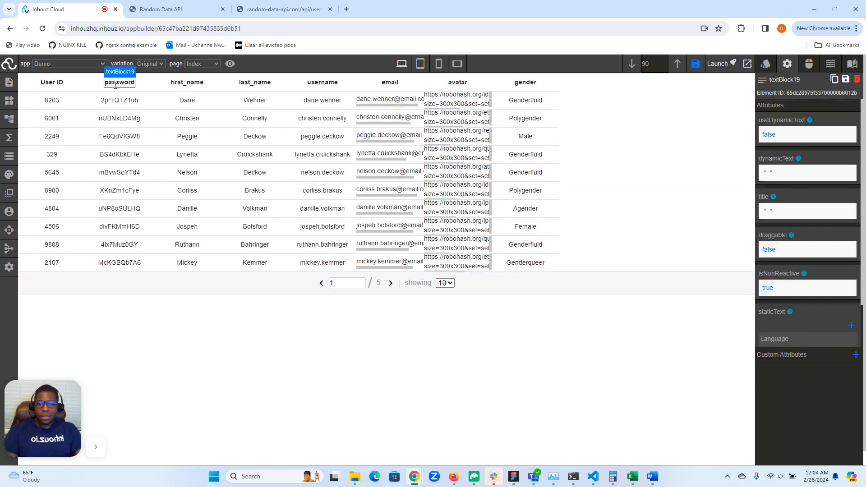
pyautogui.scroll(-2, 822, 202)
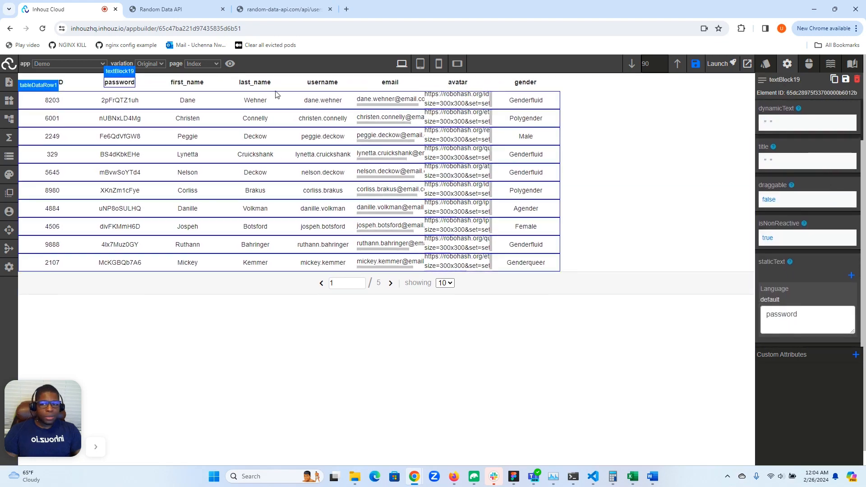
pyautogui.doubleClick(117, 81)
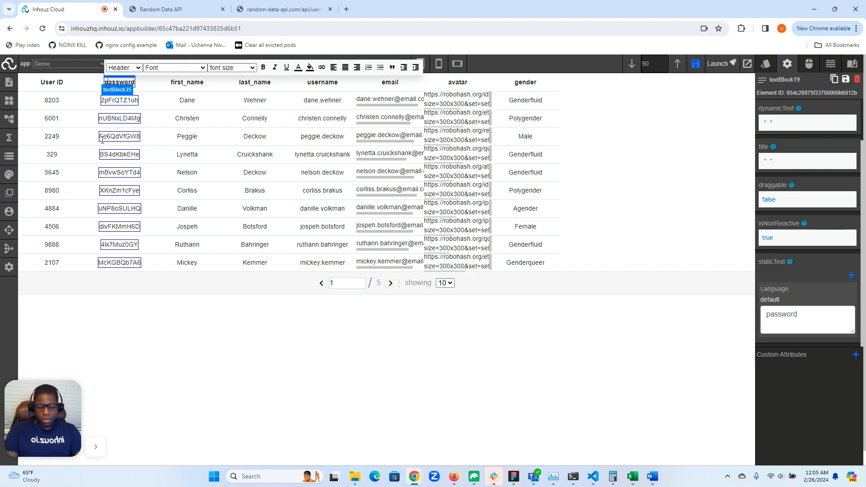
pyautogui.press('BackSpace')
pyautogui.write('P')
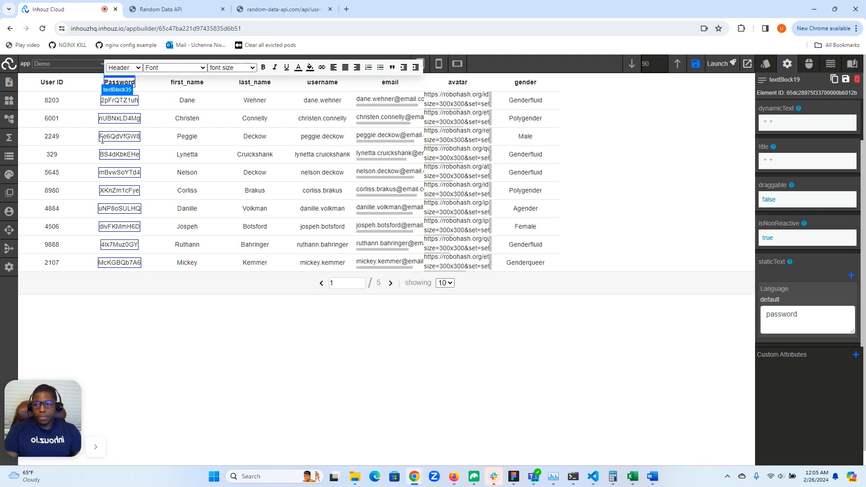
pyautogui.click(147, 313)
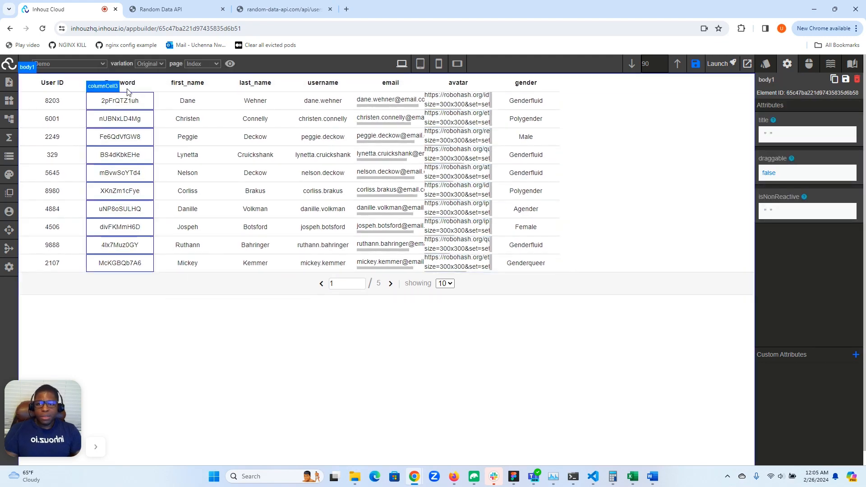
# Step: Replace the first_name column's header text in the table with First Name
pyautogui.click(187, 82)
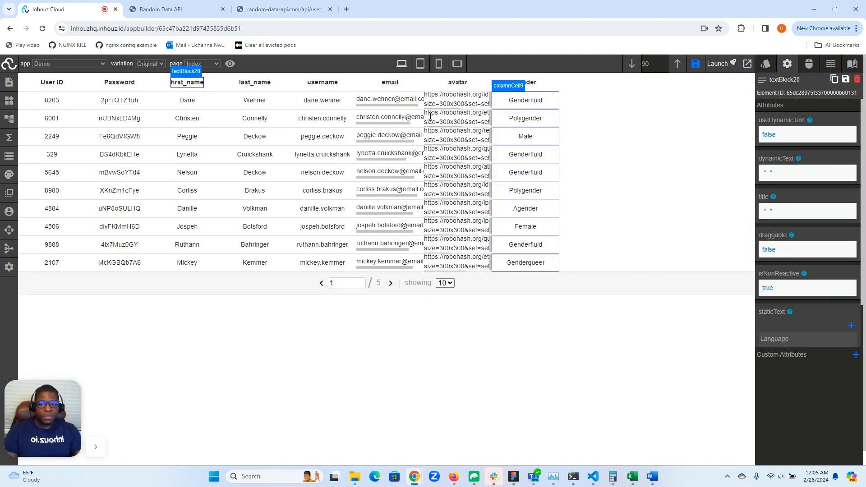
pyautogui.doubleClick(191, 84)
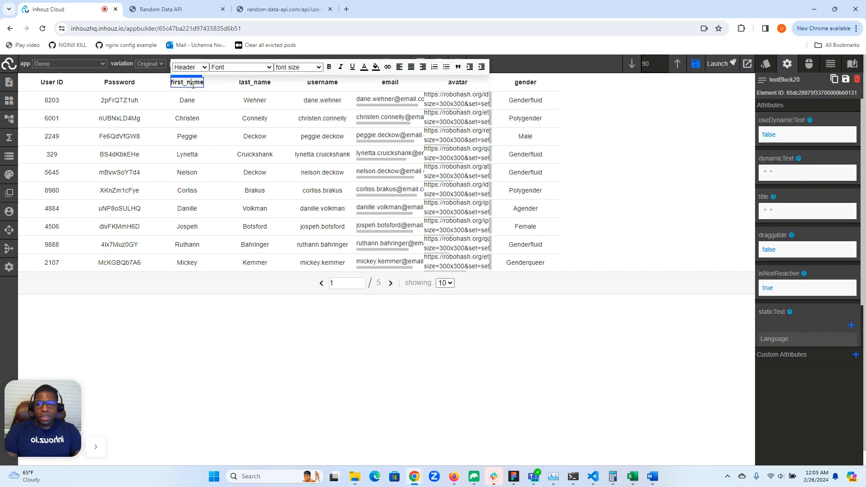
pyautogui.doubleClick(192, 85)
pyautogui.press('BackSpace')
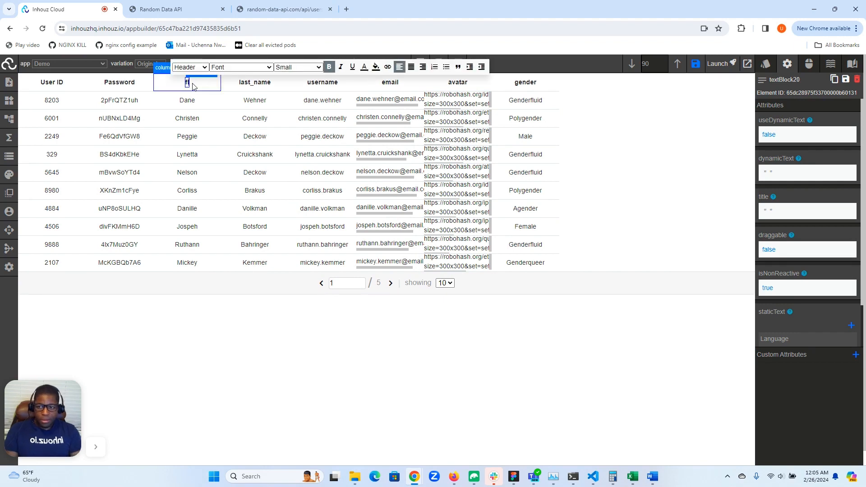
pyautogui.write('F')
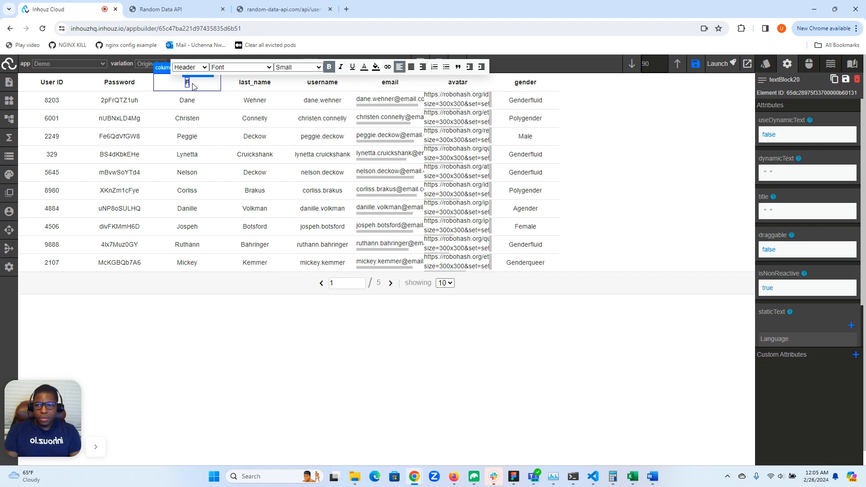
pyautogui.write('irst')
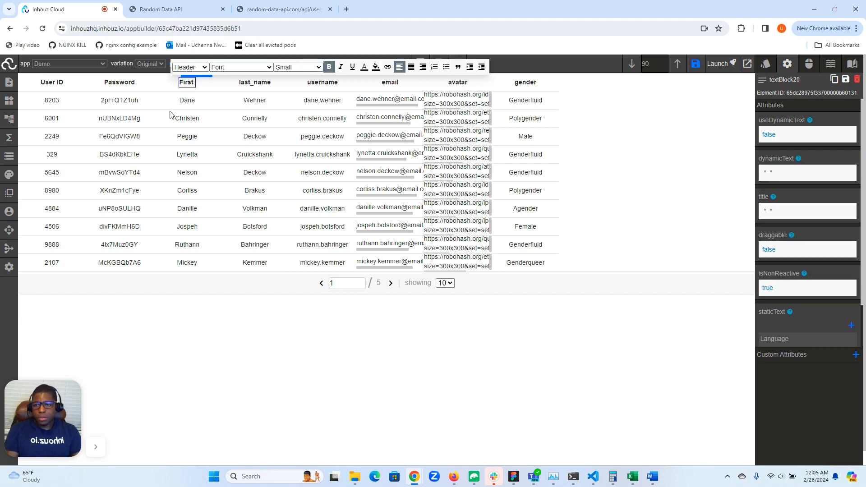
pyautogui.write(' Name')
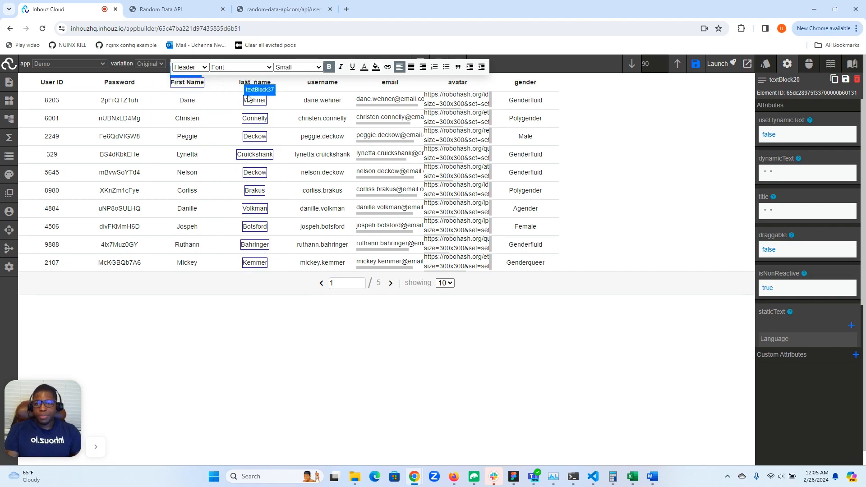
# Step: Set the default staticText of the last_name column's header text block to Last Name
pyautogui.click(259, 87)
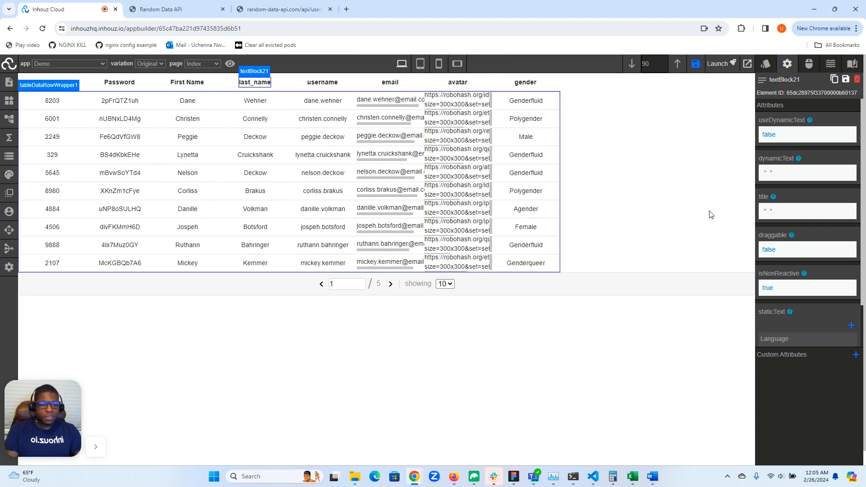
pyautogui.scroll(-2, 790, 237)
pyautogui.doubleClick(784, 315)
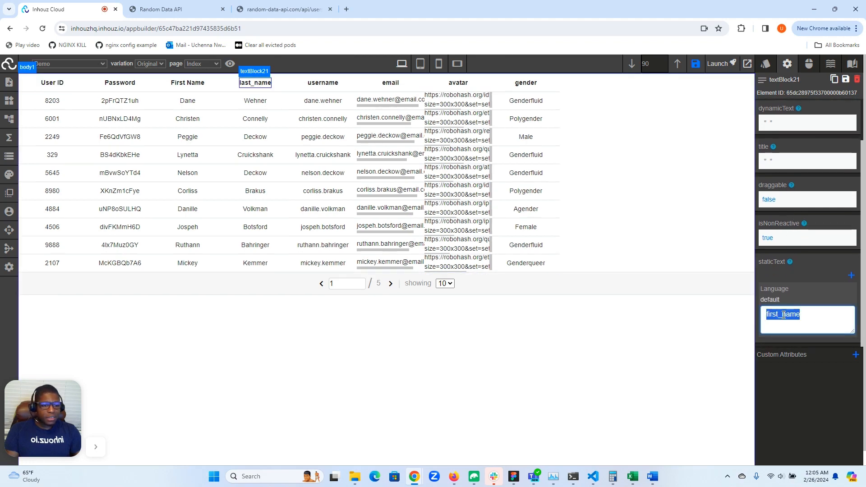
pyautogui.write('Las')
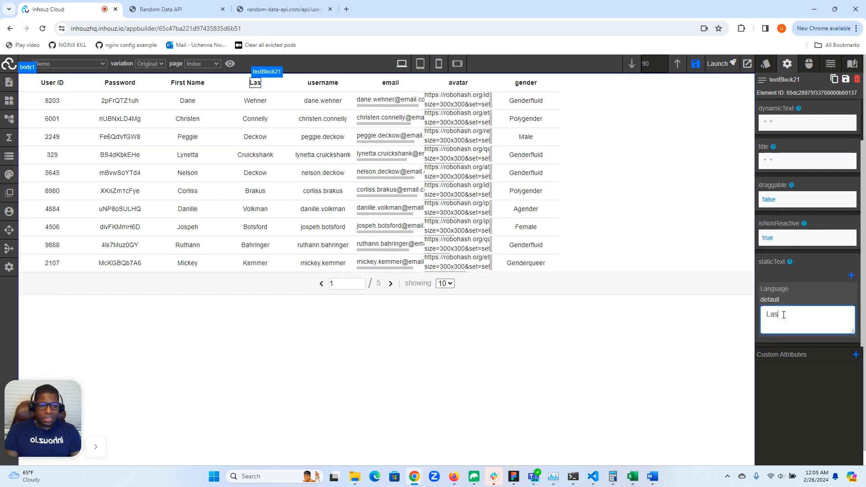
pyautogui.write('t Name')
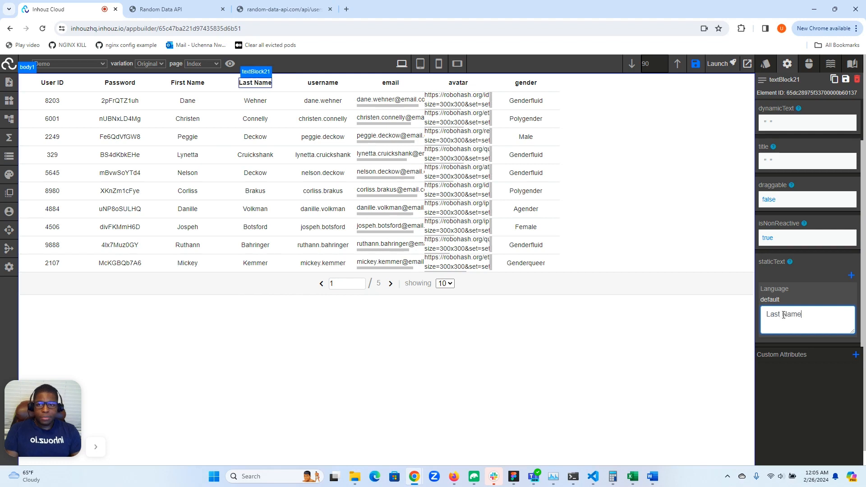
# Step: Replace the username column header's default staticText with User name
pyautogui.click(323, 82)
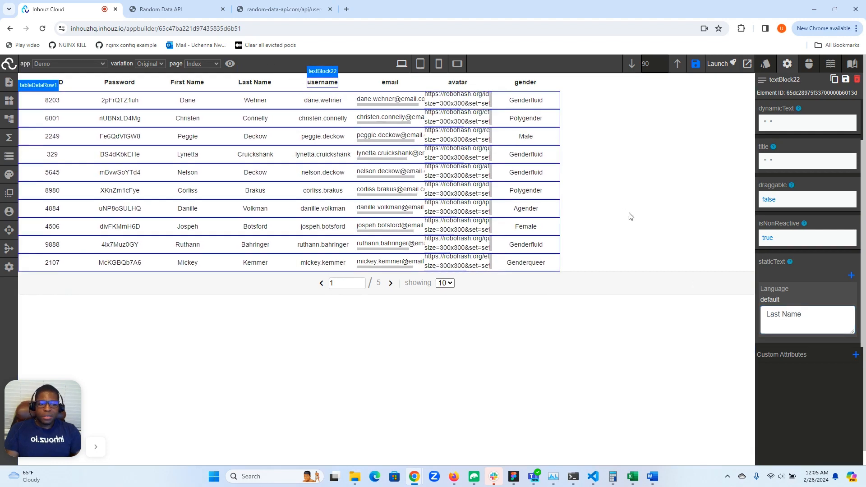
pyautogui.doubleClick(791, 315)
pyautogui.click(789, 313)
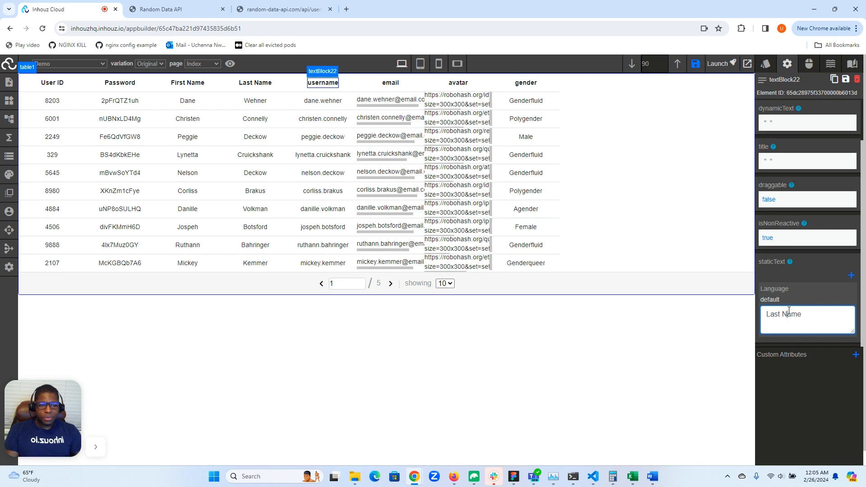
pyautogui.tripleClick(789, 313)
pyautogui.write('User')
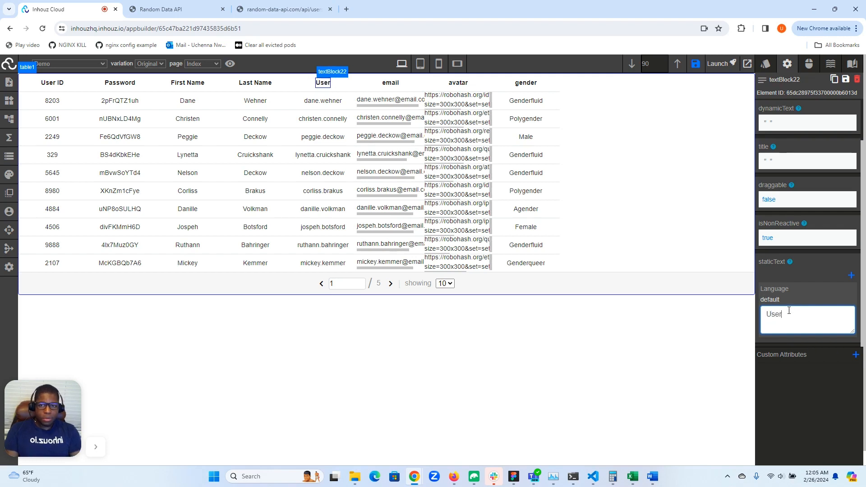
pyautogui.write(' name')
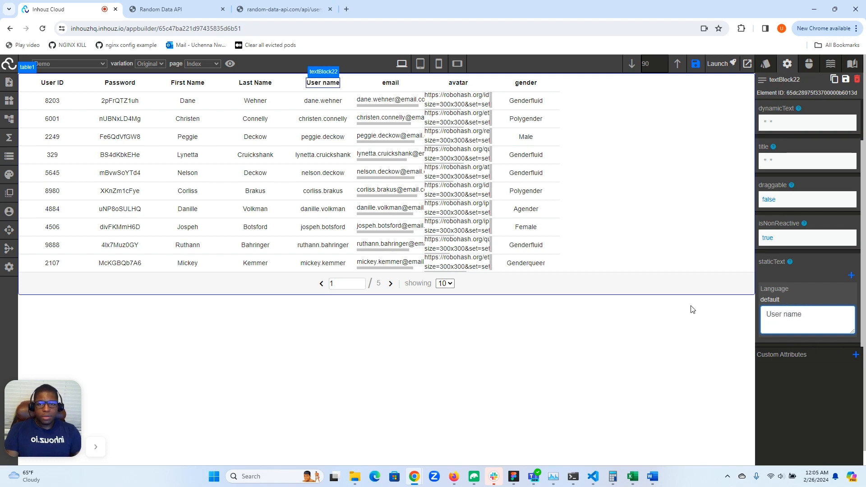
# Step: Edit the email column's header directly in the table so that it reads Email
pyautogui.doubleClick(392, 84)
pyautogui.click(390, 82)
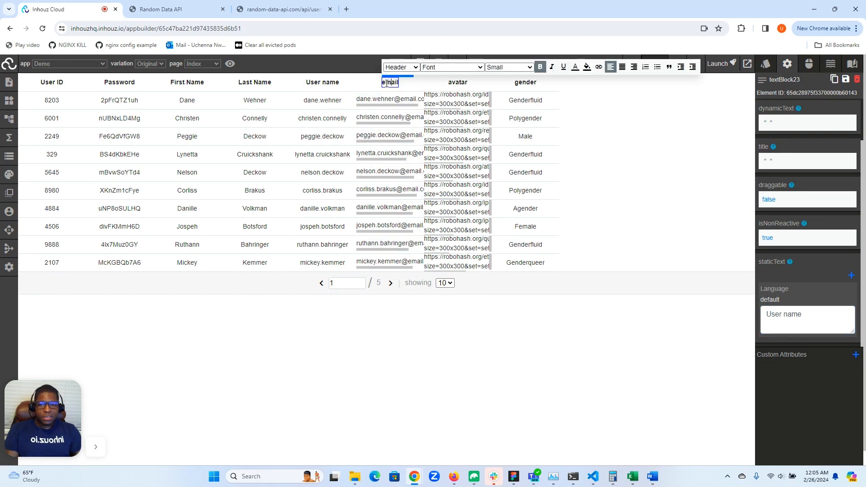
pyautogui.press('BackSpace')
pyautogui.write('E')
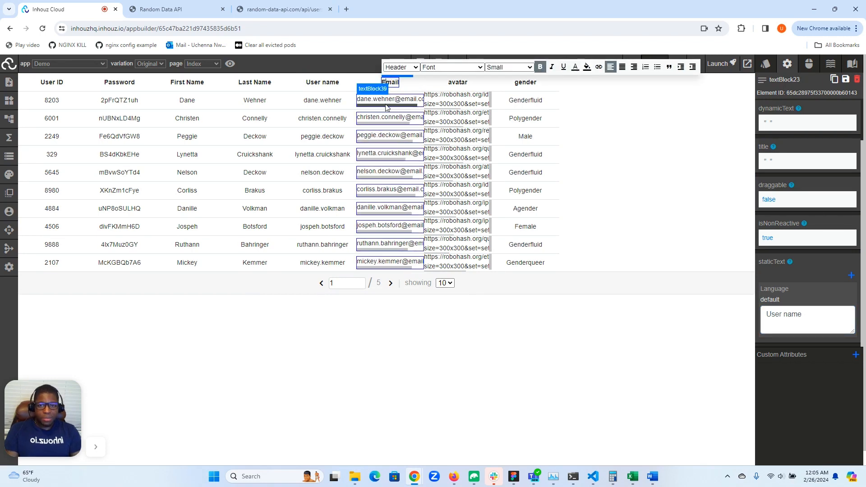
# Step: In the style settings of the User ID column's header cell, set the width to 12.5%
pyautogui.click(458, 83)
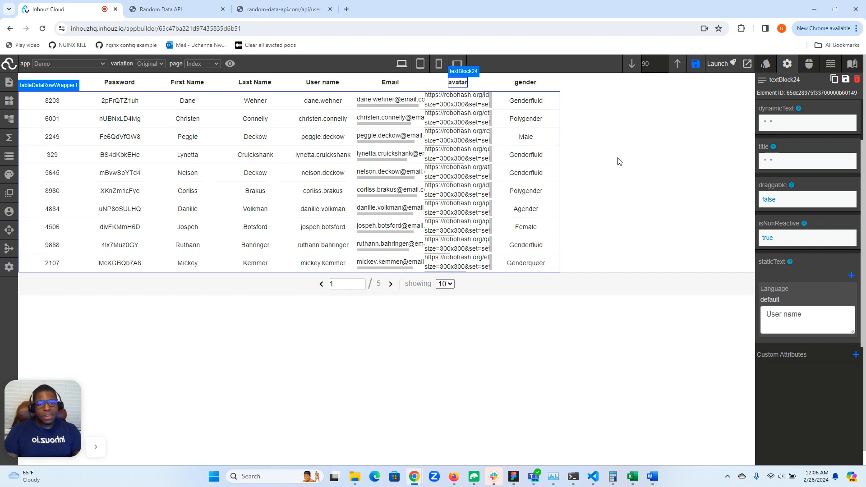
pyautogui.click(765, 64)
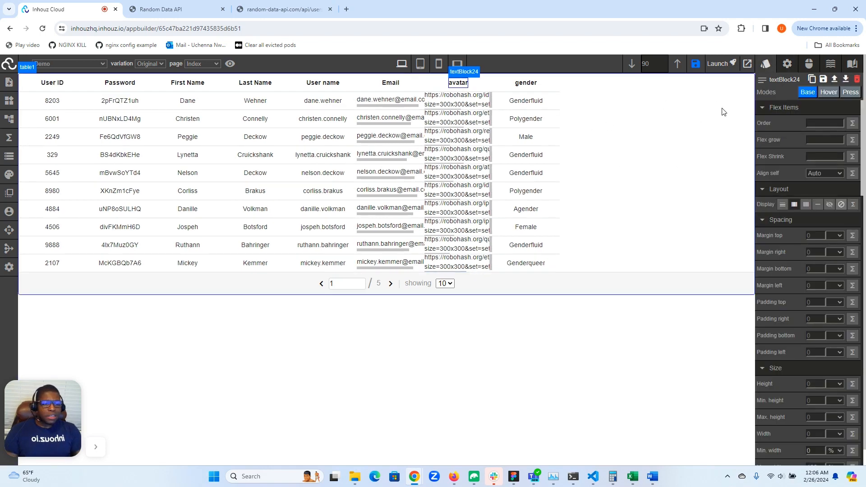
pyautogui.click(81, 86)
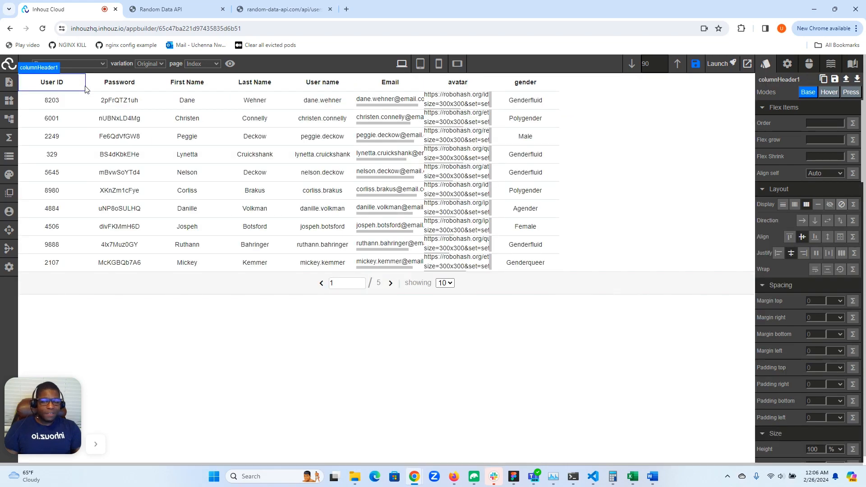
pyautogui.scroll(-6, 798, 158)
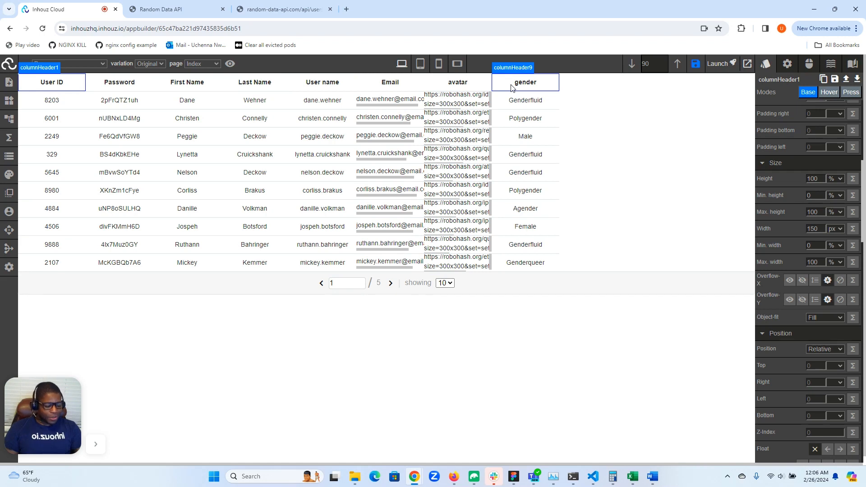
pyautogui.hotkey('alt', 'Tab')
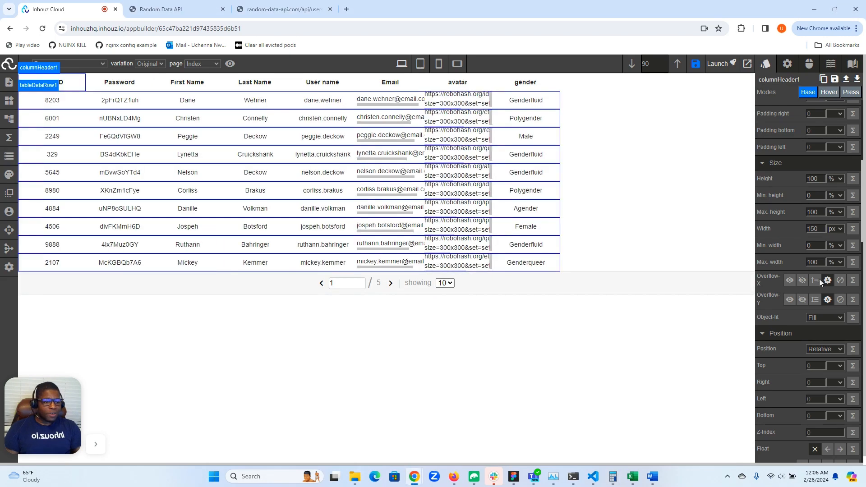
pyautogui.scroll(-10, 834, 325)
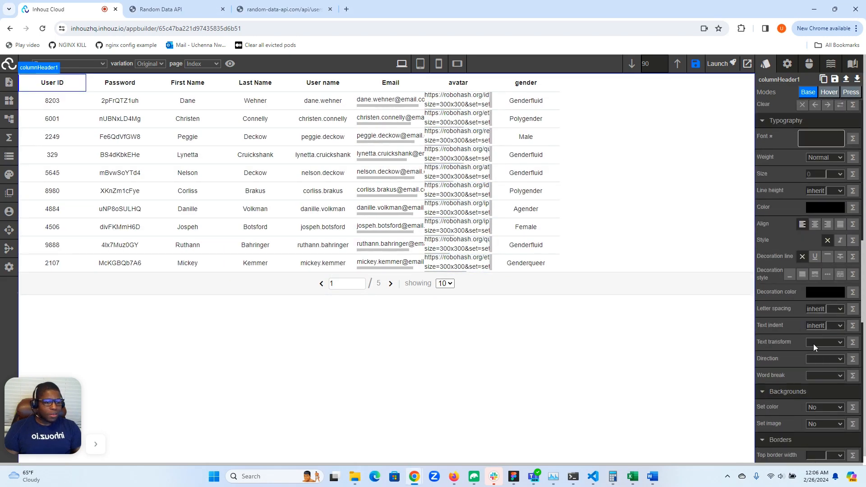
pyautogui.scroll(7, 813, 342)
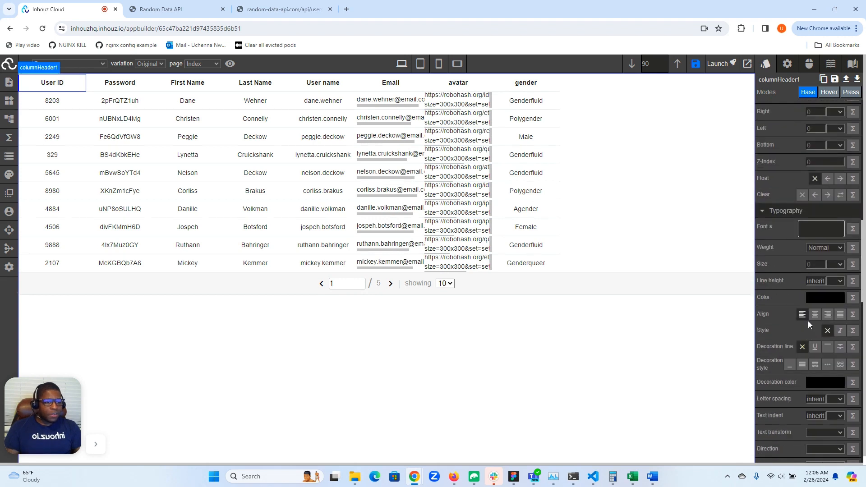
pyautogui.scroll(2, 808, 321)
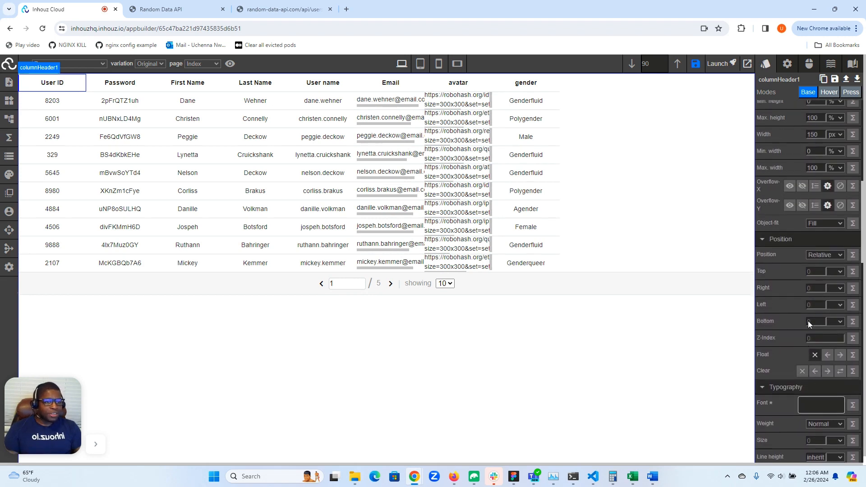
pyautogui.doubleClick(819, 184)
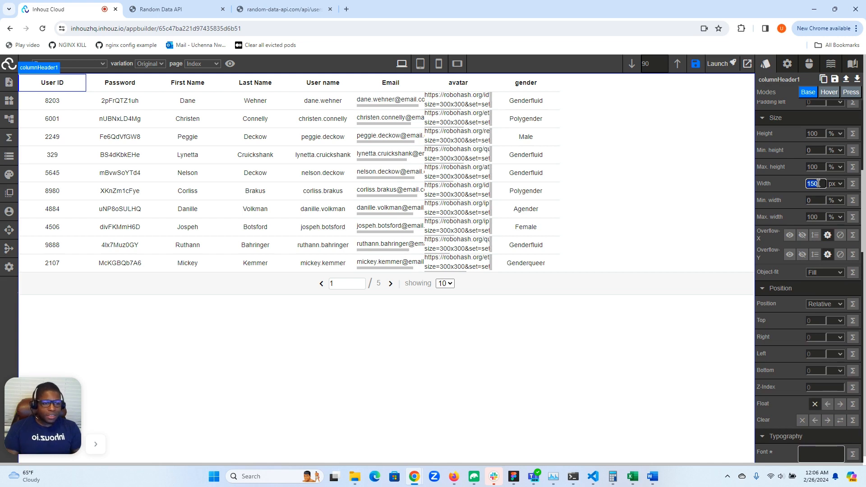
pyautogui.write('12')
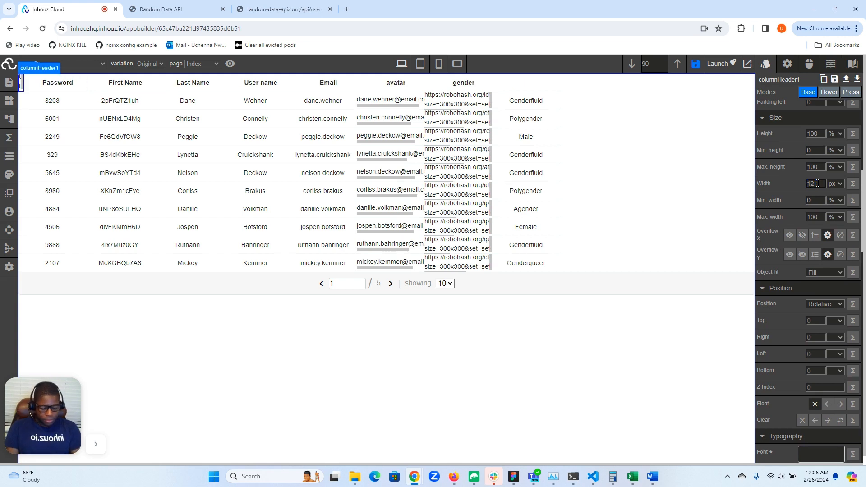
pyautogui.write('.5')
pyautogui.click(836, 184)
pyautogui.click(833, 210)
# Step: Set the width of the Password column's header cell to 12.5%
pyautogui.click(150, 81)
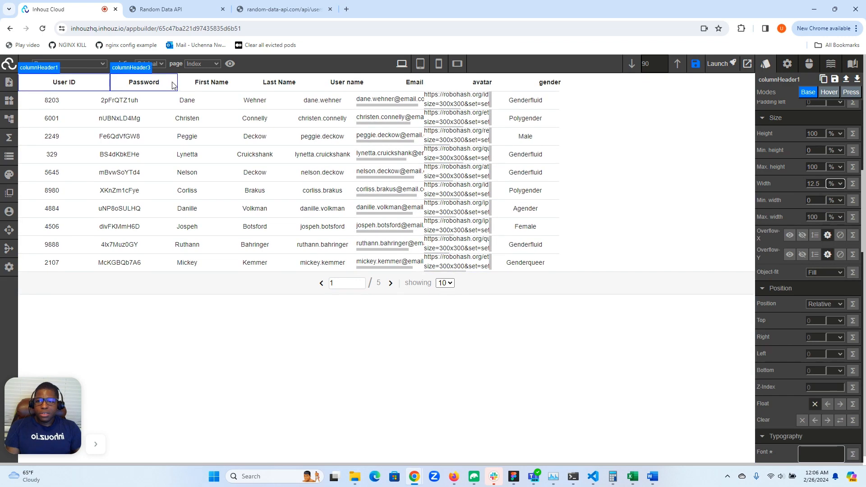
pyautogui.doubleClick(814, 184)
pyautogui.write('12.5')
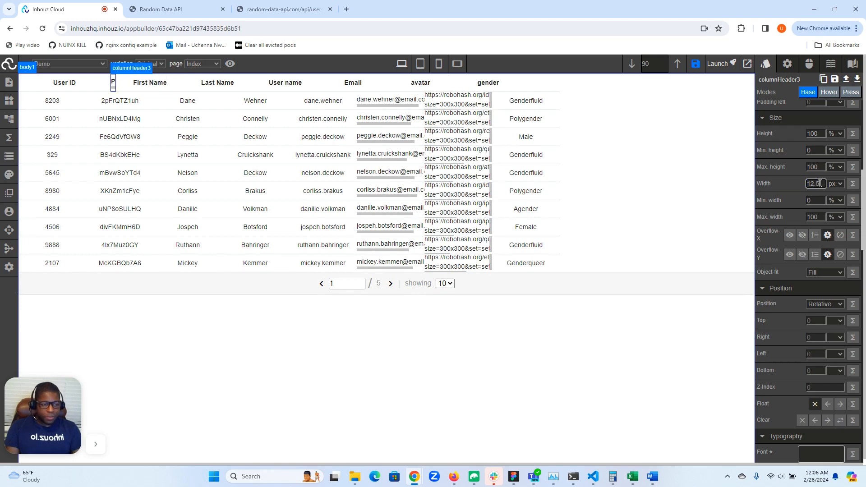
pyautogui.click(834, 189)
pyautogui.click(834, 208)
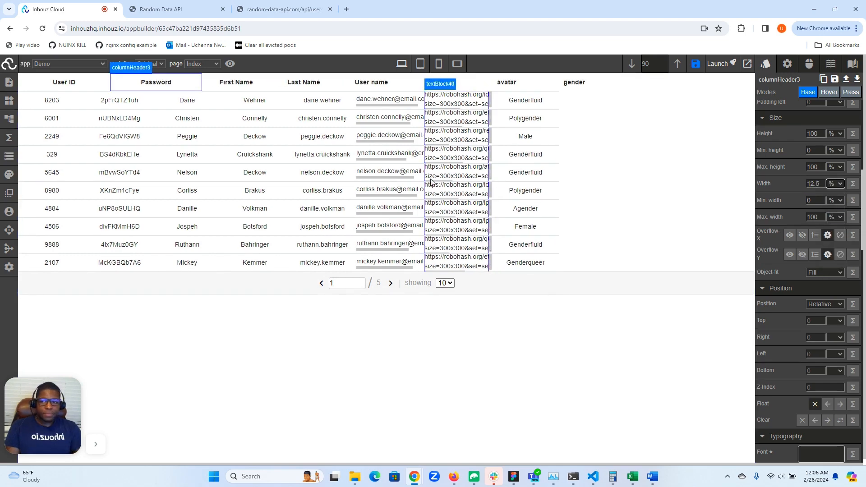
# Step: Change the First Name column header cell's width to 12.5%
pyautogui.click(268, 87)
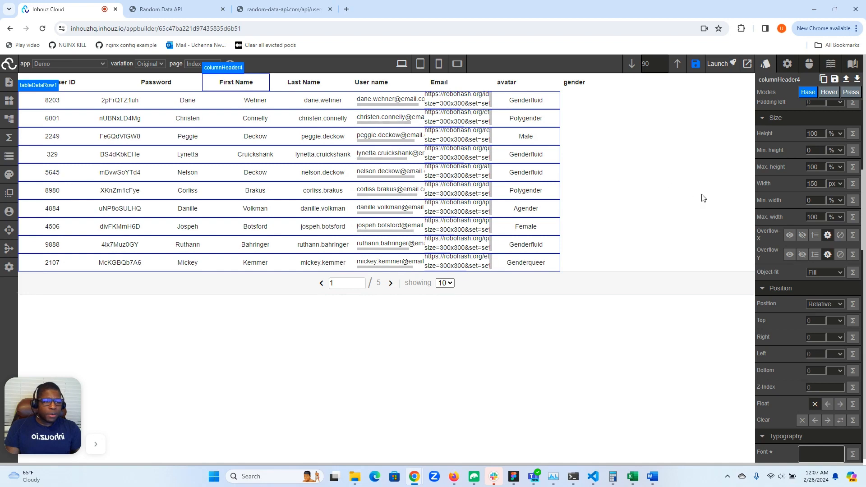
pyautogui.click(814, 185)
pyautogui.write('12.5')
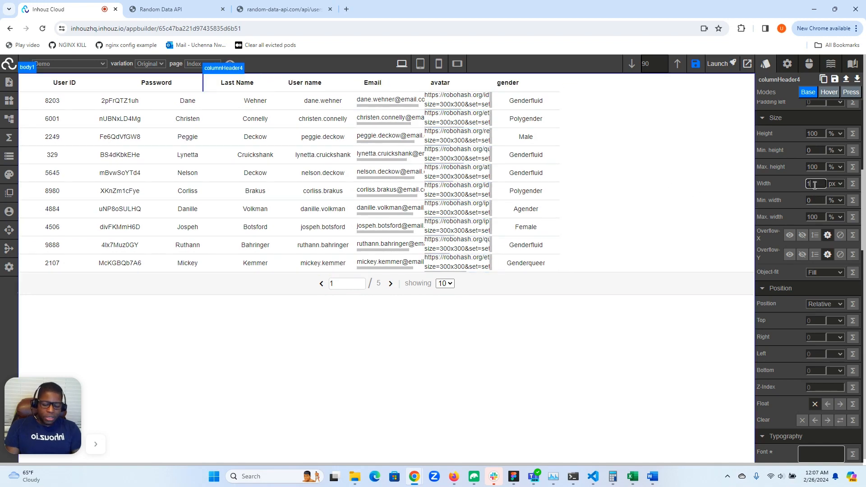
pyautogui.click(835, 183)
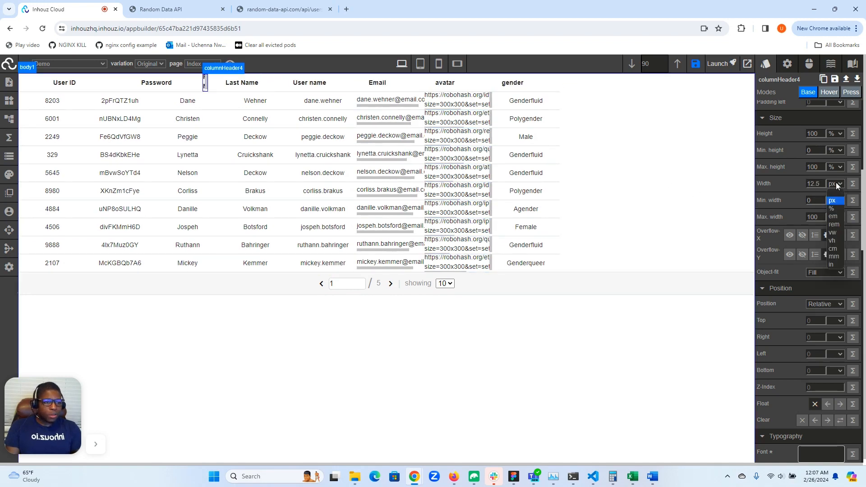
pyautogui.click(836, 209)
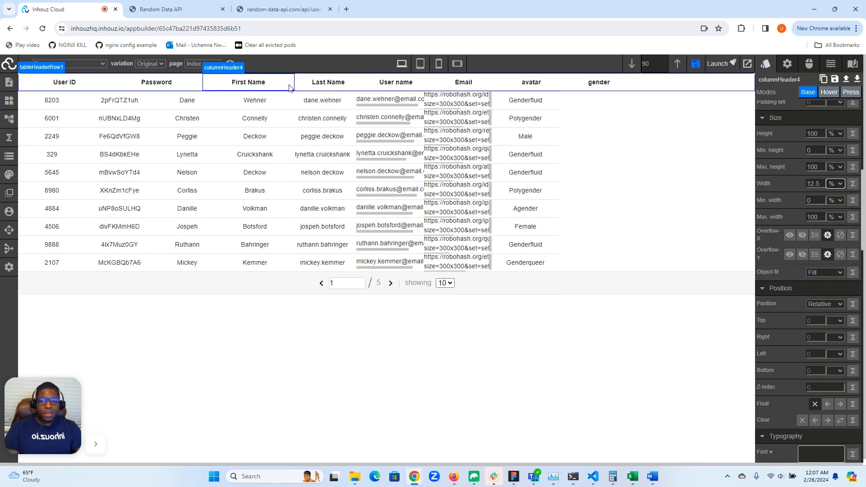
# Step: Give the Last Name column's header cell a width of 12.5%
pyautogui.click(353, 84)
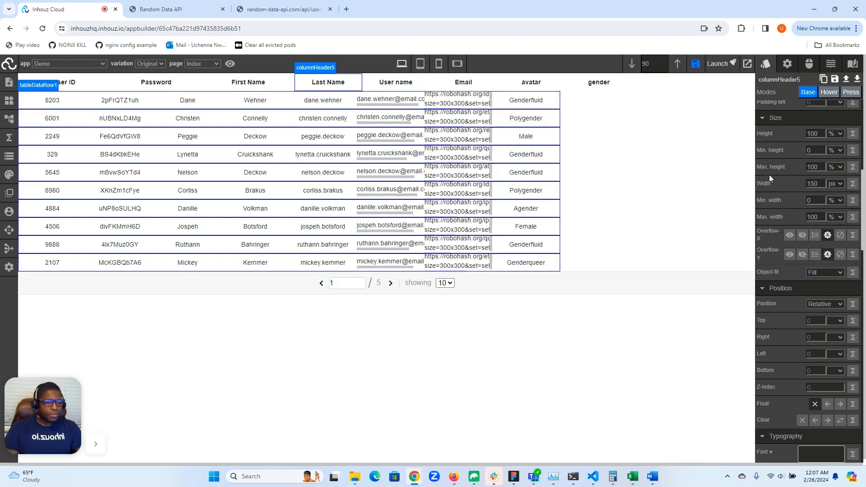
pyautogui.doubleClick(819, 183)
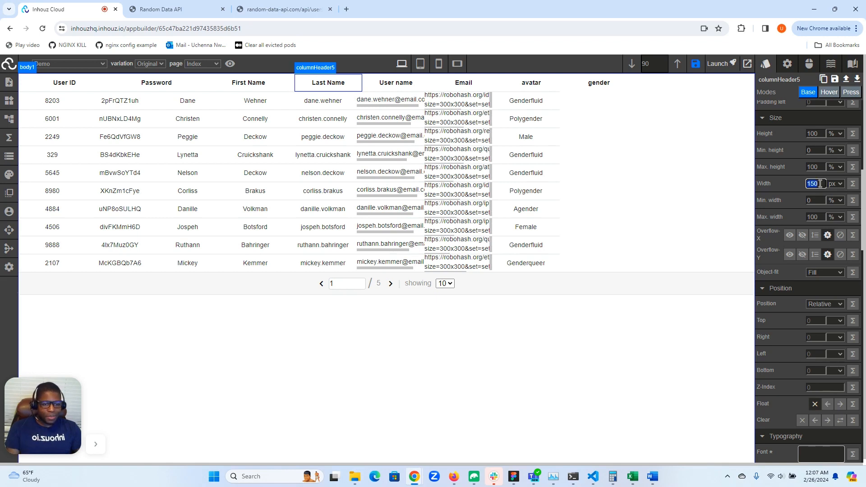
pyautogui.write('12.5')
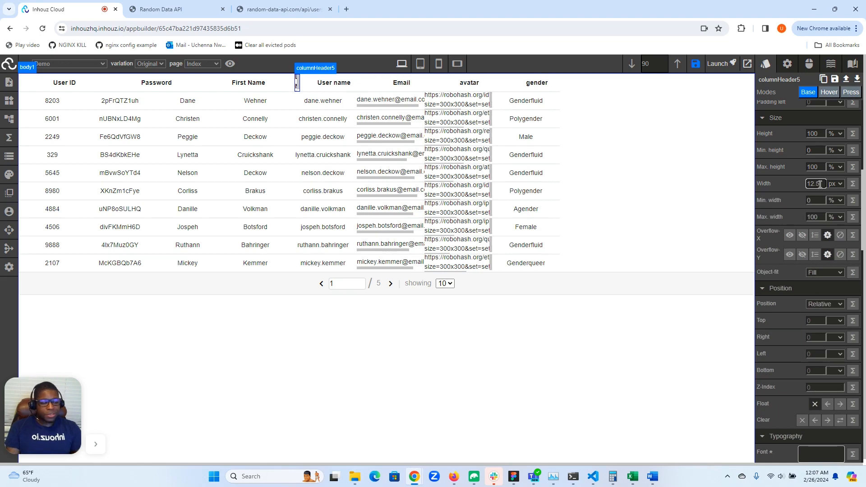
pyautogui.click(839, 184)
pyautogui.click(837, 209)
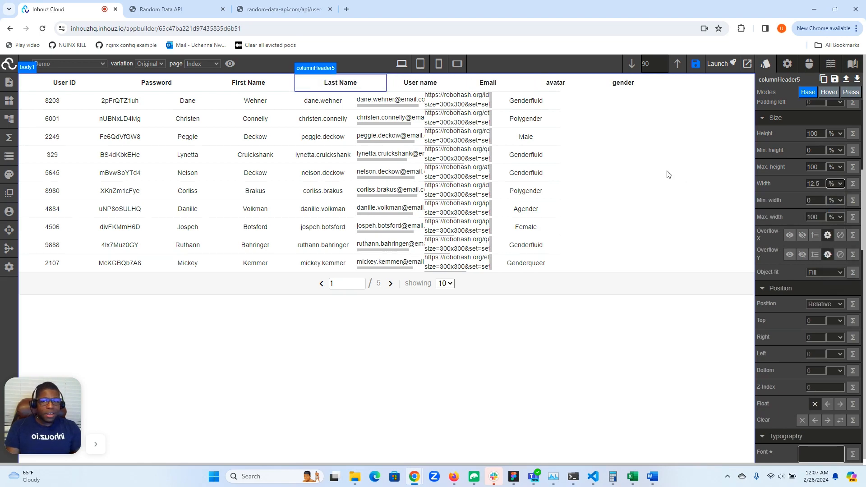
# Step: Set the User name column header cell's width to 12.5%
pyautogui.click(449, 87)
pyautogui.click(814, 184)
pyautogui.write('12')
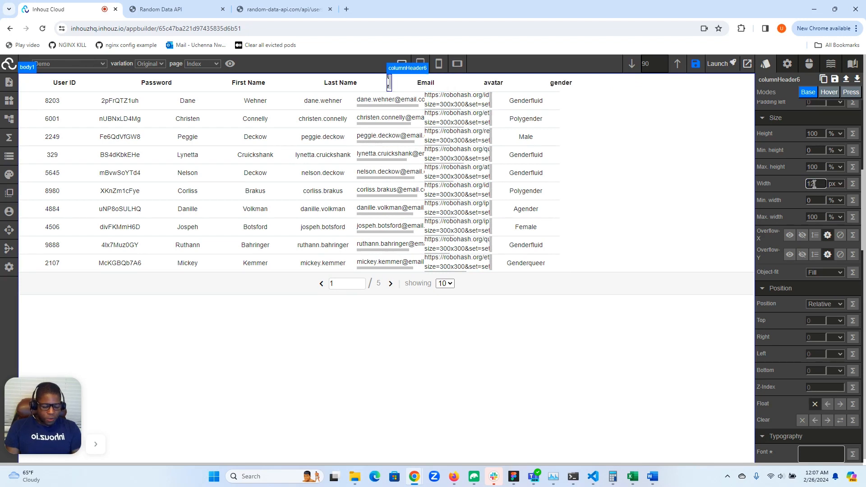
pyautogui.write('5')
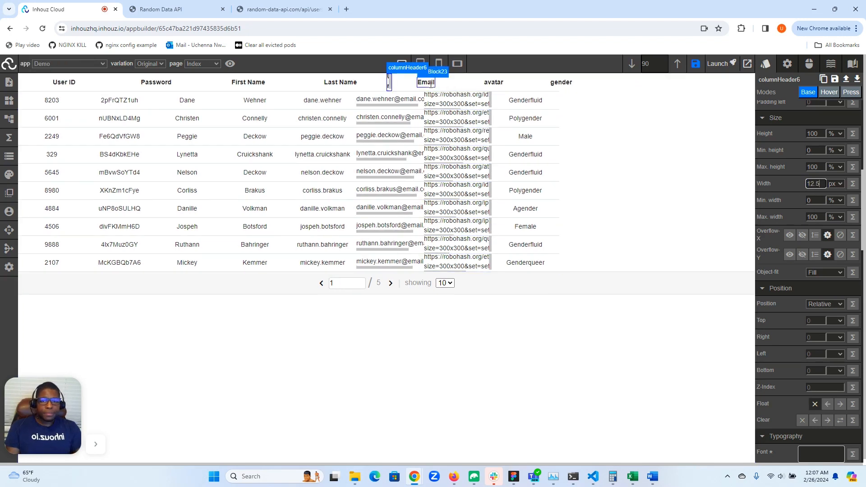
pyautogui.click(835, 184)
pyautogui.click(834, 207)
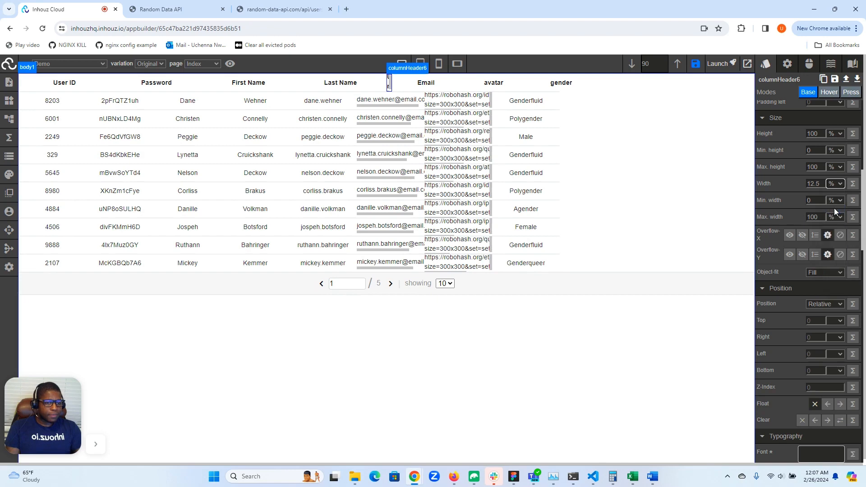
# Step: Set the width of the Email column's header cell to 12.5%
pyautogui.click(545, 82)
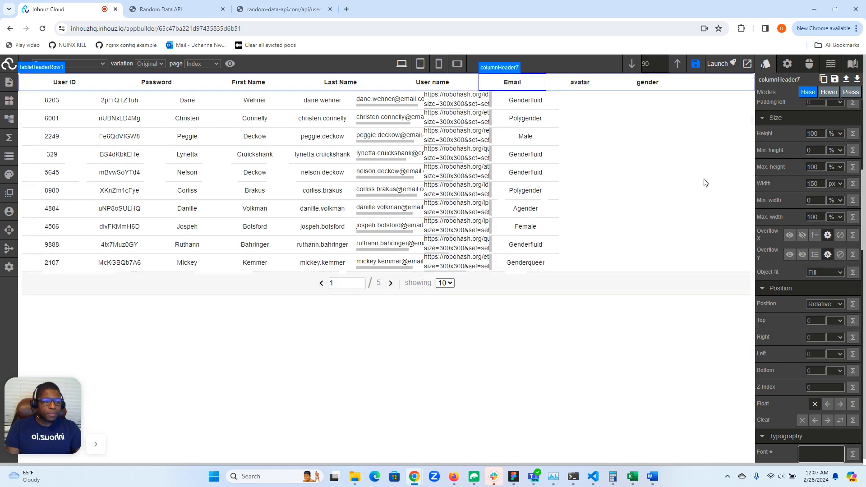
pyautogui.doubleClick(817, 184)
pyautogui.write('12')
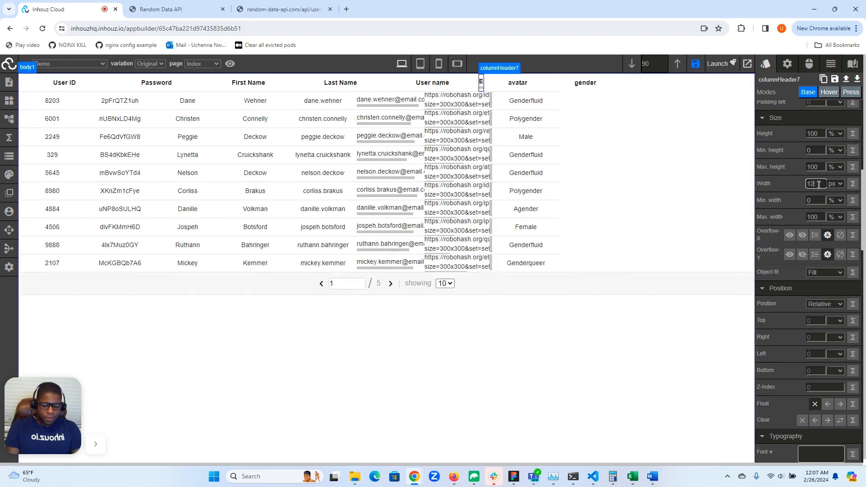
pyautogui.write('.5')
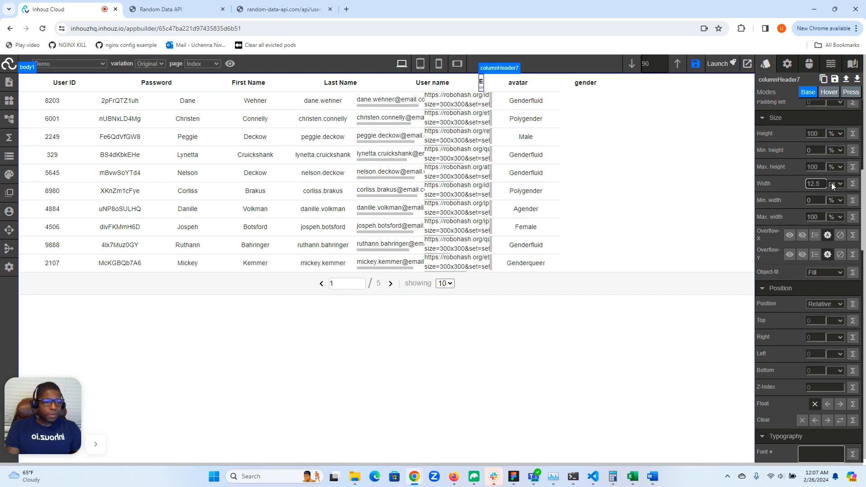
pyautogui.click(831, 183)
pyautogui.click(832, 209)
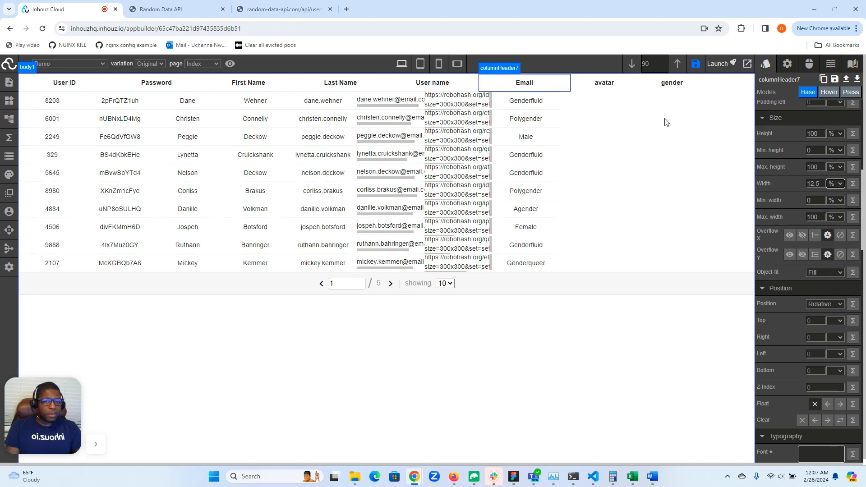
# Step: Change the avatar column header cell's width to 12.5%
pyautogui.click(628, 84)
pyautogui.doubleClick(820, 183)
pyautogui.write('12.5')
pyautogui.click(836, 183)
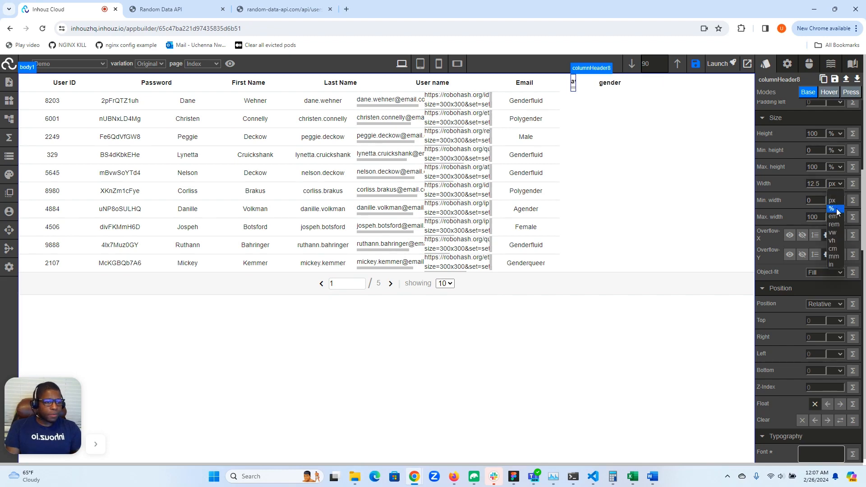
pyautogui.click(832, 209)
# Step: Give the gender column's header cell a width of 12.5%, and save and reload the app
pyautogui.click(696, 83)
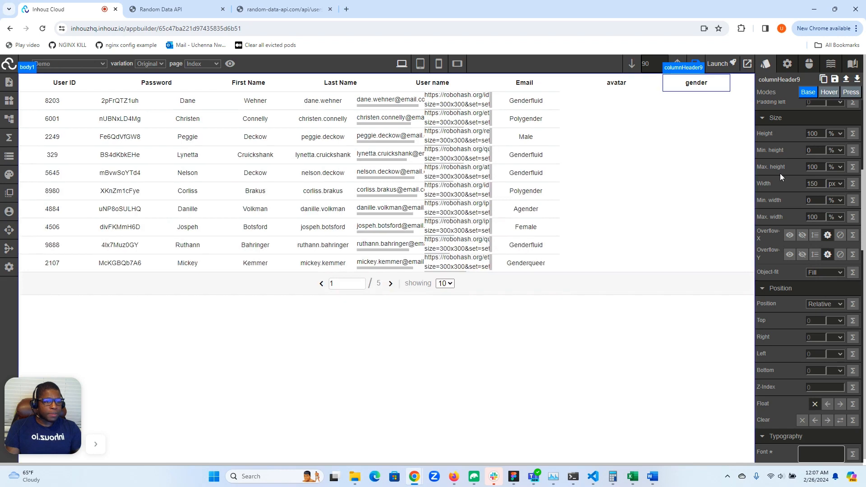
pyautogui.doubleClick(815, 183)
pyautogui.write('12')
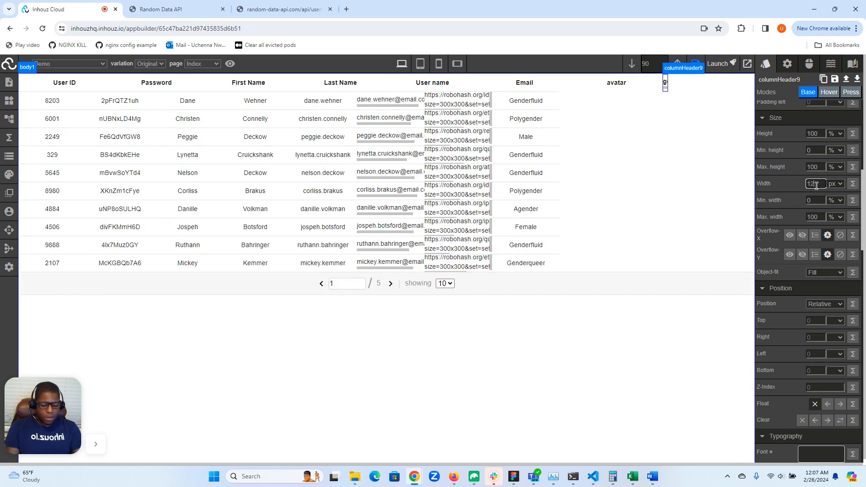
pyautogui.write('.5')
pyautogui.click(838, 184)
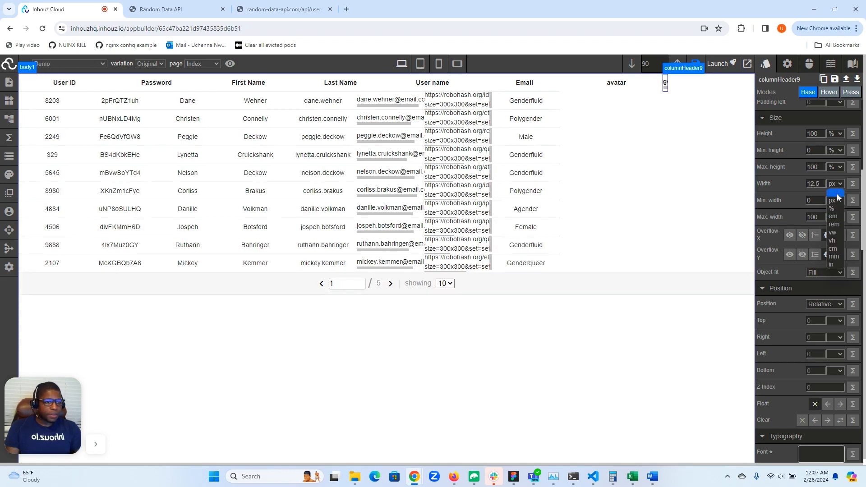
pyautogui.click(832, 209)
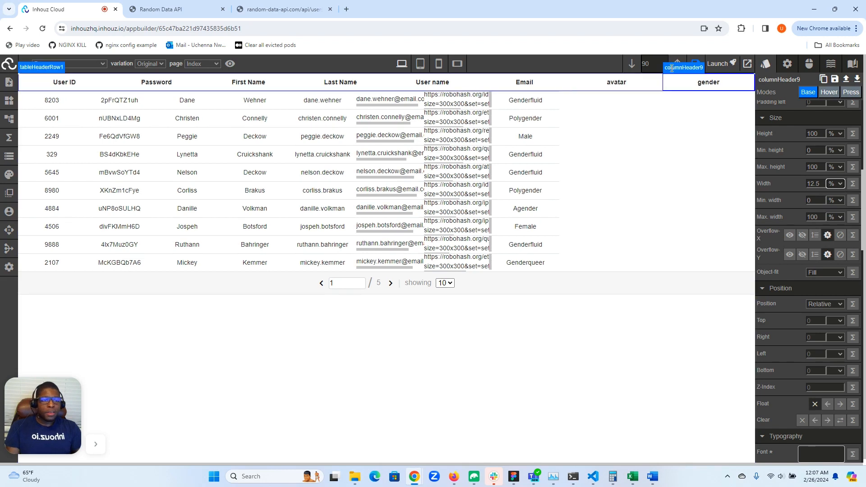
pyautogui.click(697, 62)
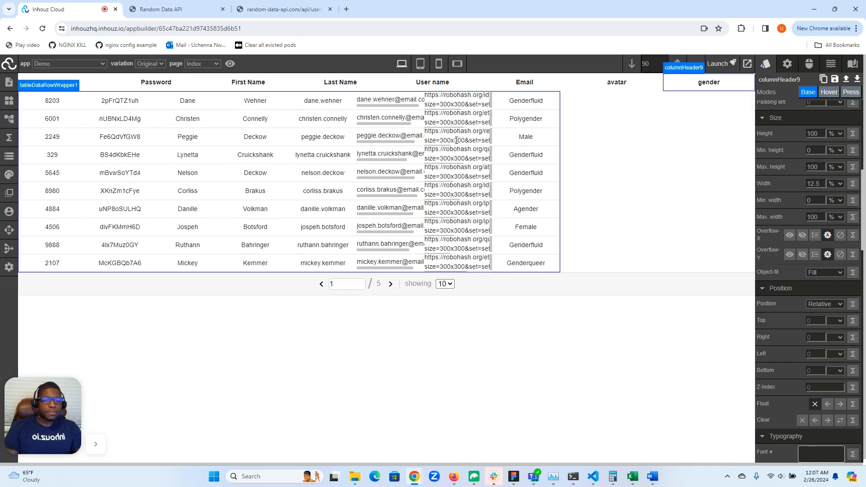
pyautogui.click(42, 30)
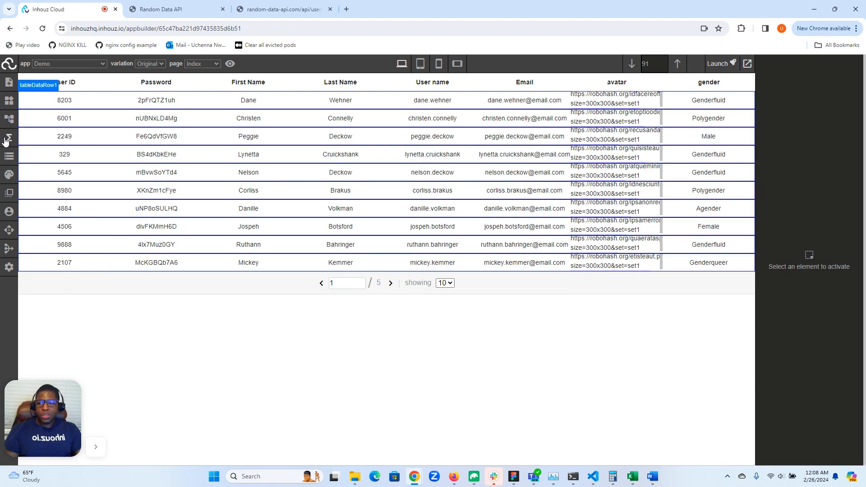
# Step: Set the width of the whole table, table1, to 80%
pyautogui.click(8, 162)
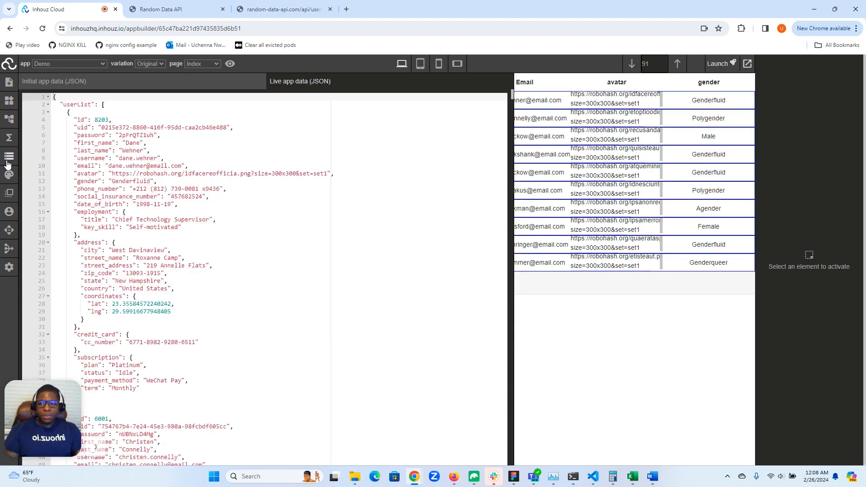
pyautogui.click(8, 121)
pyautogui.click(40, 105)
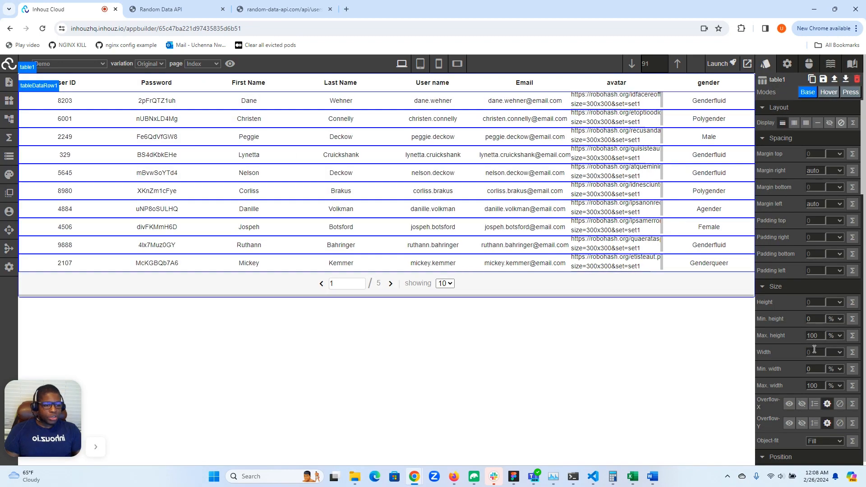
pyautogui.click(814, 353)
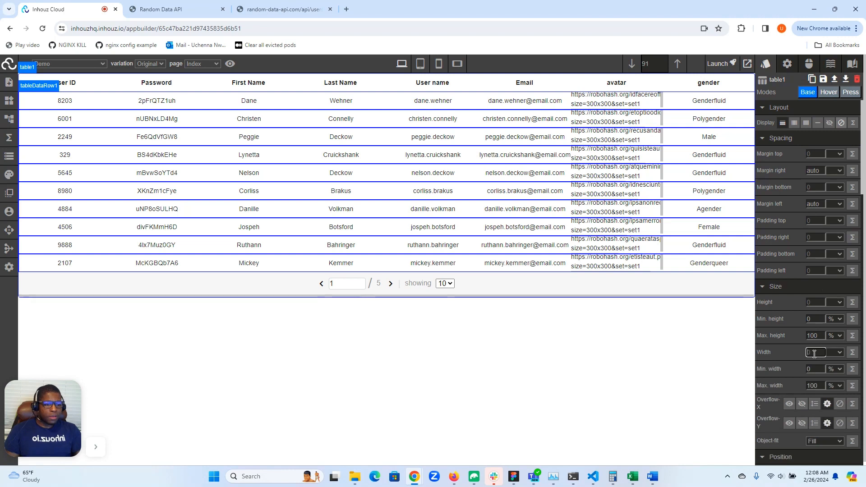
pyautogui.write('80')
pyautogui.click(841, 351)
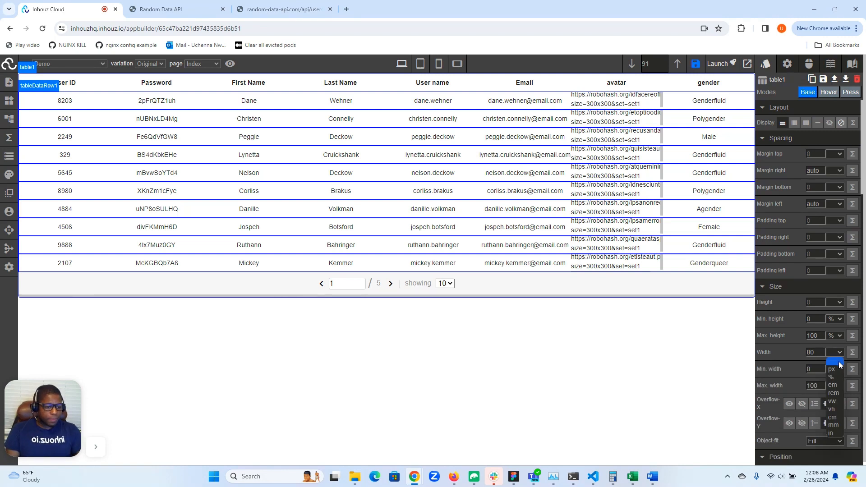
pyautogui.click(834, 378)
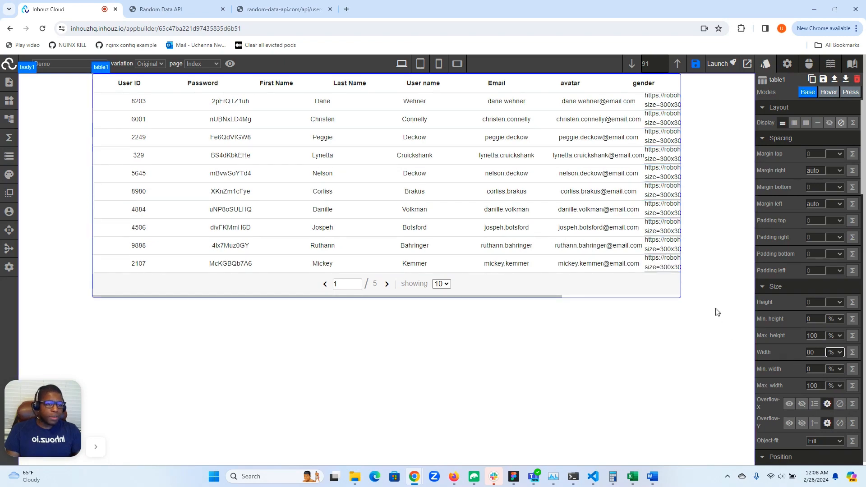
# Step: Add a 30 px top margin to table1, and save and reload the app
pyautogui.click(819, 154)
pyautogui.write('30')
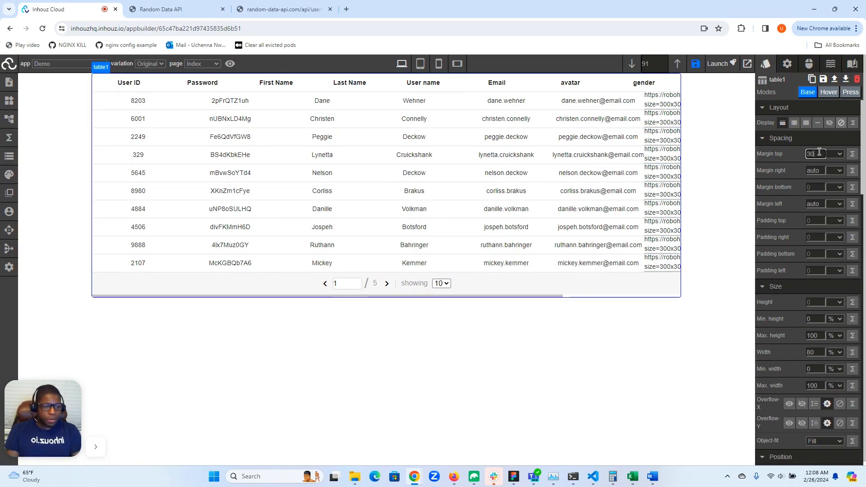
pyautogui.press('Tab')
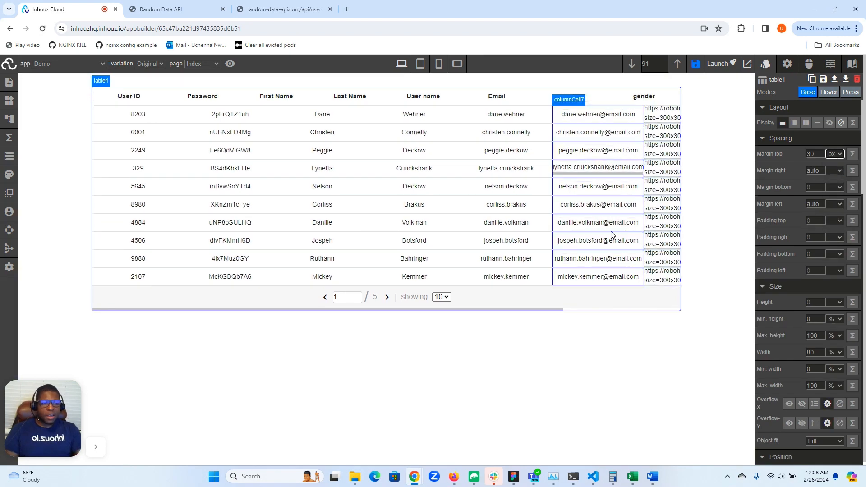
pyautogui.click(696, 64)
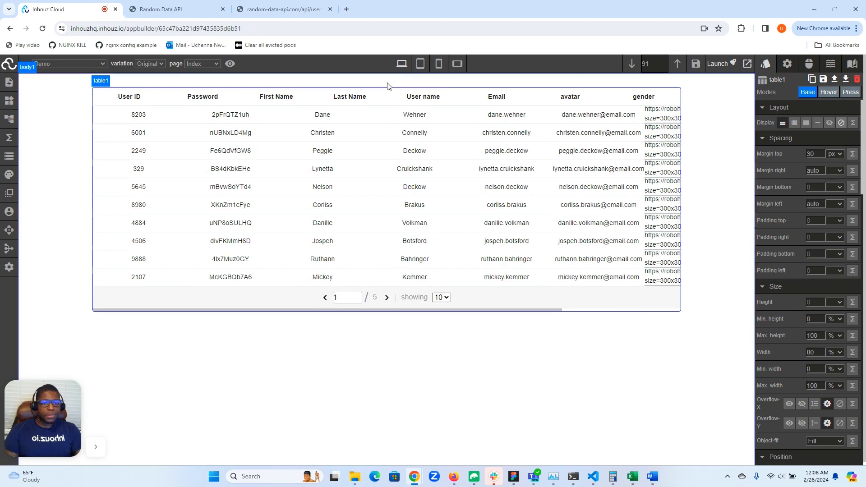
pyautogui.click(42, 28)
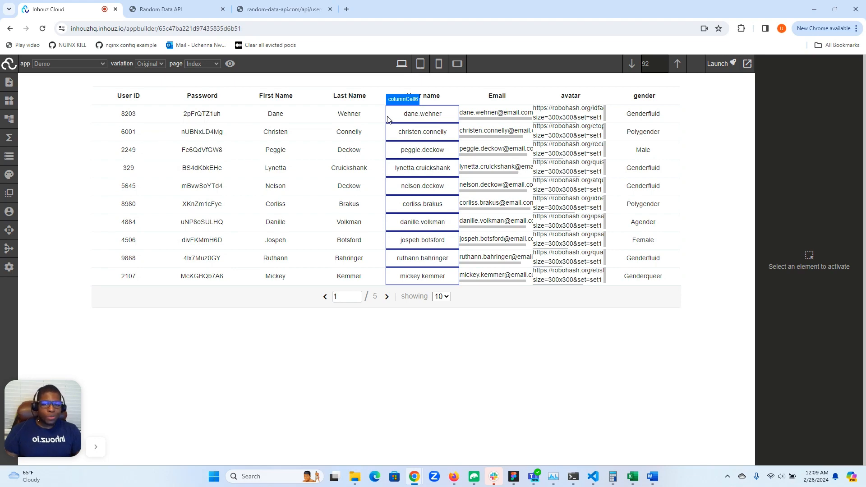
# Step: Move the avatar column to the first place in table1's column order, ahead of ID
pyautogui.click(8, 119)
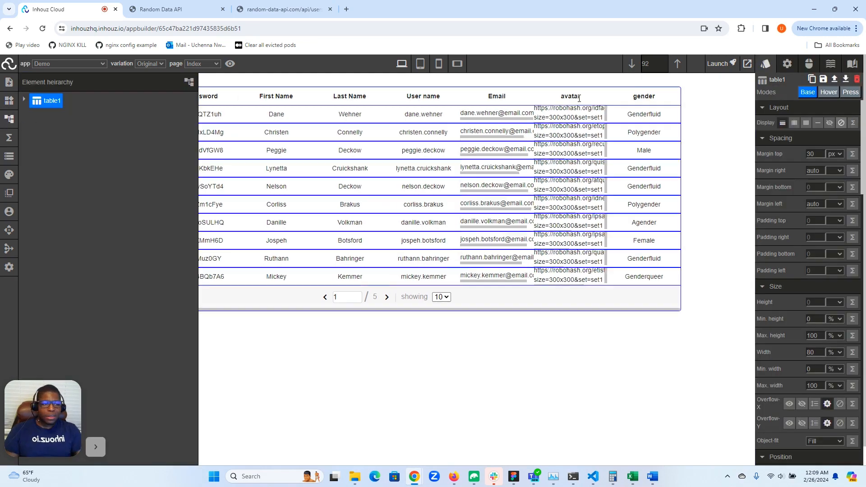
pyautogui.click(787, 64)
pyautogui.scroll(-2, 802, 234)
pyautogui.scroll(-5, 804, 246)
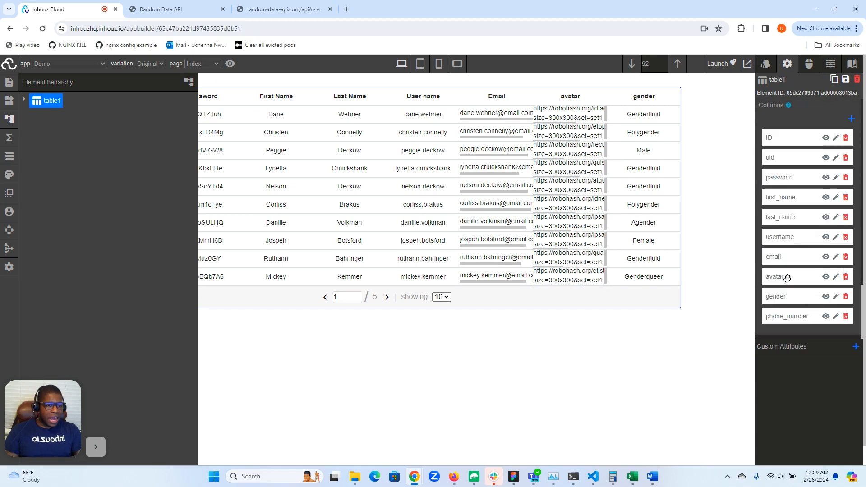
pyautogui.moveTo(787, 277); pyautogui.dragTo(775, 137)
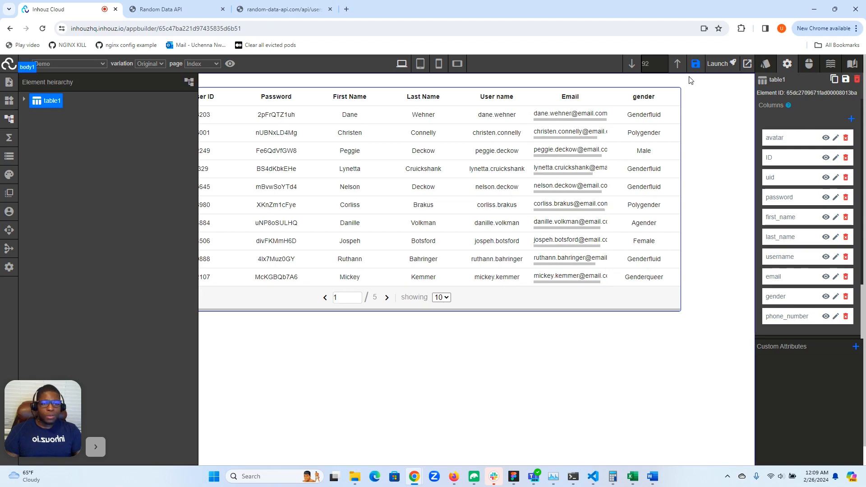
pyautogui.click(8, 119)
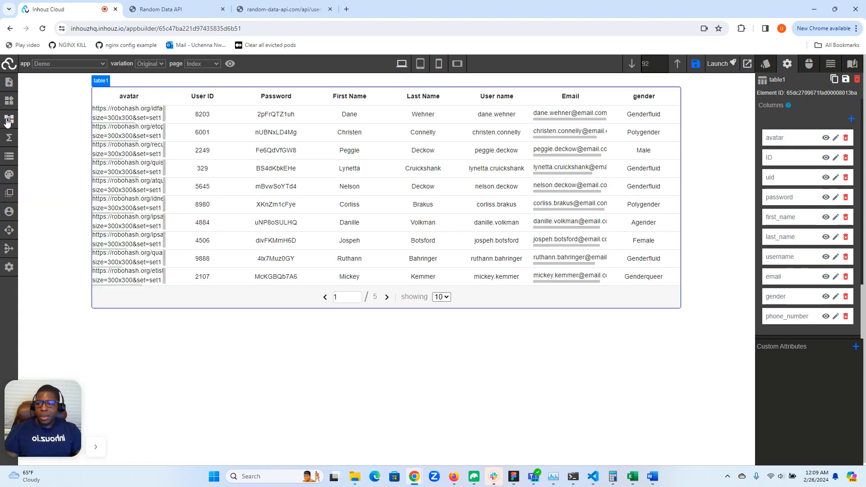
# Step: Set the height of the table's data rows, tableDataRow1 inside tableDataRowWrapper1, to 60 px
pyautogui.click(9, 119)
pyautogui.click(24, 101)
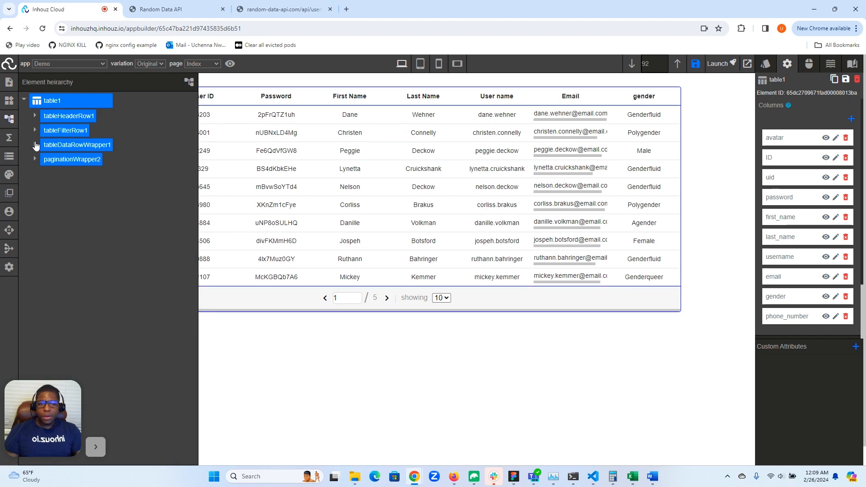
pyautogui.click(34, 145)
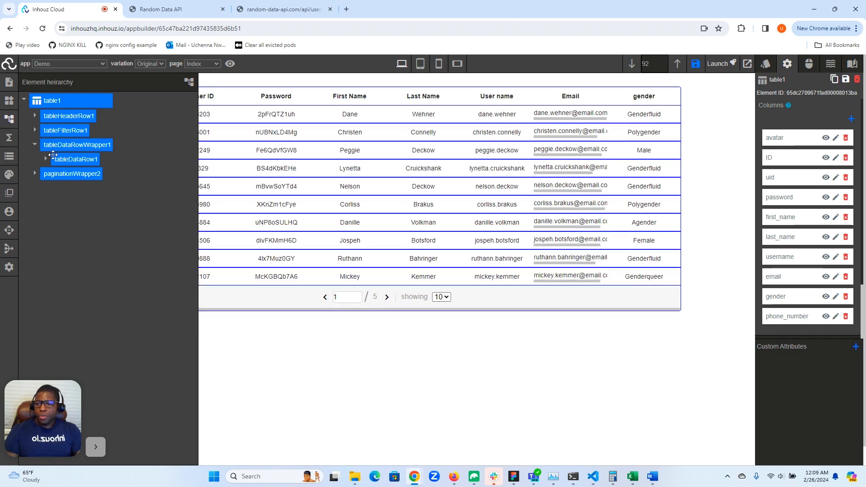
pyautogui.click(68, 145)
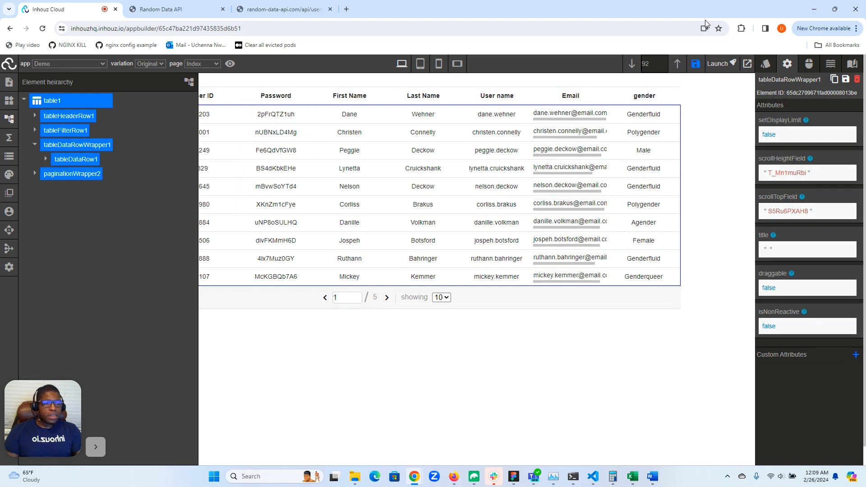
pyautogui.click(766, 63)
pyautogui.scroll(-2, 817, 235)
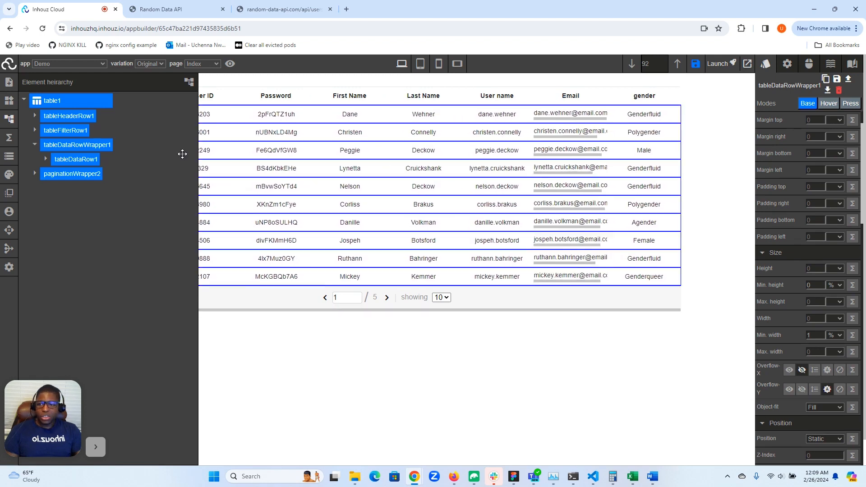
pyautogui.click(45, 160)
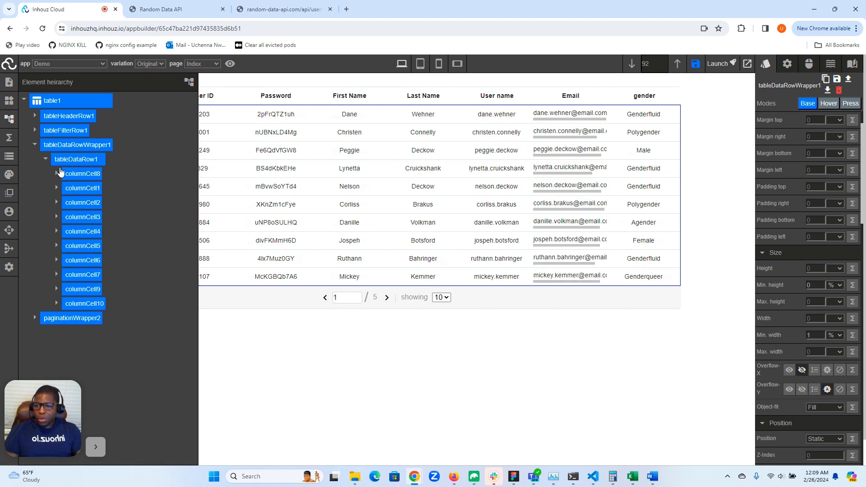
pyautogui.click(46, 159)
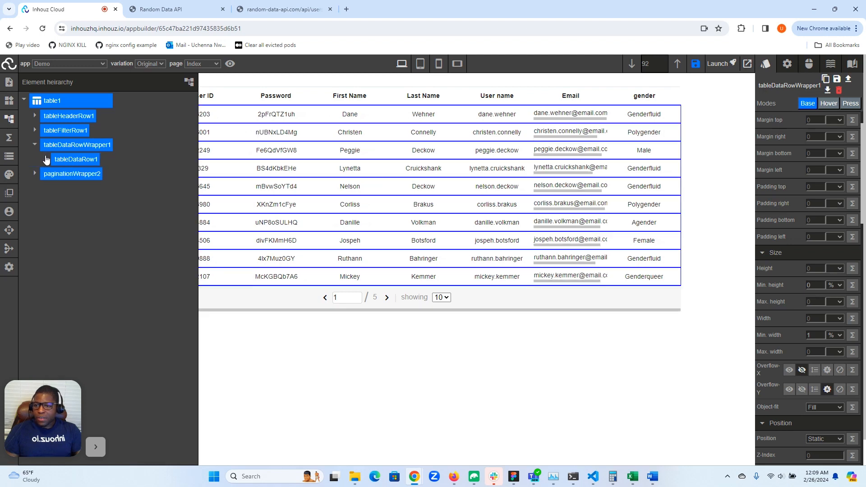
pyautogui.click(76, 159)
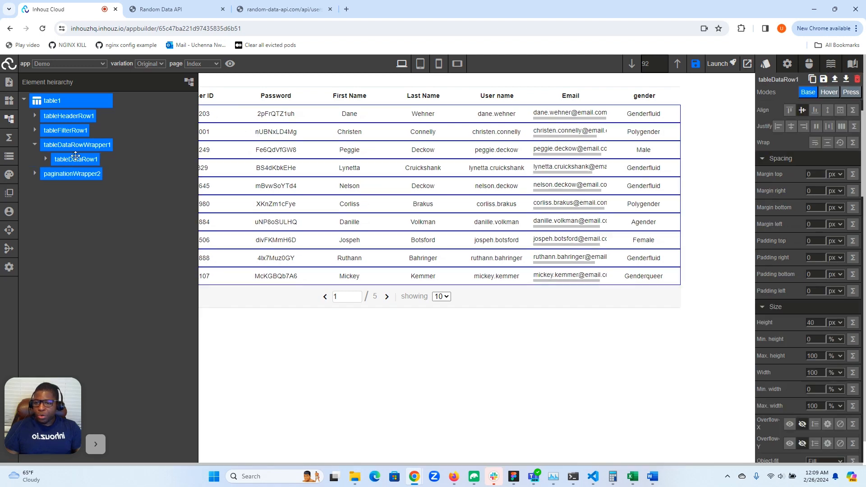
pyautogui.click(812, 322)
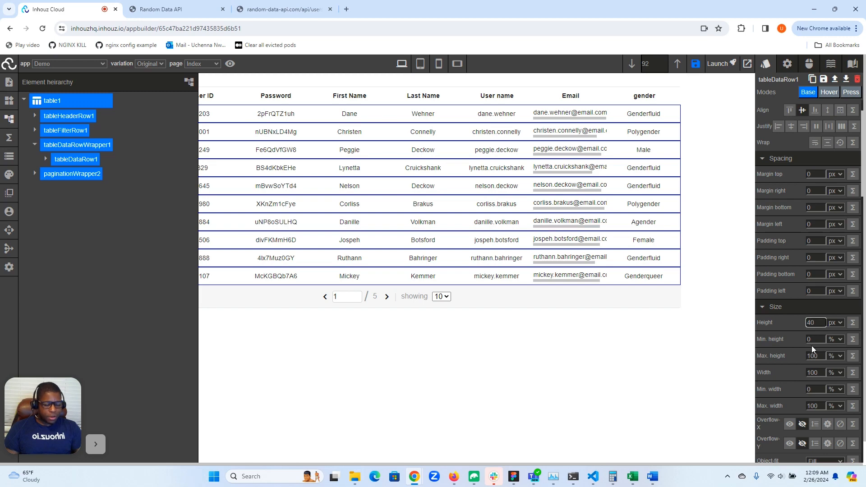
pyautogui.press('BackSpace')
pyautogui.write('6')
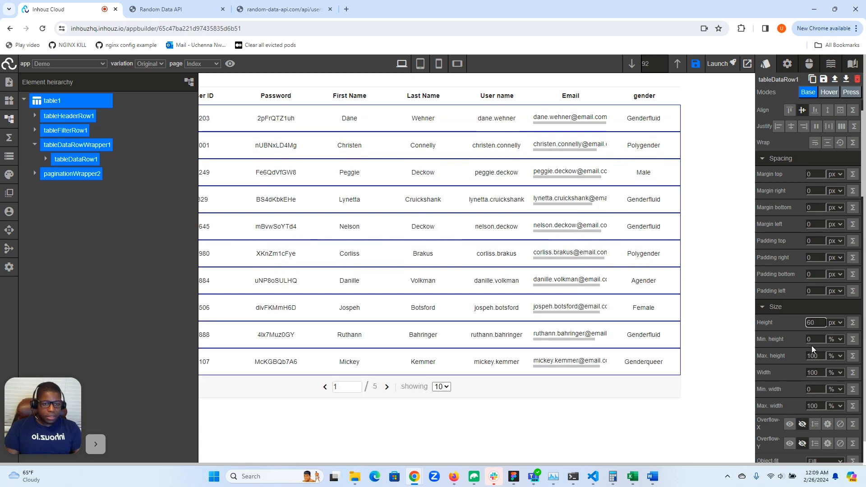
pyautogui.click(8, 122)
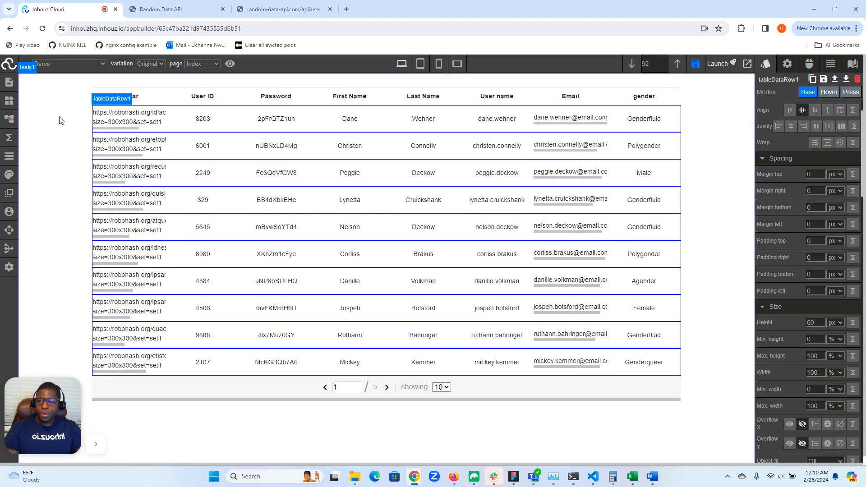
# Step: Delete the URL text block from the avatar column's cells and insert an Image element in its place
pyautogui.click(140, 120)
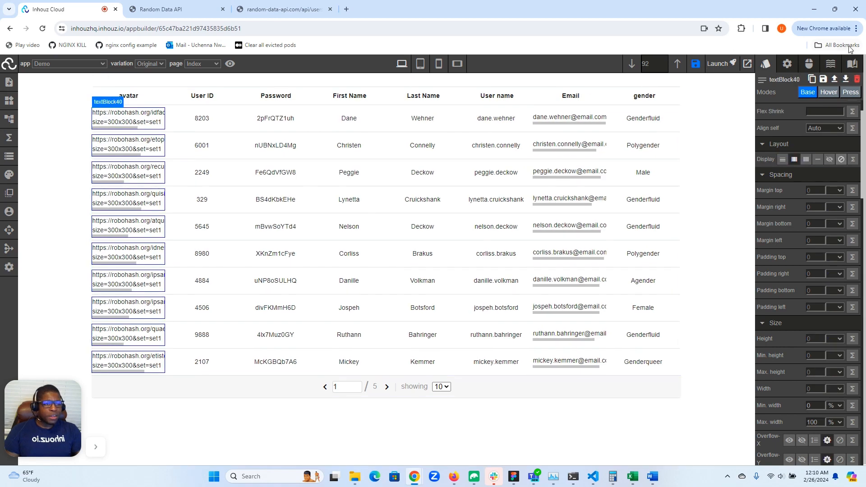
pyautogui.click(857, 80)
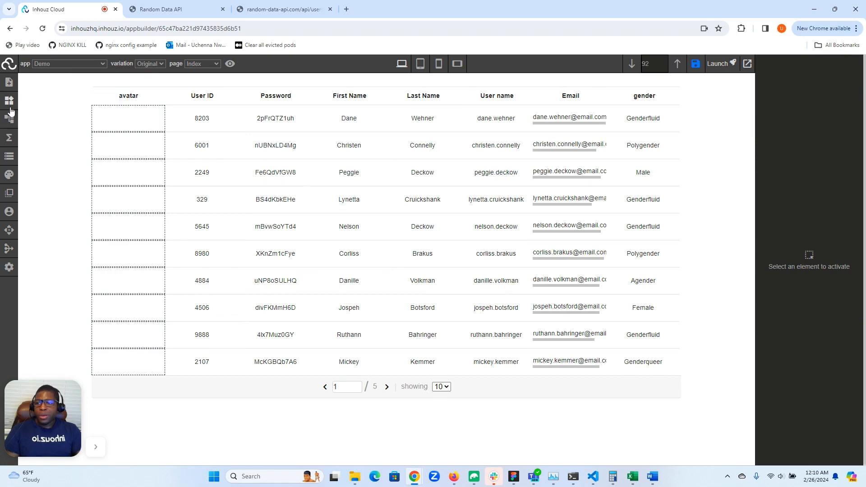
pyautogui.click(9, 108)
pyautogui.scroll(-3, 84, 245)
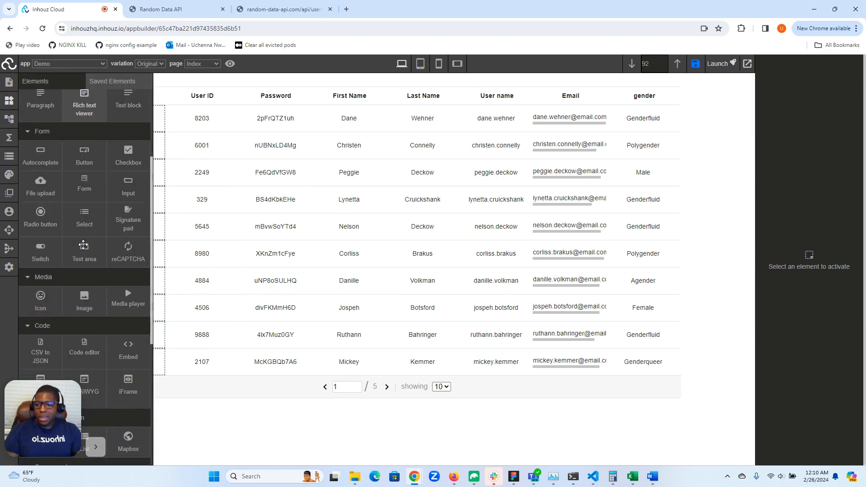
pyautogui.moveTo(84, 301); pyautogui.dragTo(123, 124)
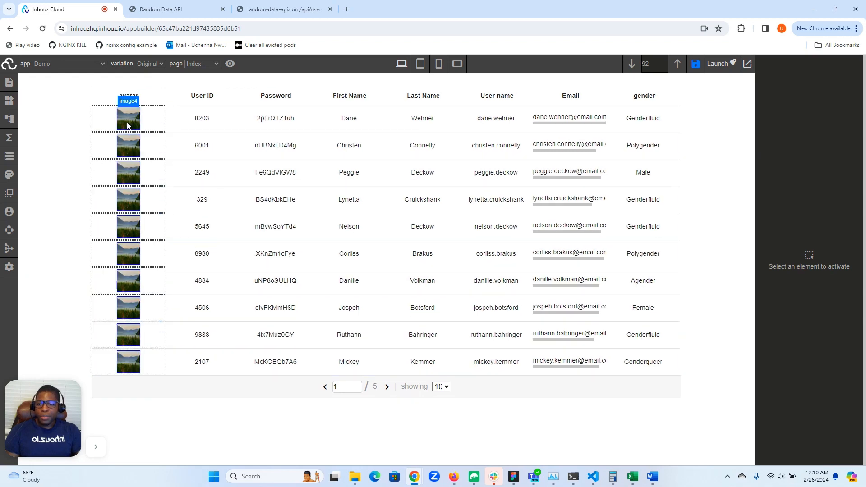
# Step: Select the new image in the avatar cells and switch its src attribute from a text value to a code value
pyautogui.click(130, 120)
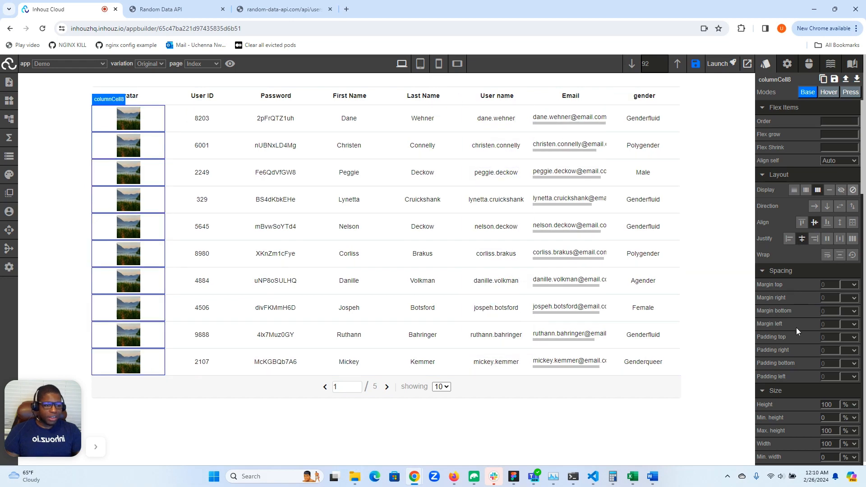
pyautogui.scroll(-4, 796, 325)
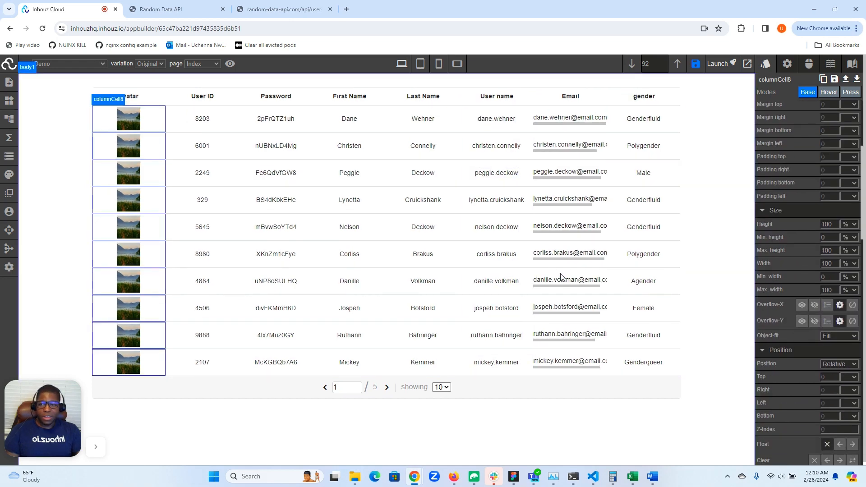
pyautogui.click(126, 121)
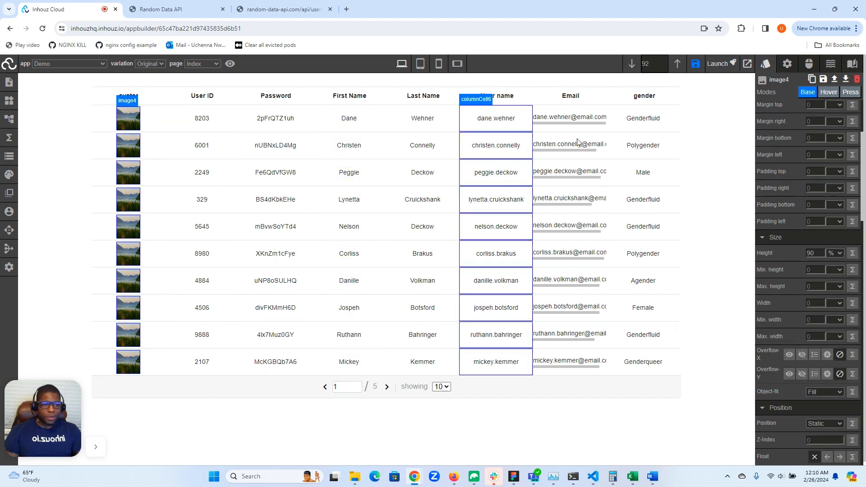
pyautogui.click(787, 65)
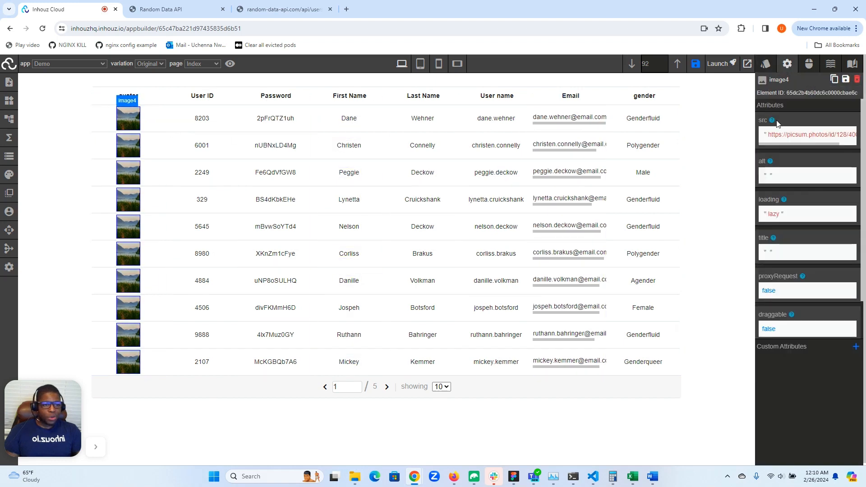
pyautogui.click(778, 137)
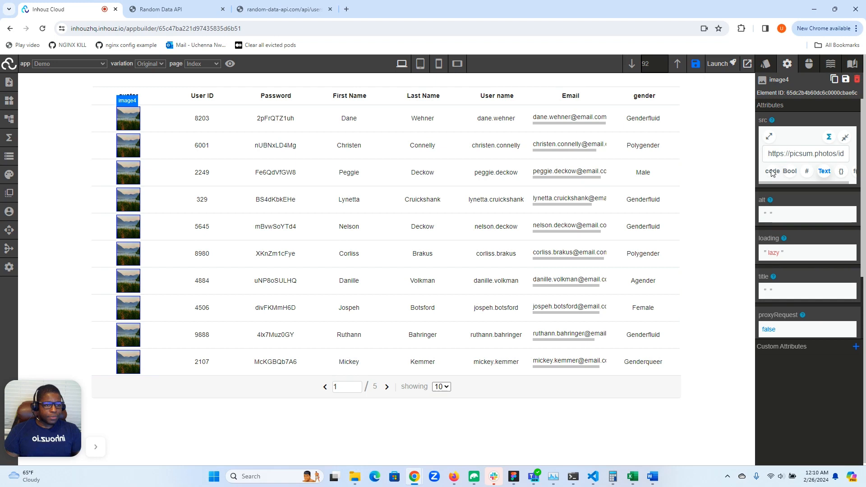
pyautogui.click(776, 172)
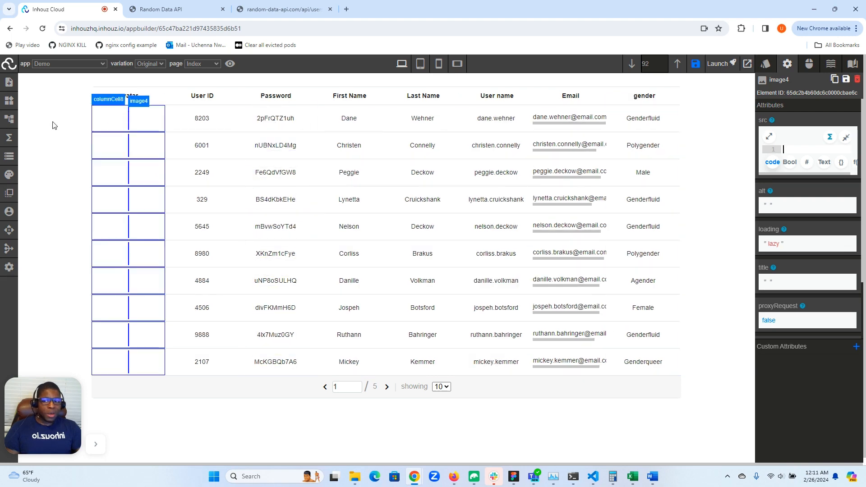
# Step: Look up the avatar field in the live app data and set the image's src code to PARAMETER.listItemData.avatar
pyautogui.click(7, 160)
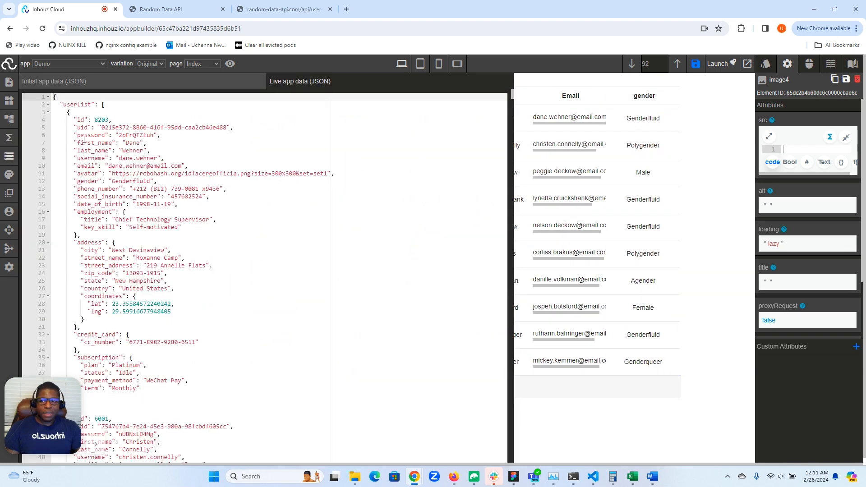
pyautogui.doubleClick(81, 173)
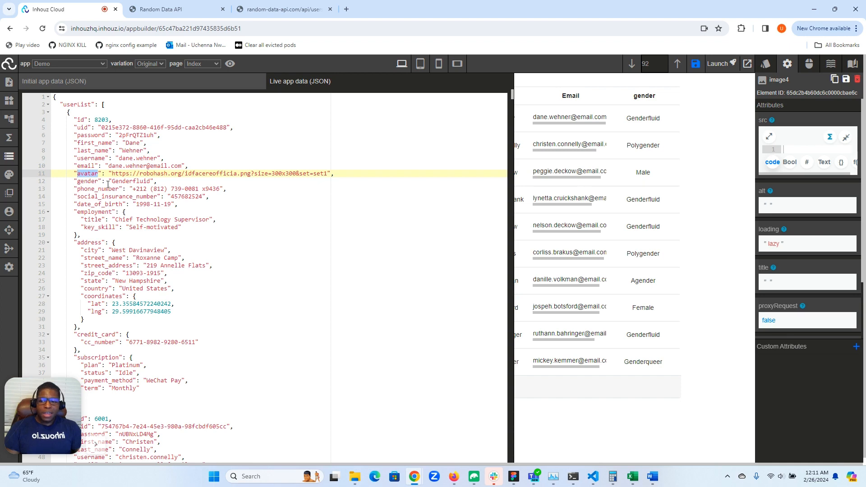
pyautogui.click(9, 157)
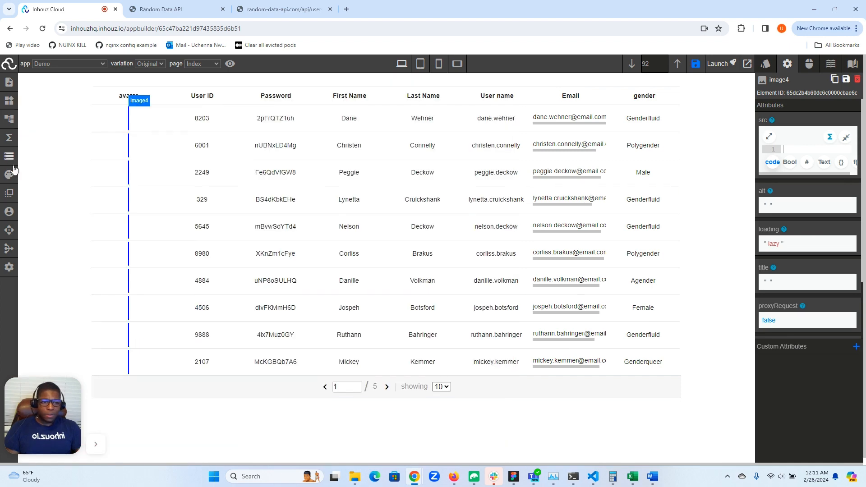
pyautogui.click(771, 137)
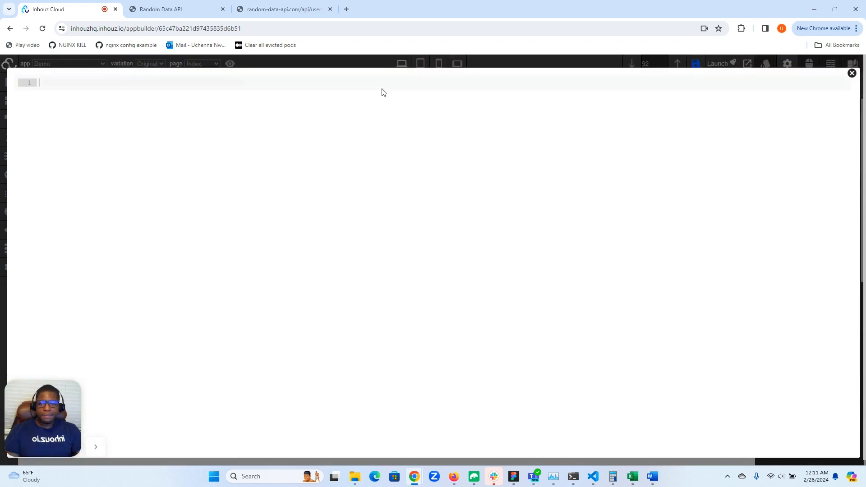
pyautogui.click(349, 98)
pyautogui.write('PARAMETER')
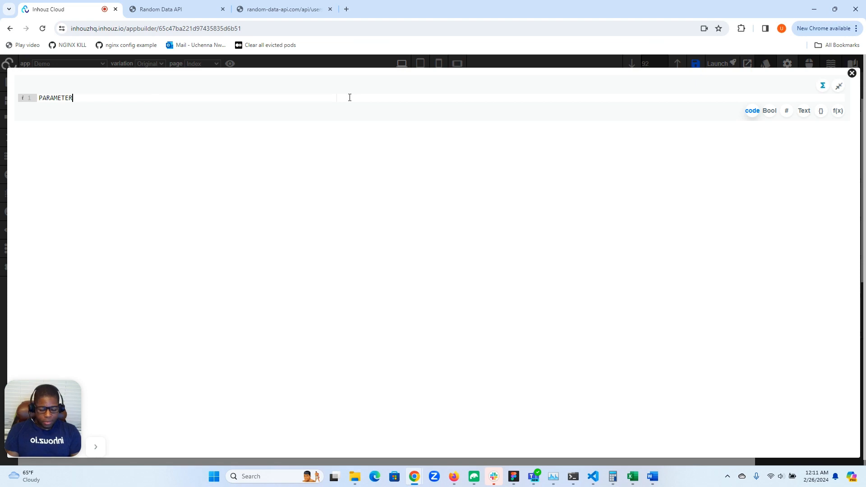
pyautogui.write('.listItemData.avatar')
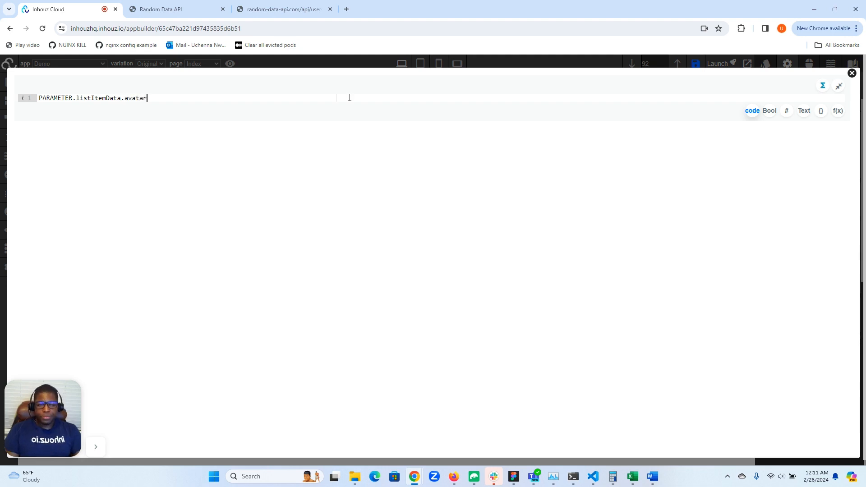
pyautogui.click(851, 73)
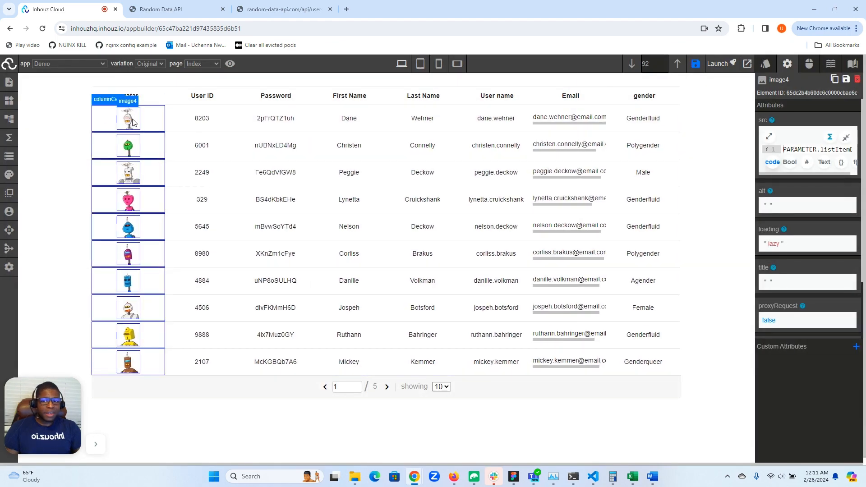
# Step: Review the dynamicText bindings of the User ID and Password cells and the system-generated parameters of the getListUserData function
pyautogui.click(202, 119)
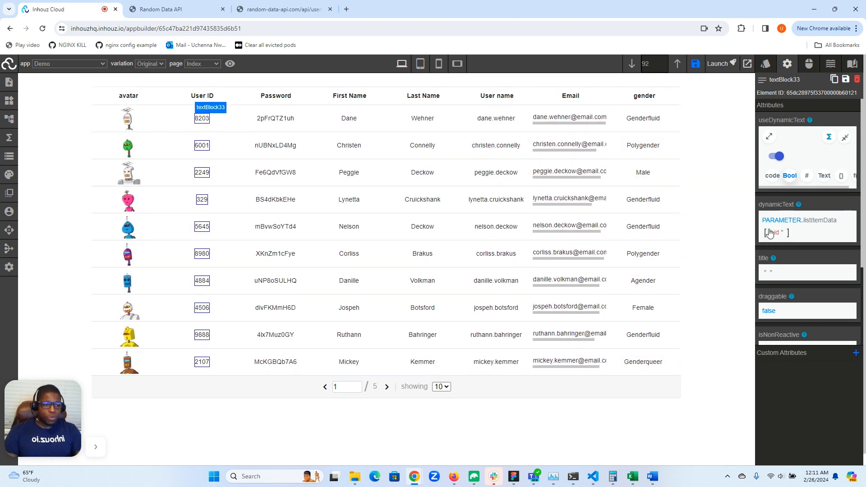
pyautogui.click(264, 117)
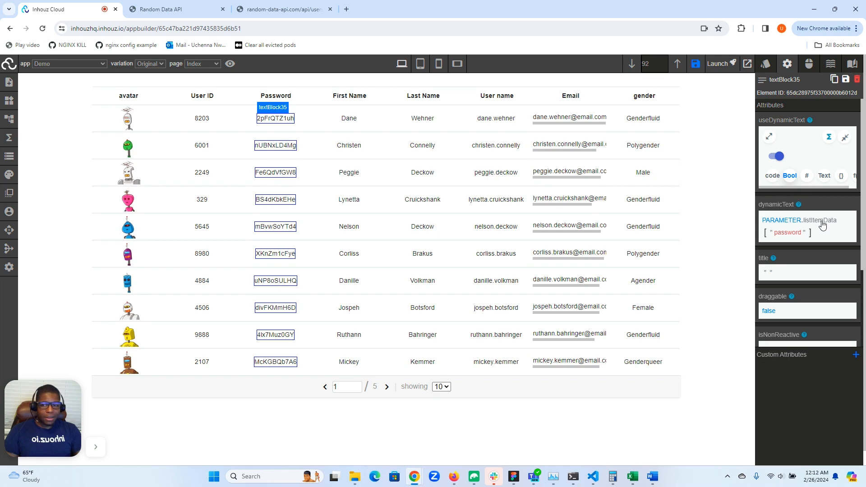
pyautogui.click(9, 139)
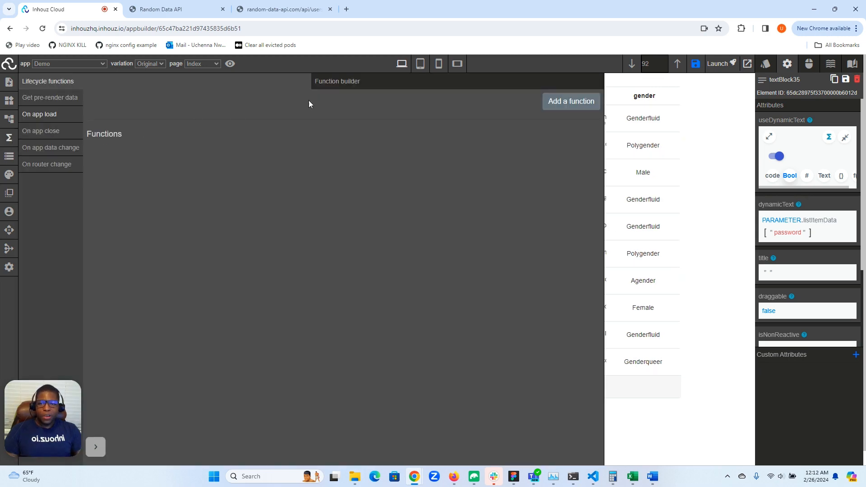
pyautogui.click(352, 85)
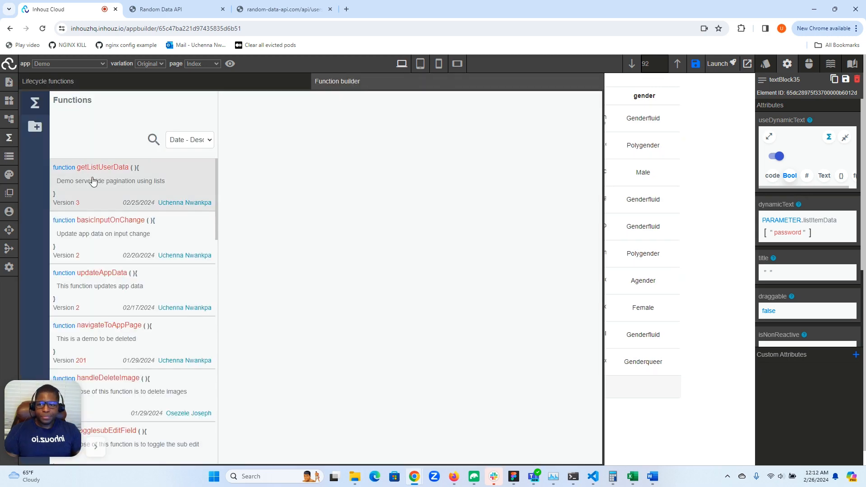
pyautogui.click(149, 187)
pyautogui.click(490, 128)
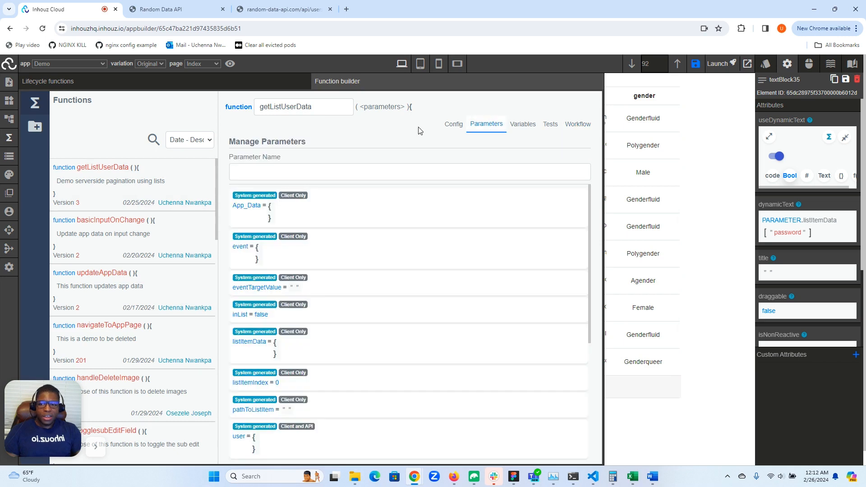
pyautogui.scroll(-3, 269, 261)
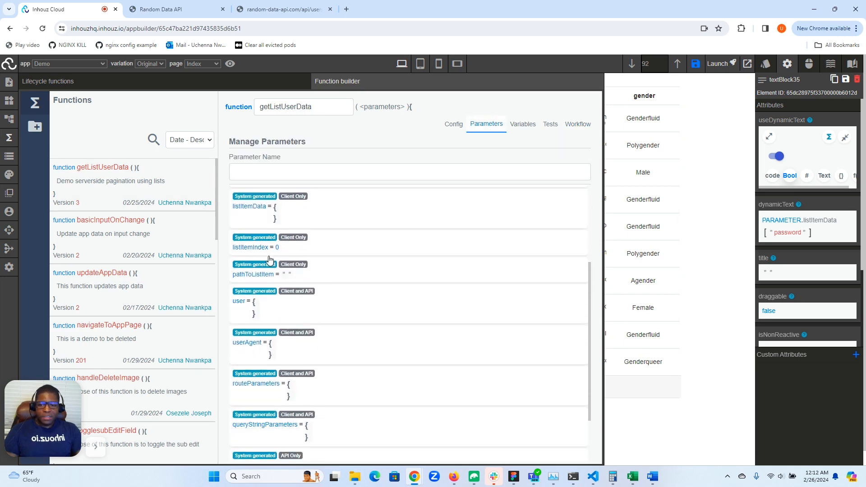
pyautogui.scroll(1, 270, 260)
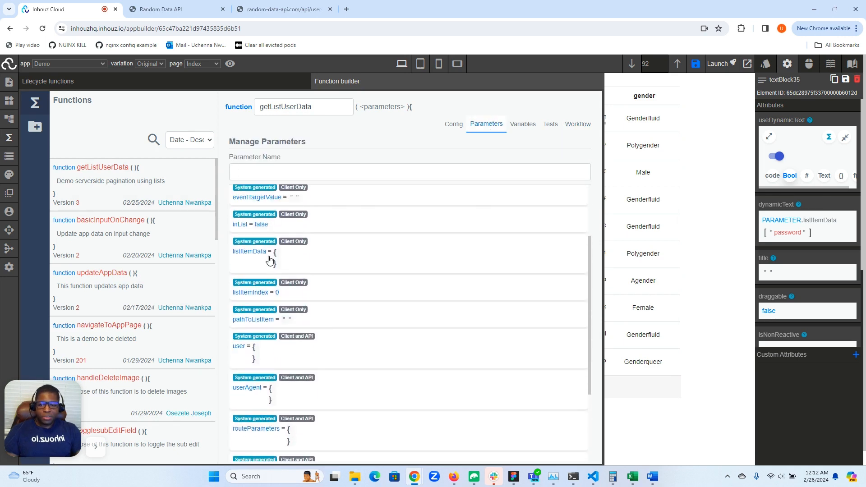
pyautogui.scroll(2, 269, 260)
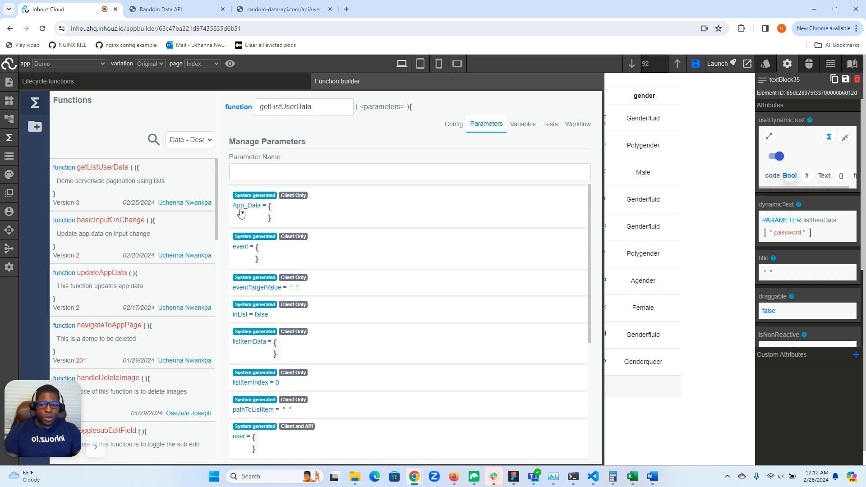
pyautogui.scroll(-2, 252, 233)
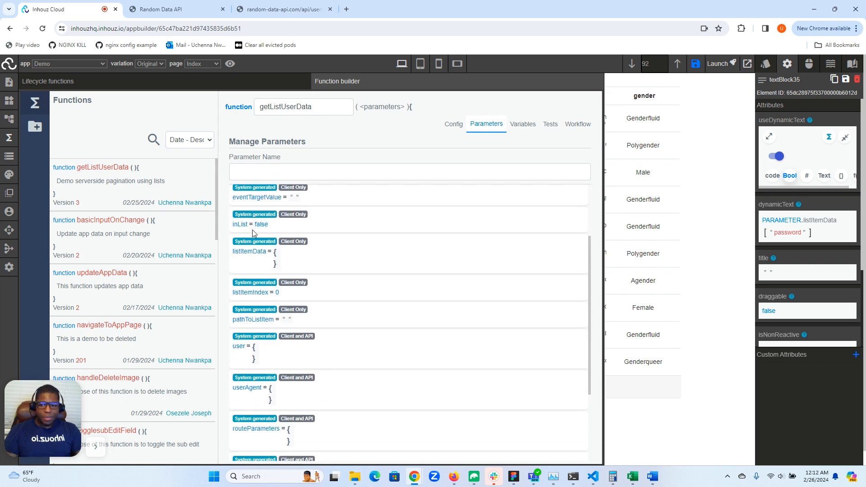
pyautogui.moveTo(236, 231)
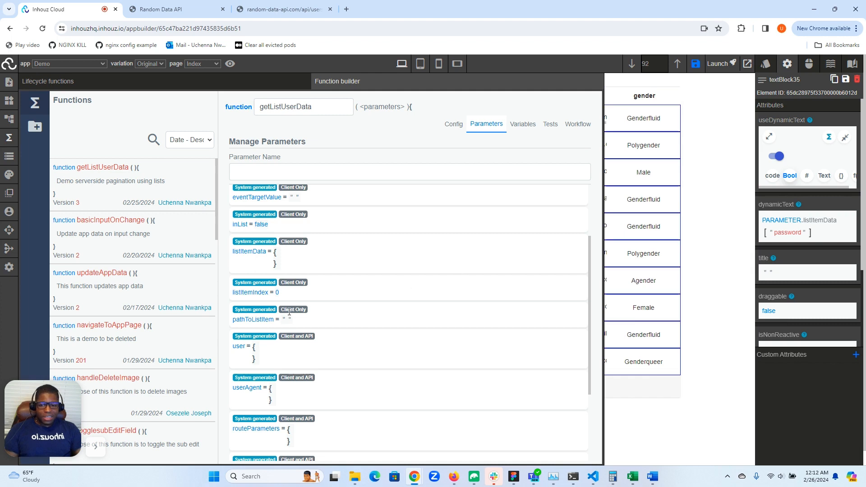
pyautogui.scroll(1, 305, 298)
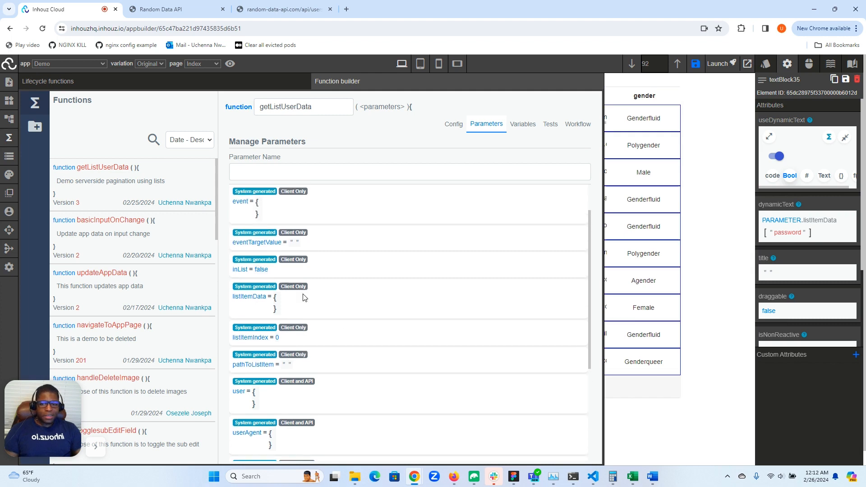
pyautogui.click(9, 138)
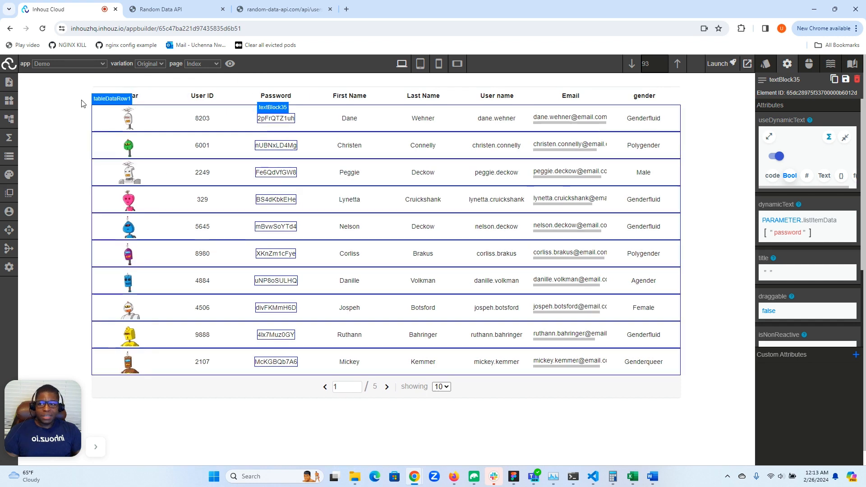
# Step: Examine table1's child elements in the element hierarchy along with the table's attributes
pyautogui.click(9, 119)
pyautogui.click(37, 107)
pyautogui.click(24, 101)
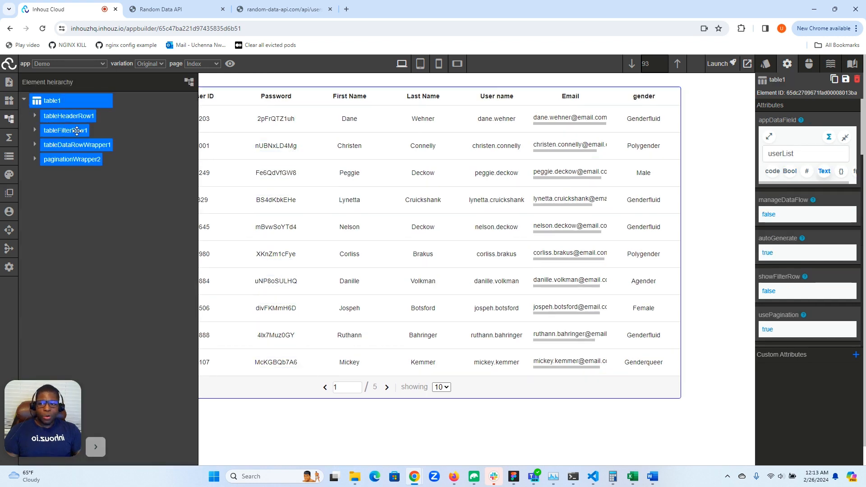
pyautogui.click(7, 121)
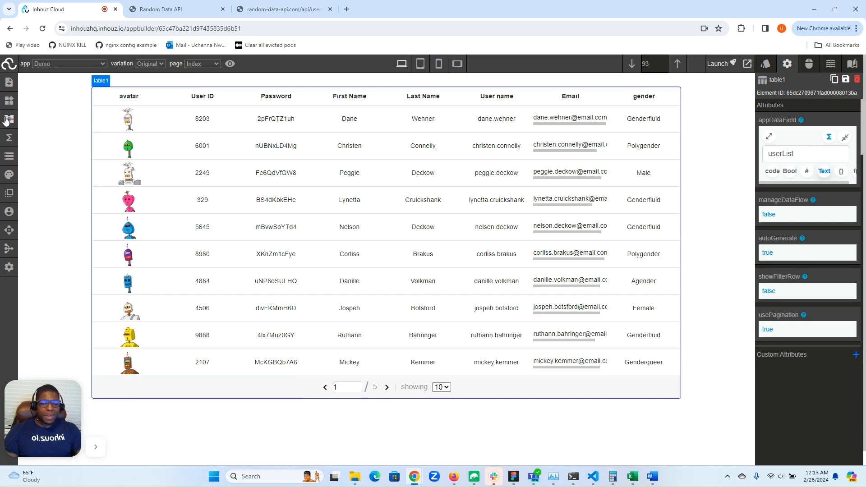